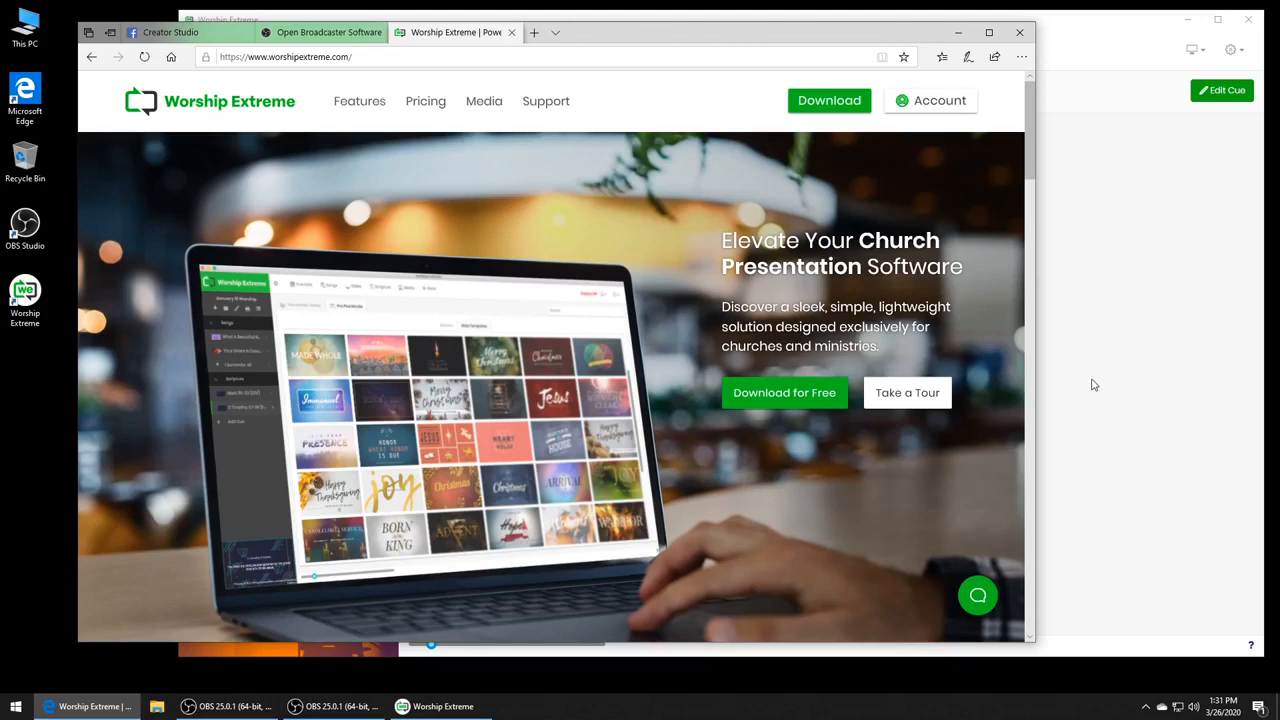
# - Switch to Worship Extreme and present Slide 2 and Slide 1 of the Live Stream slides cue
pyautogui.click(1124, 424)
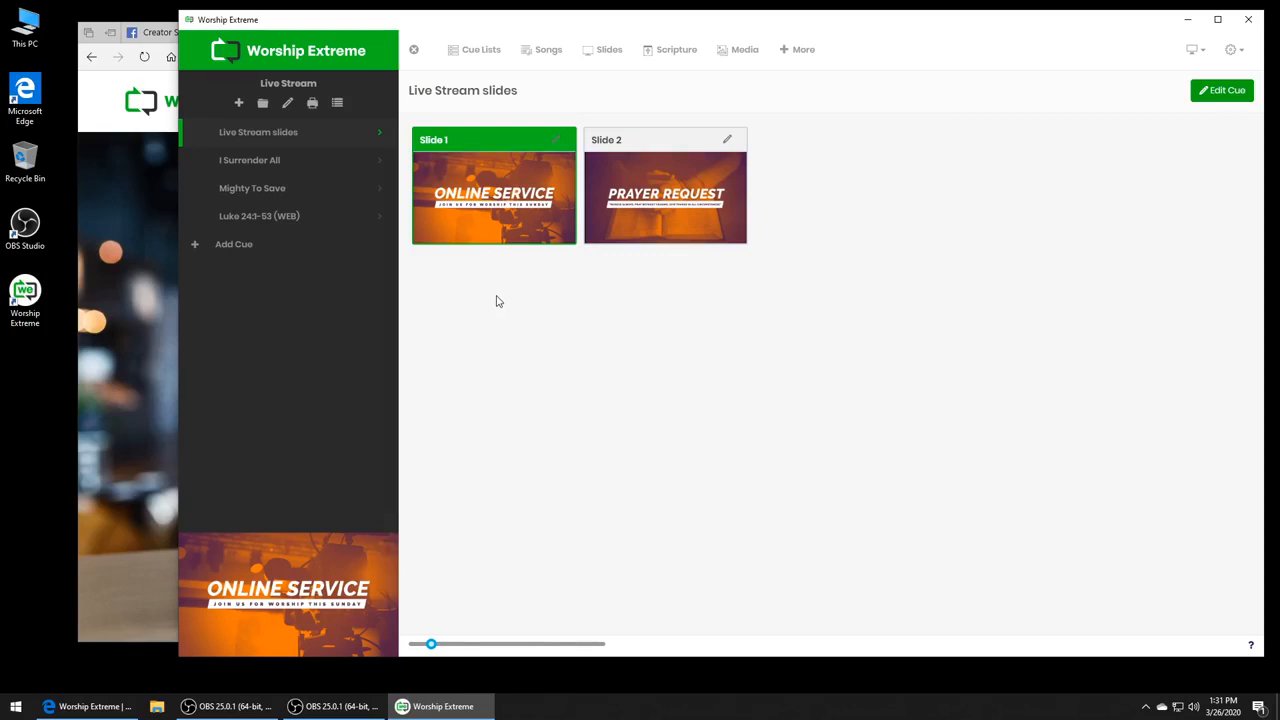
pyautogui.click(618, 231)
pyautogui.click(491, 242)
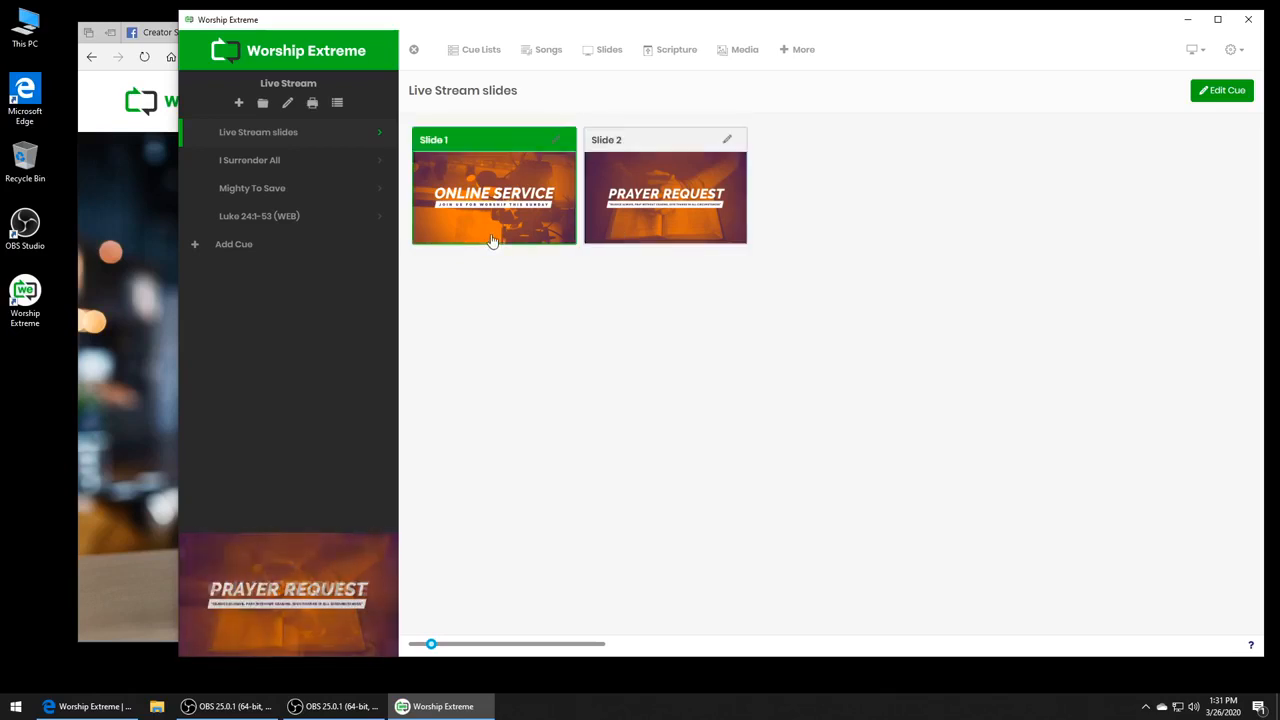
# - Open the I Surrender All cue and present its title, Verse 1 and Verse 2b slides in turn
pyautogui.click(275, 172)
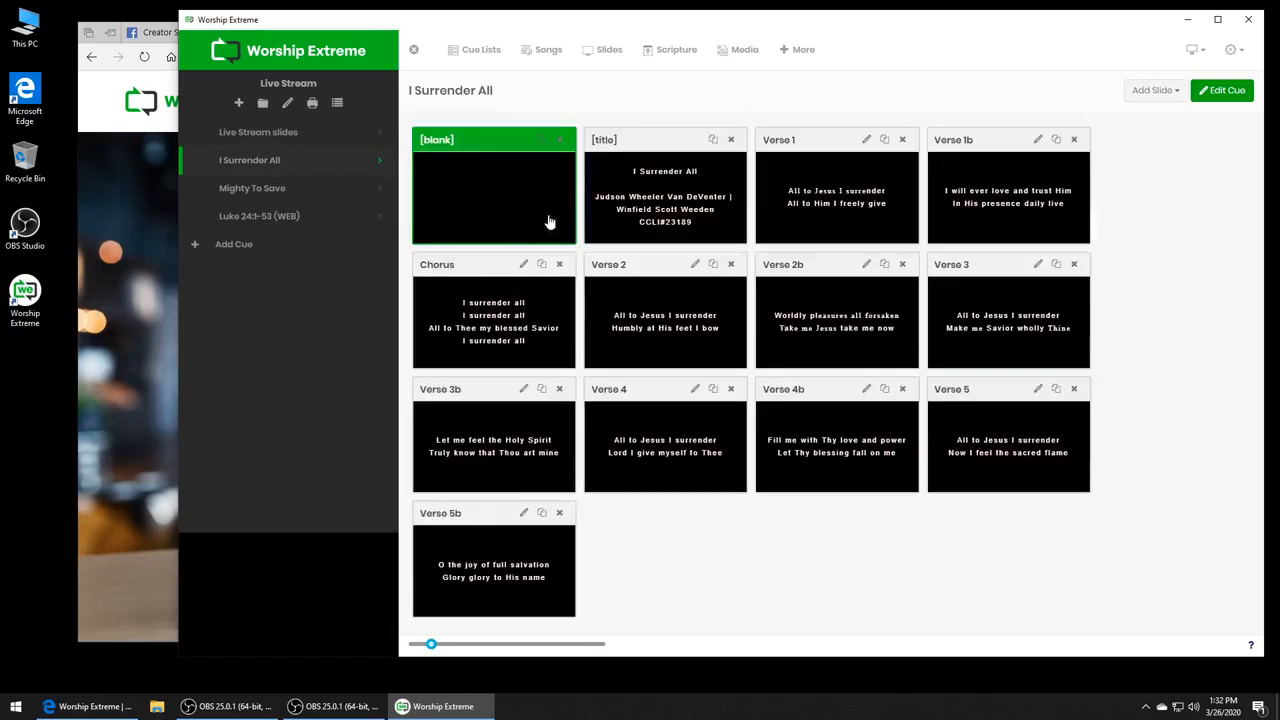
pyautogui.click(617, 207)
pyautogui.click(853, 196)
pyautogui.click(840, 318)
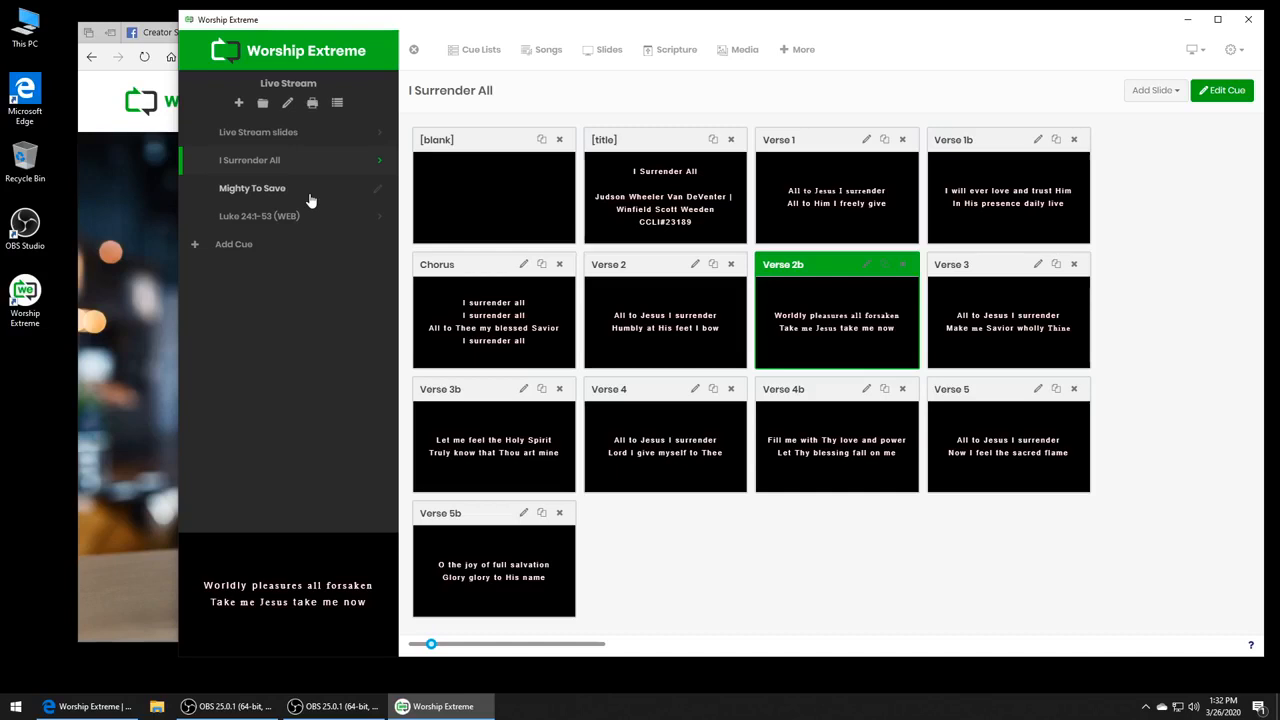
# - View the Open Broadcaster Software download page in the browser and switch to the OBS Studio window
pyautogui.click(115, 287)
pyautogui.click(366, 32)
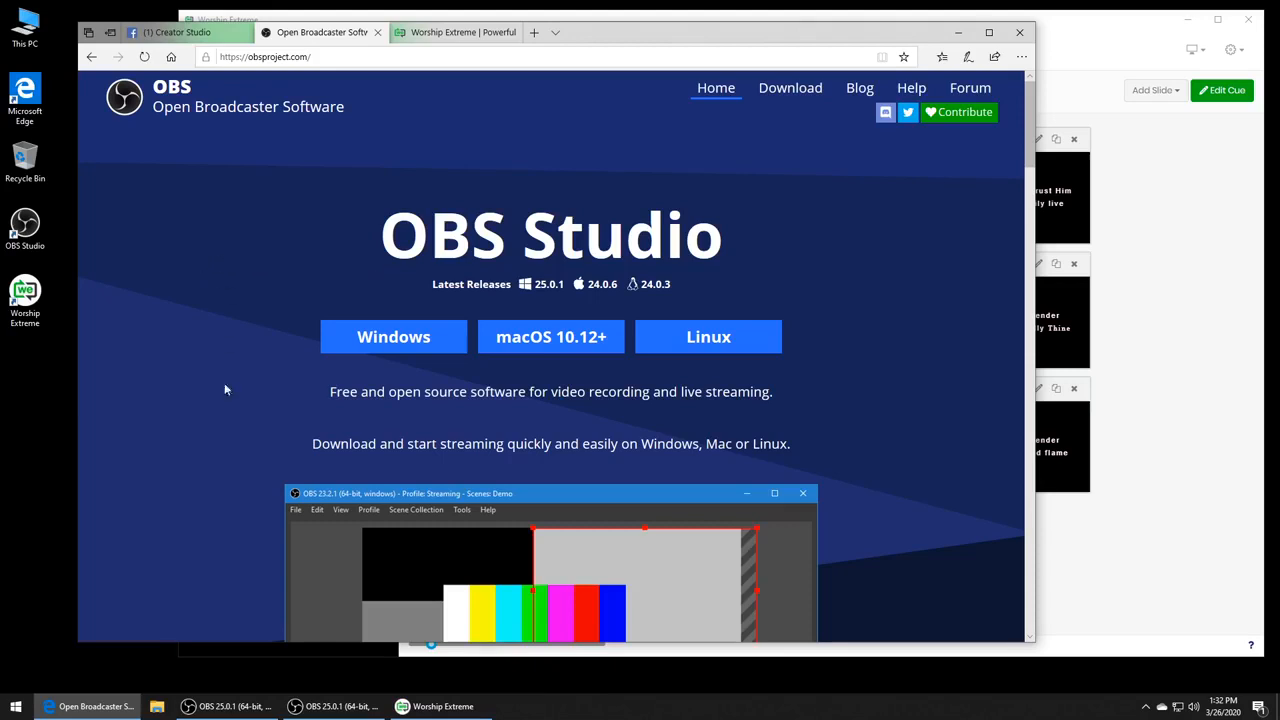
pyautogui.click(225, 706)
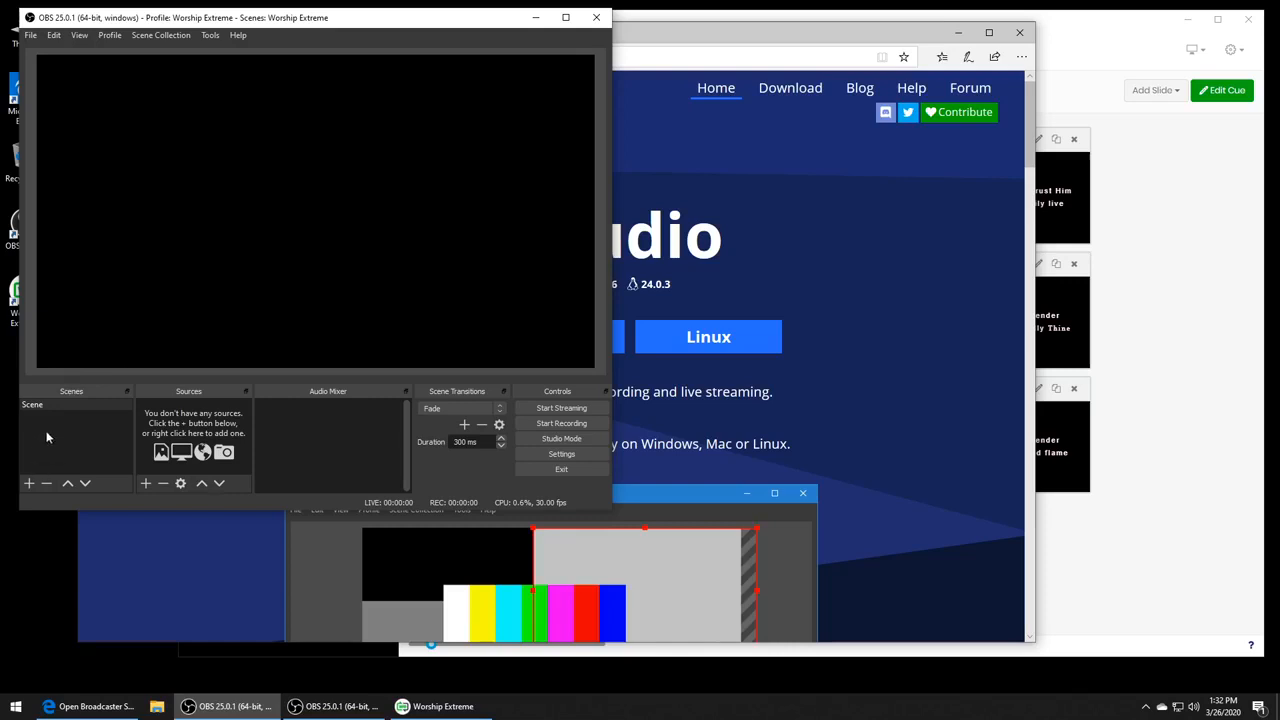
# - Add a new scene named Worship Extreme
pyautogui.click(29, 483)
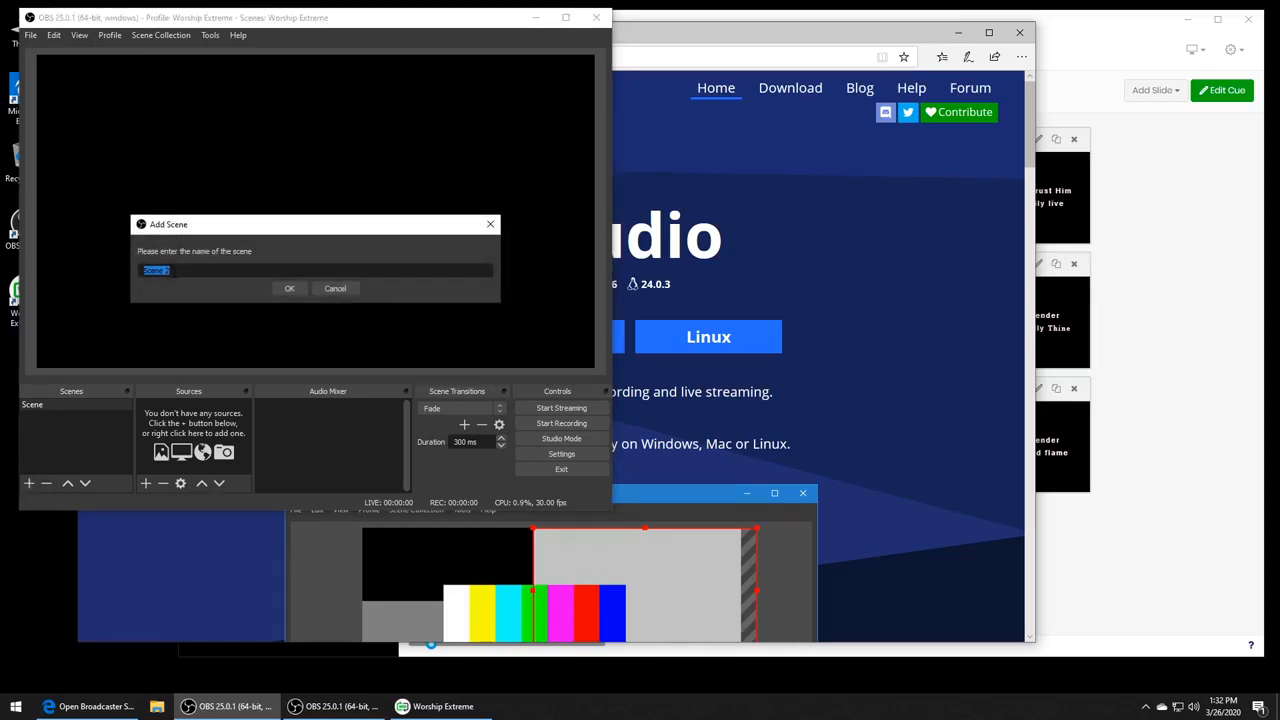
pyautogui.write('Worship Extrm')
pyautogui.press('BackSpace')
pyautogui.write('eme')
pyautogui.press('Return')
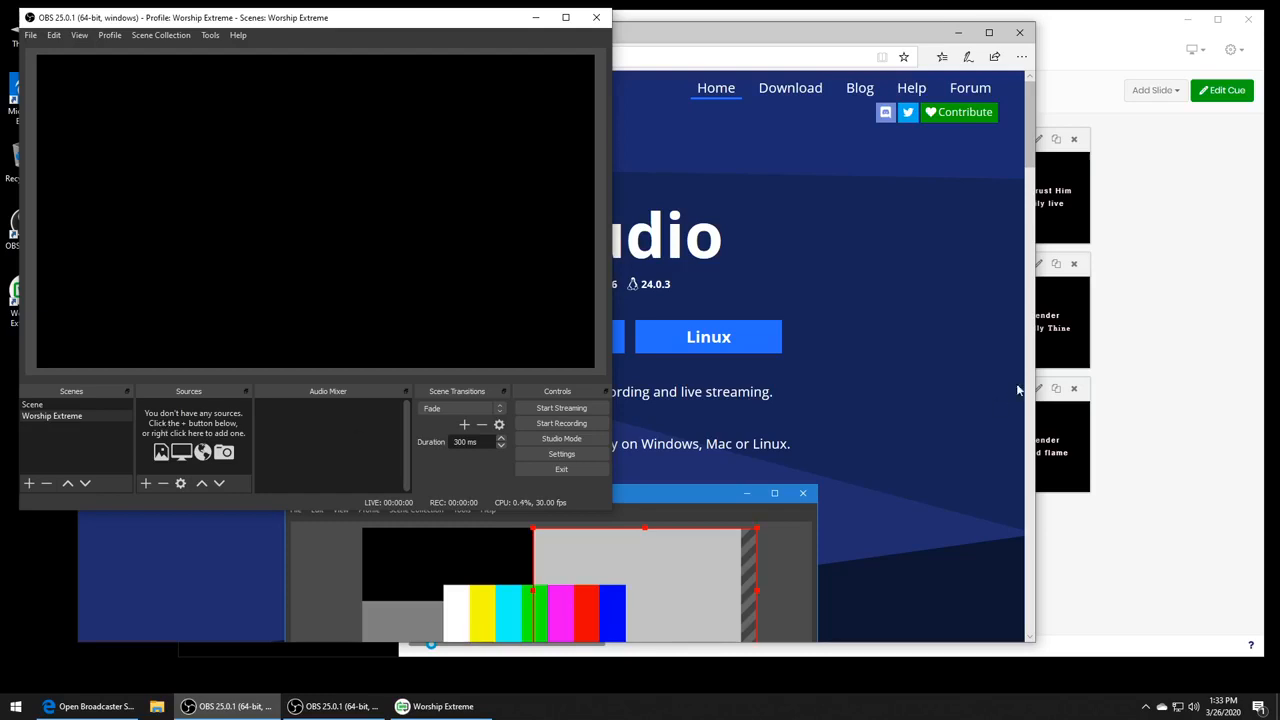
# - Add a Display Capture source to the Worship Extreme scene, capturing Display 2: 1280x720 @ 1920,0
pyautogui.click(1151, 356)
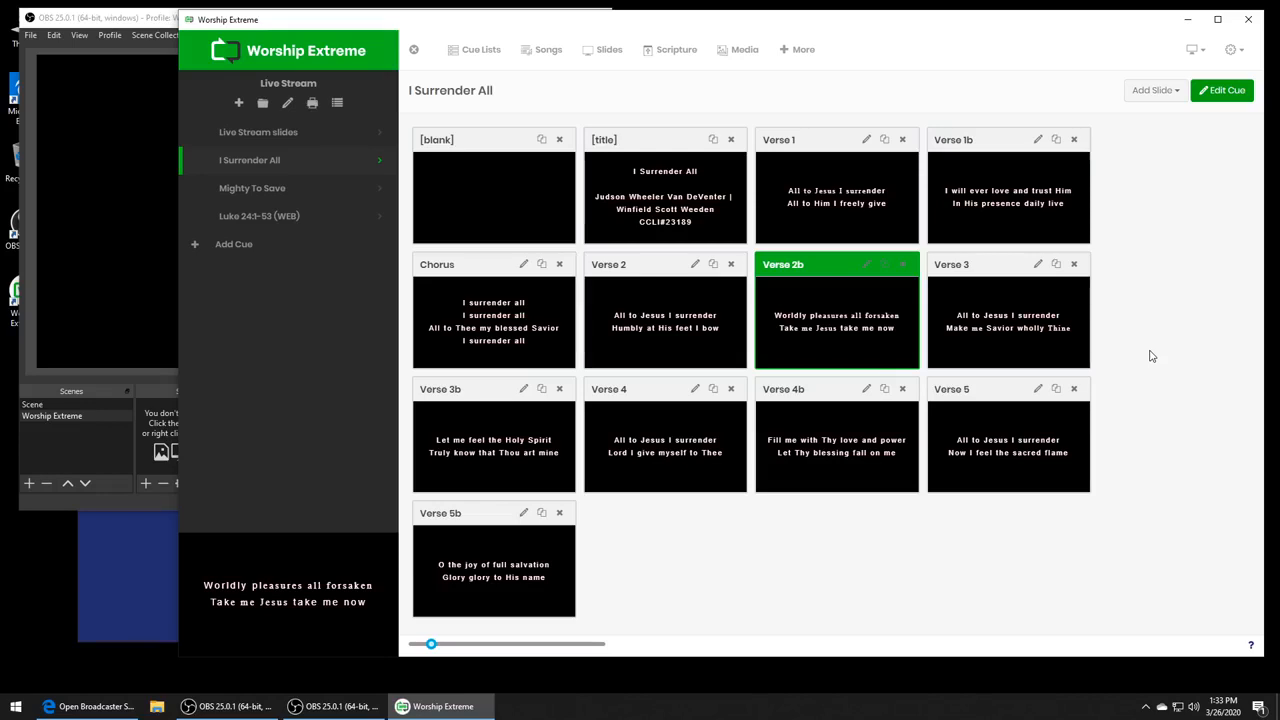
pyautogui.click(110, 377)
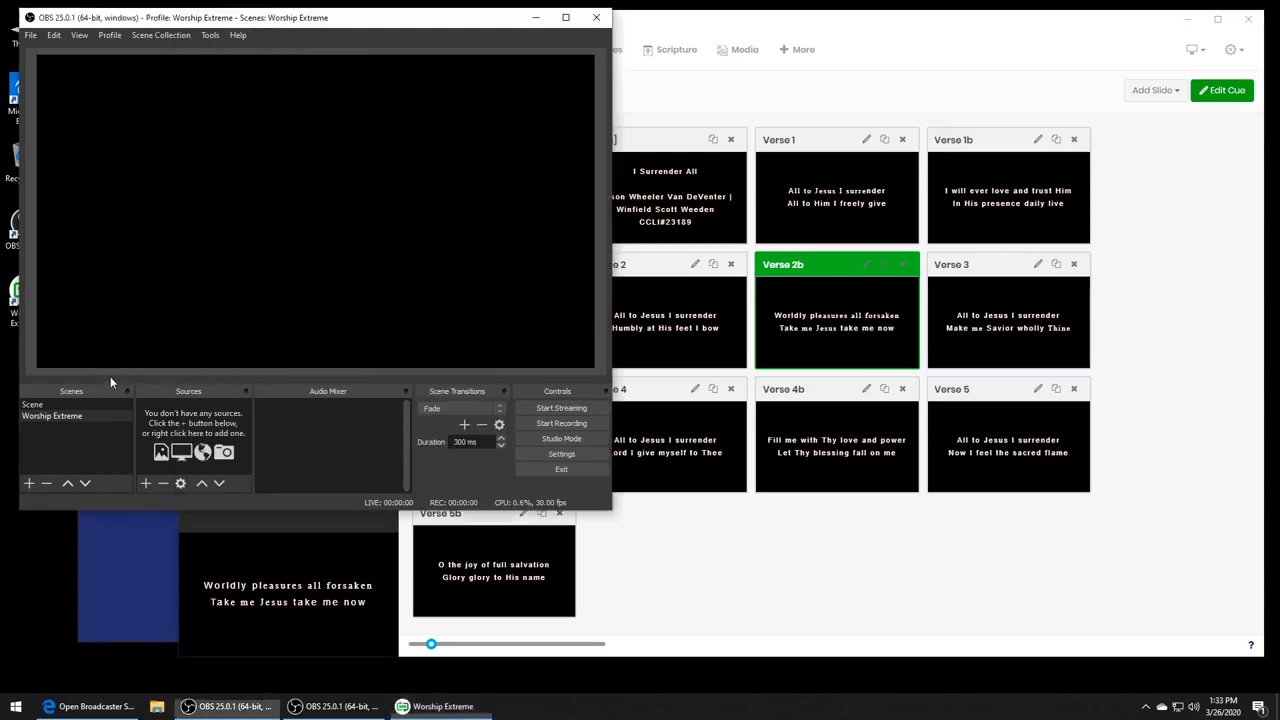
pyautogui.click(145, 483)
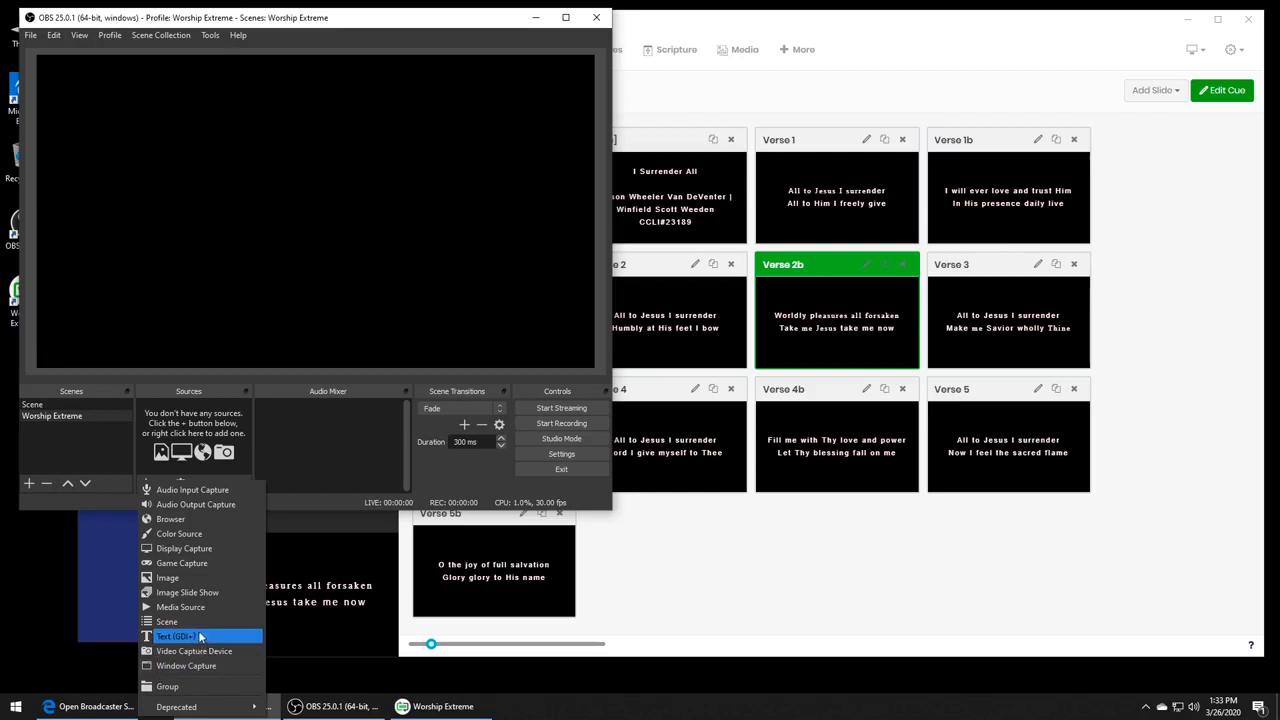
pyautogui.click(228, 549)
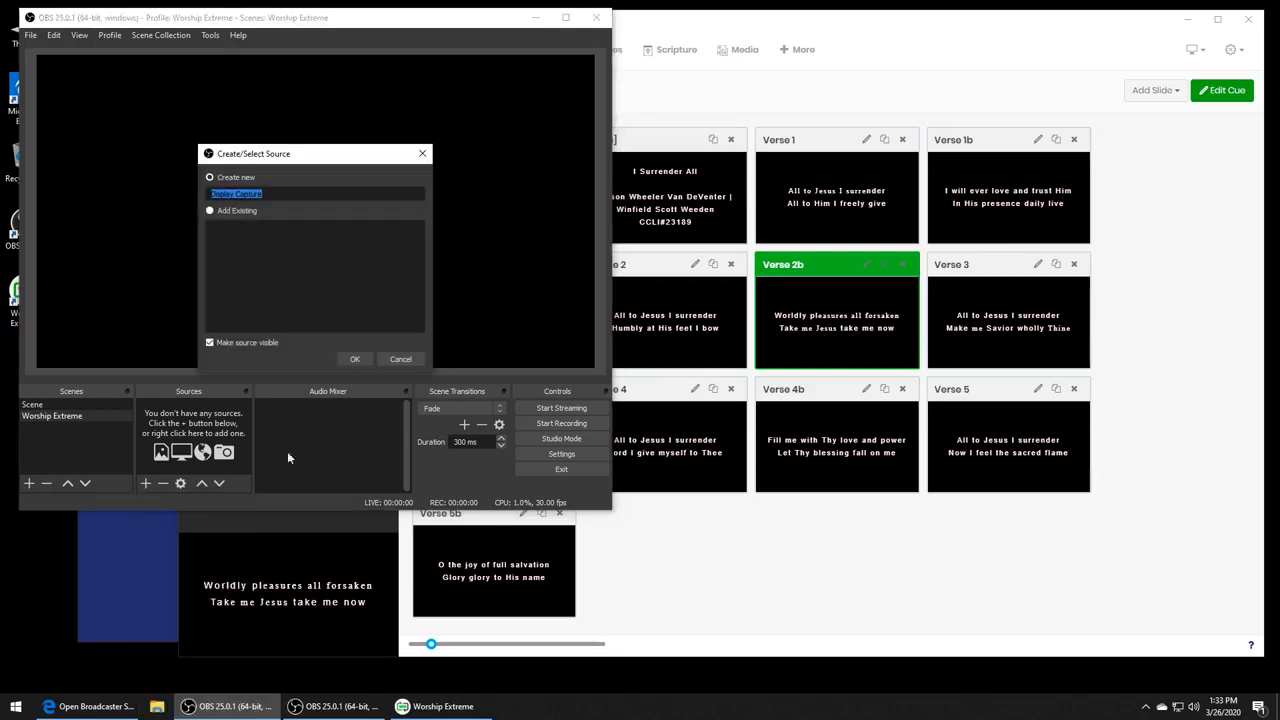
pyautogui.click(354, 360)
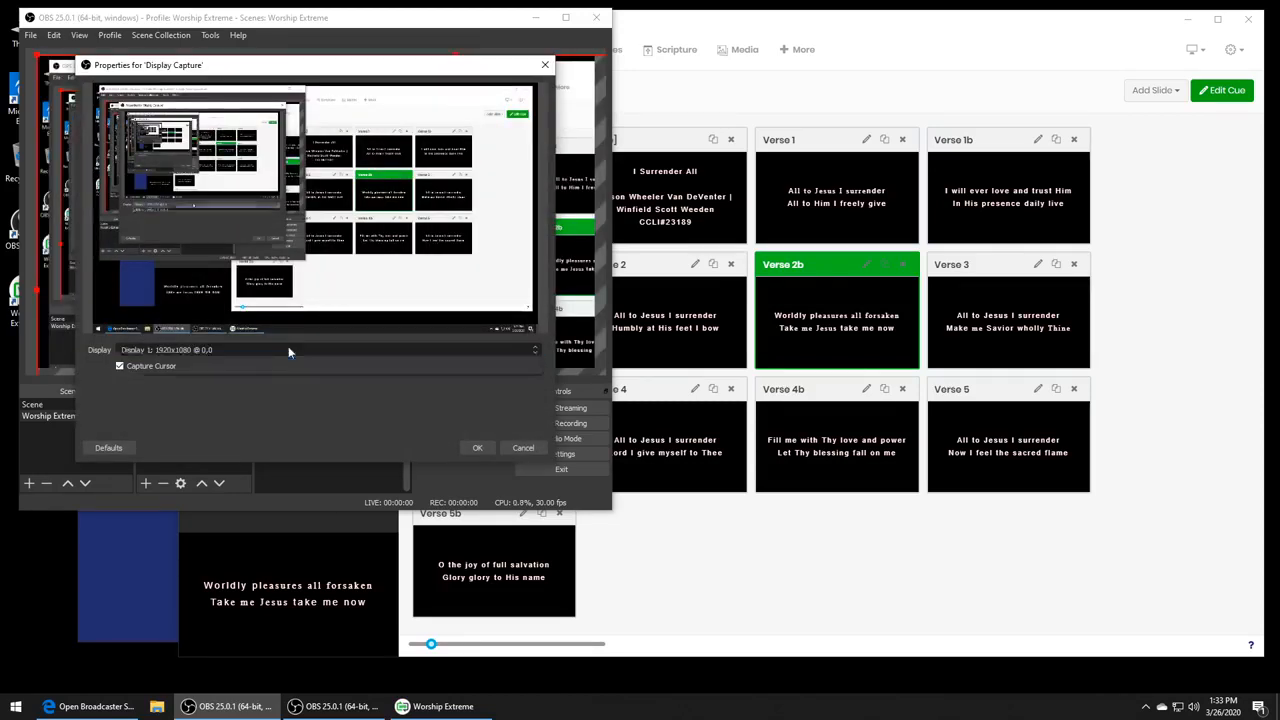
pyautogui.click(288, 350)
pyautogui.click(271, 366)
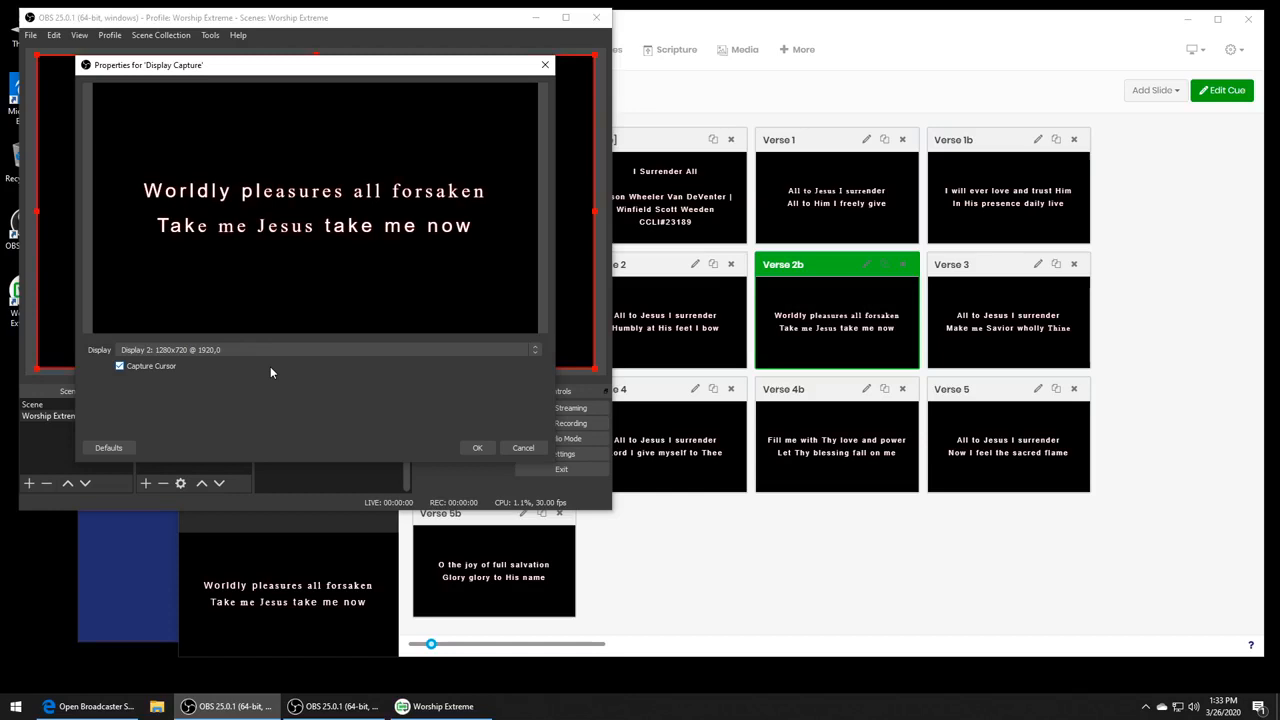
pyautogui.click(472, 448)
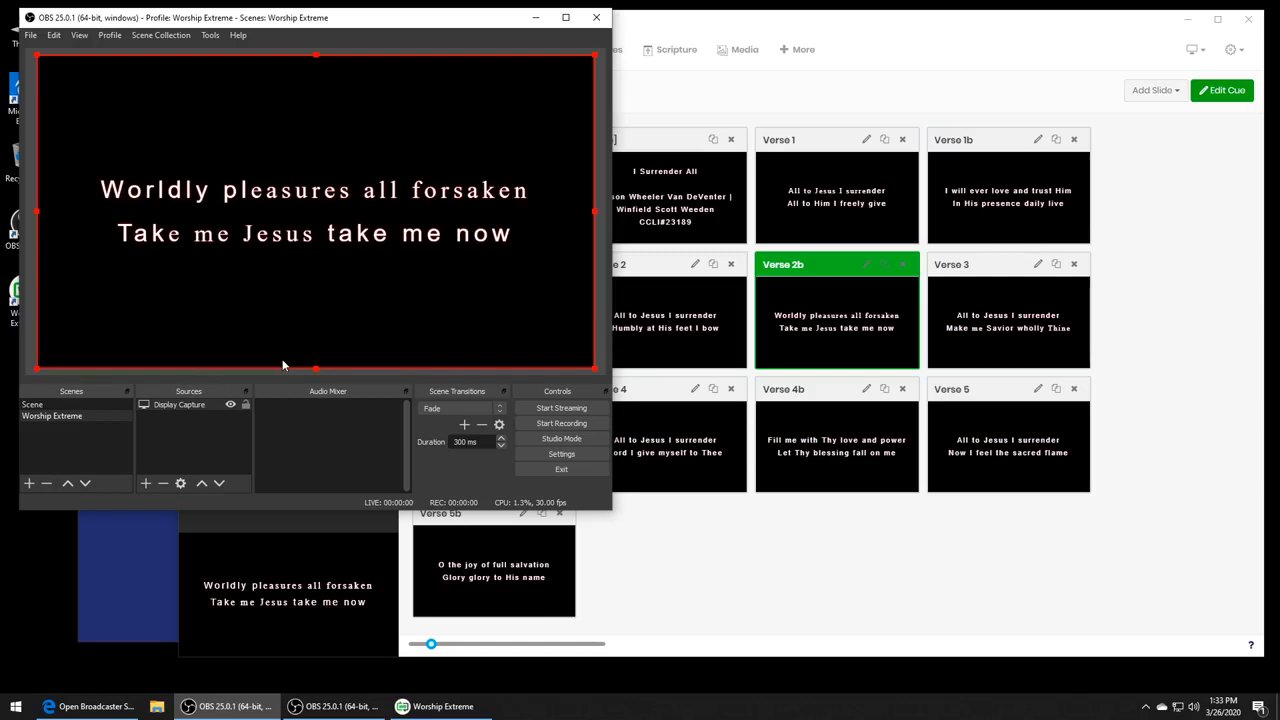
# - Compare the empty default scene with the Worship Extreme scene, ending on Worship Extreme
pyautogui.click(59, 405)
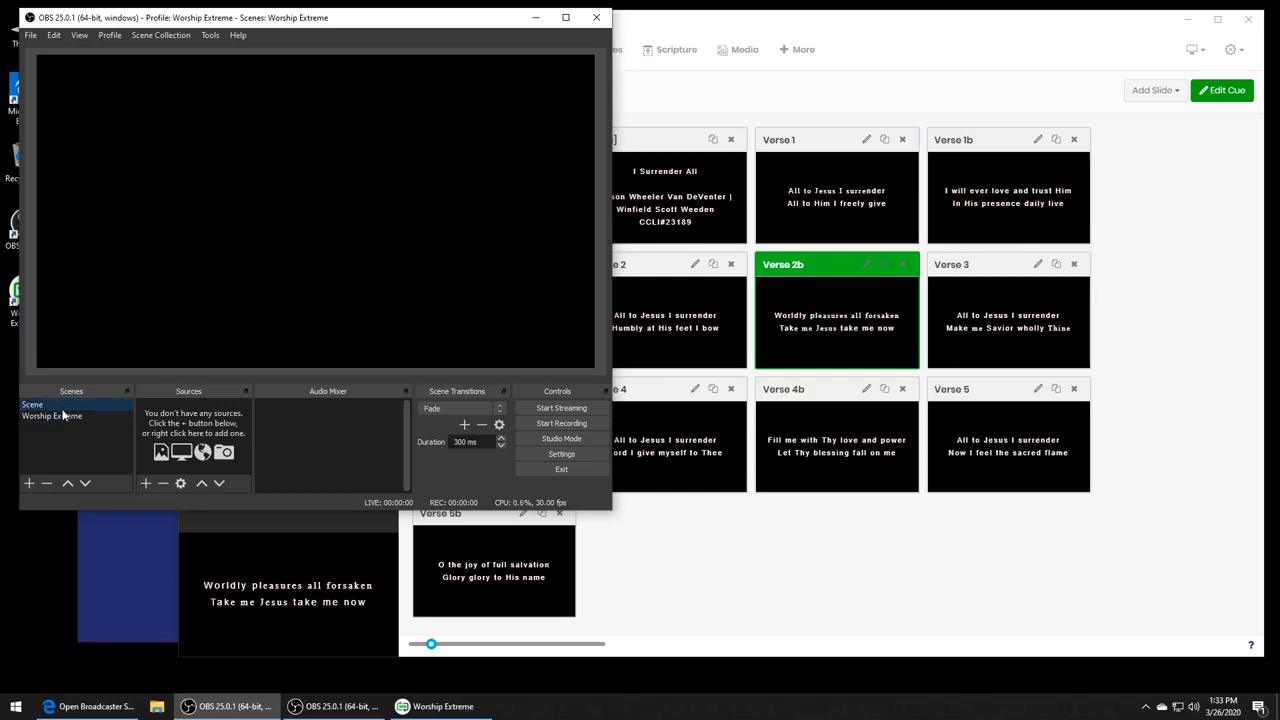
pyautogui.click(65, 415)
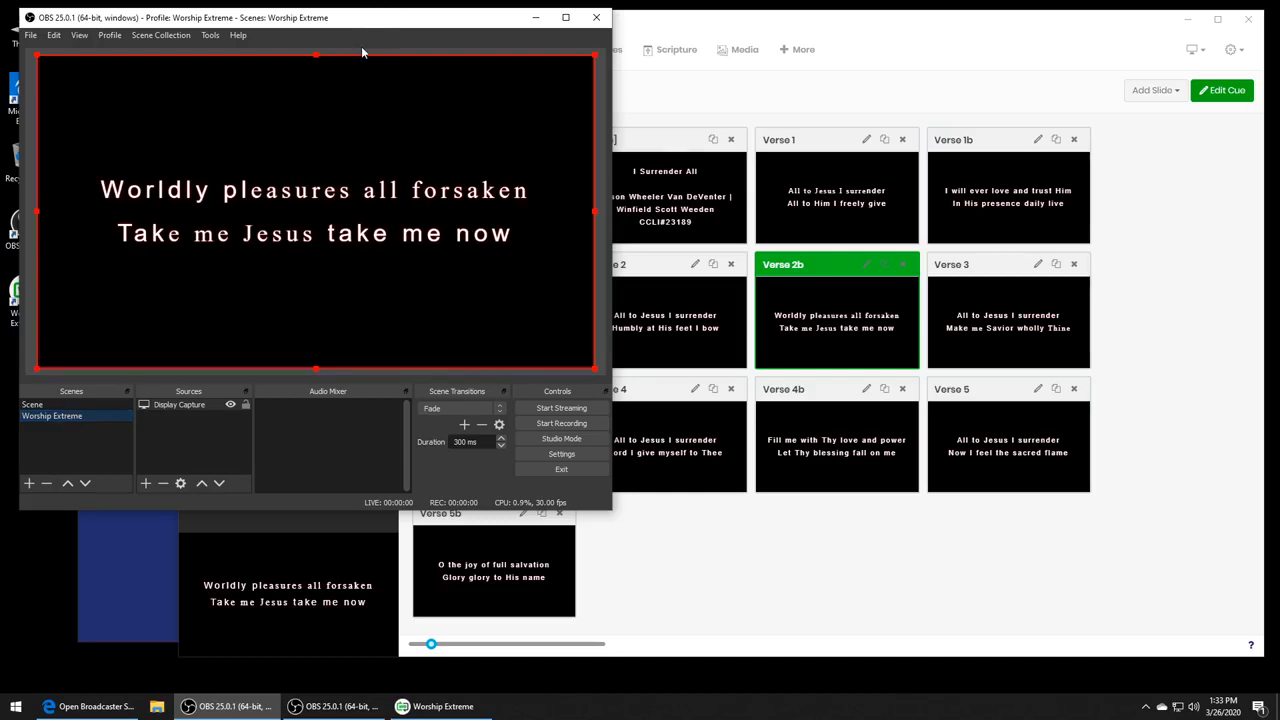
# - Narrow the Worship Extreme window and bring the OBS window forward beside it
pyautogui.click(731, 603)
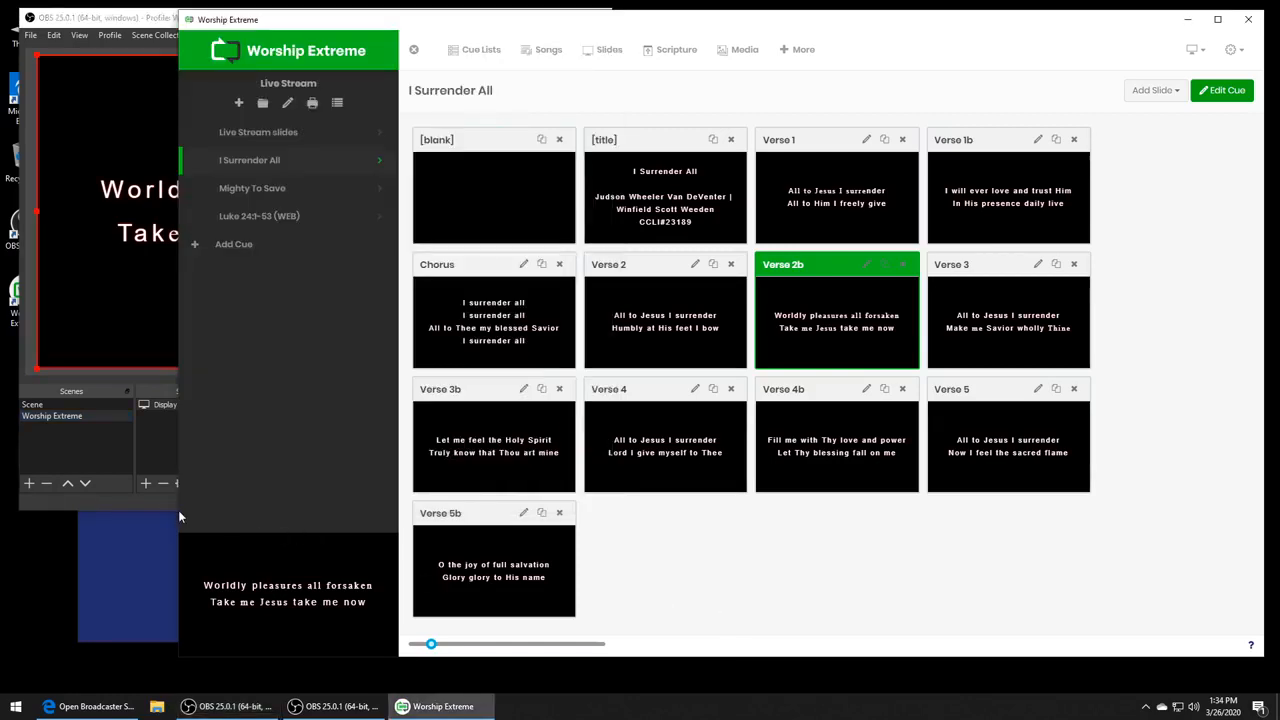
pyautogui.moveTo(178, 509); pyautogui.dragTo(469, 499)
pyautogui.click(438, 93)
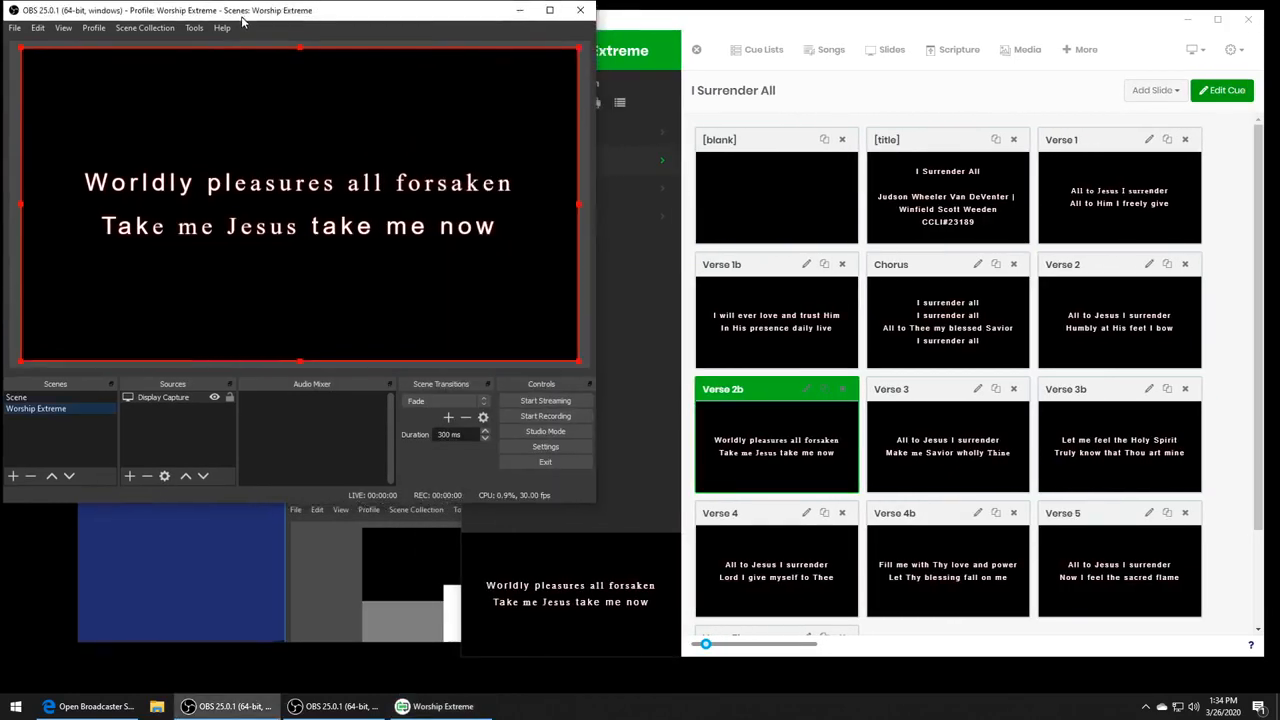
# - Present Slide 2 and Slide 1 of the Live Stream slides cue and check the captured output in OBS
pyautogui.click(650, 132)
pyautogui.click(586, 134)
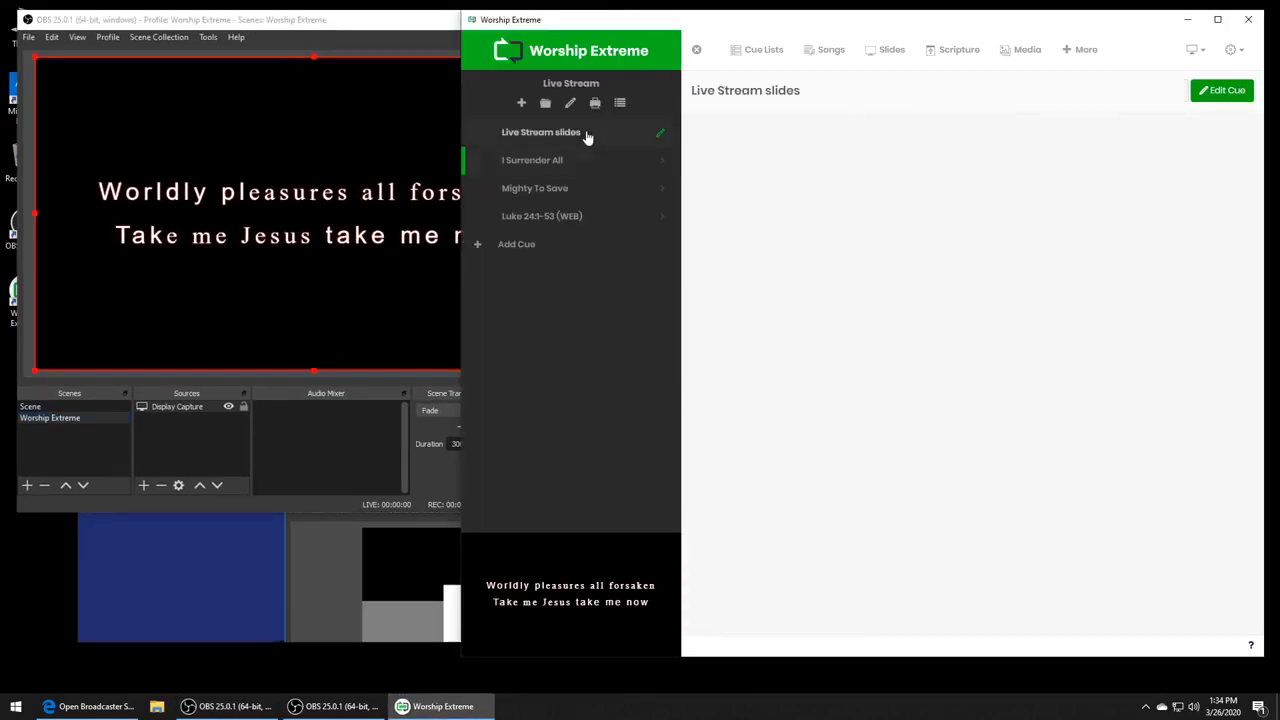
pyautogui.click(851, 225)
pyautogui.click(946, 216)
pyautogui.click(792, 222)
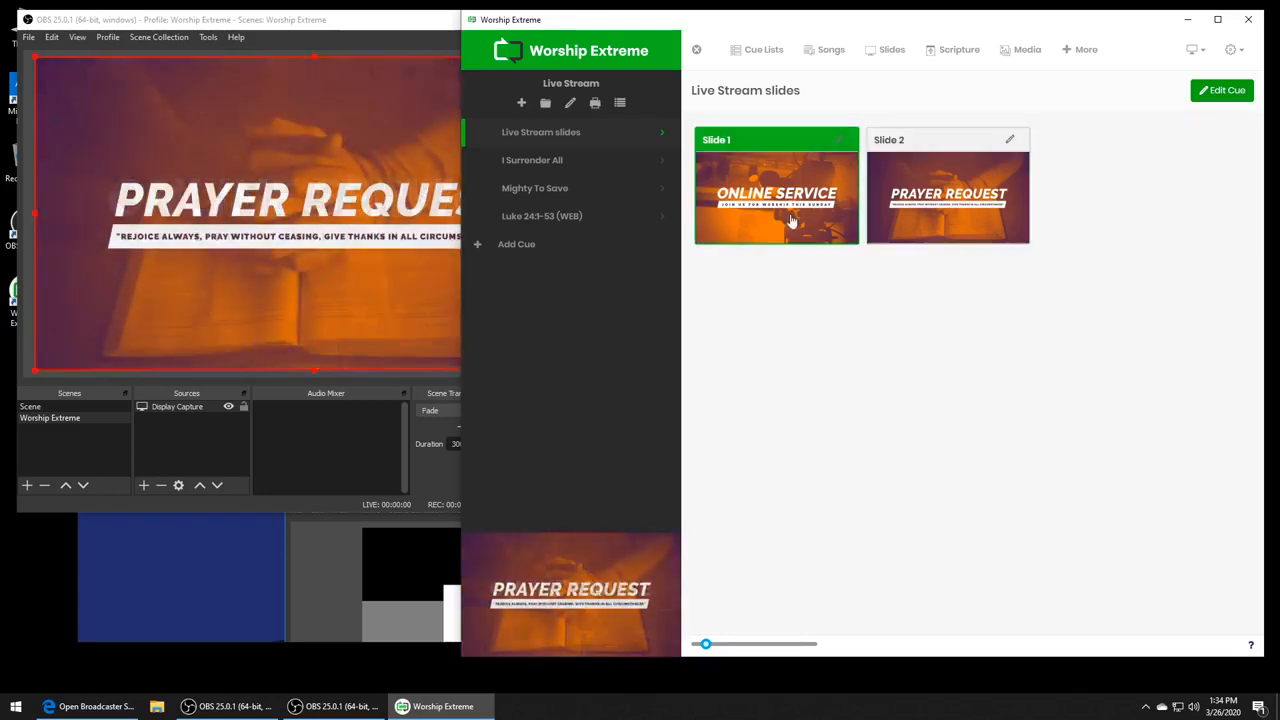
pyautogui.click(304, 20)
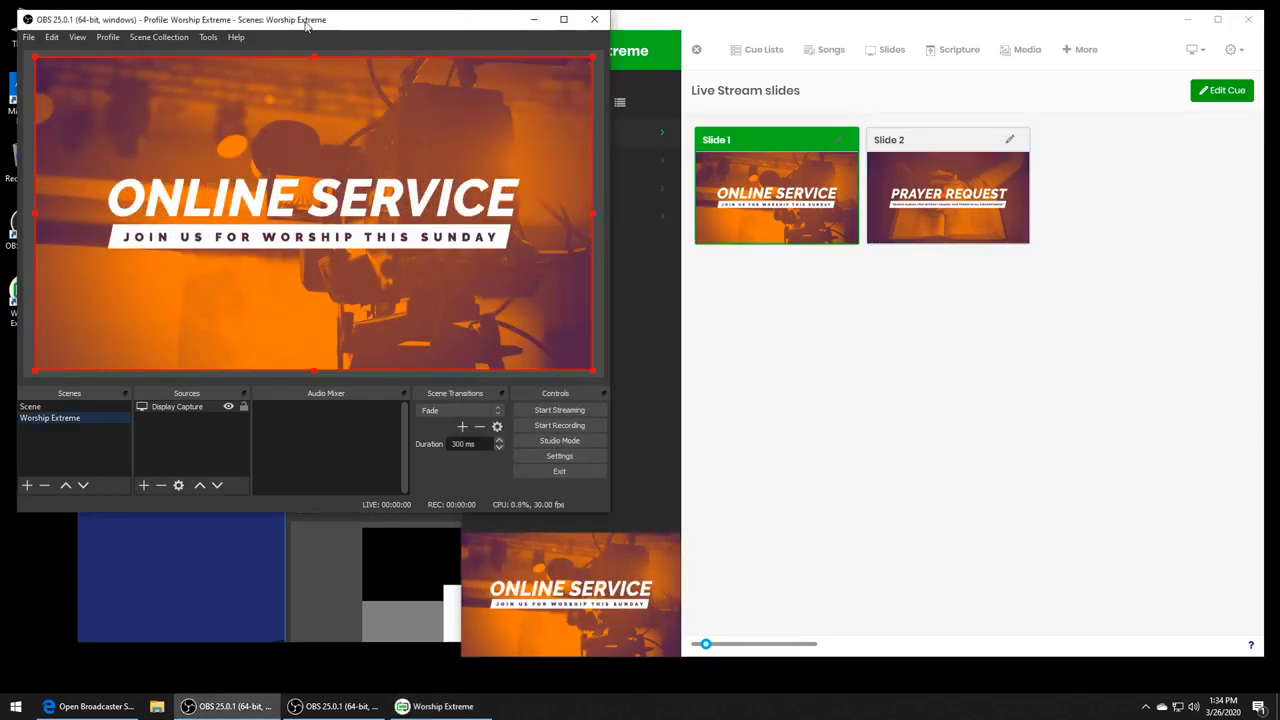
pyautogui.click(809, 360)
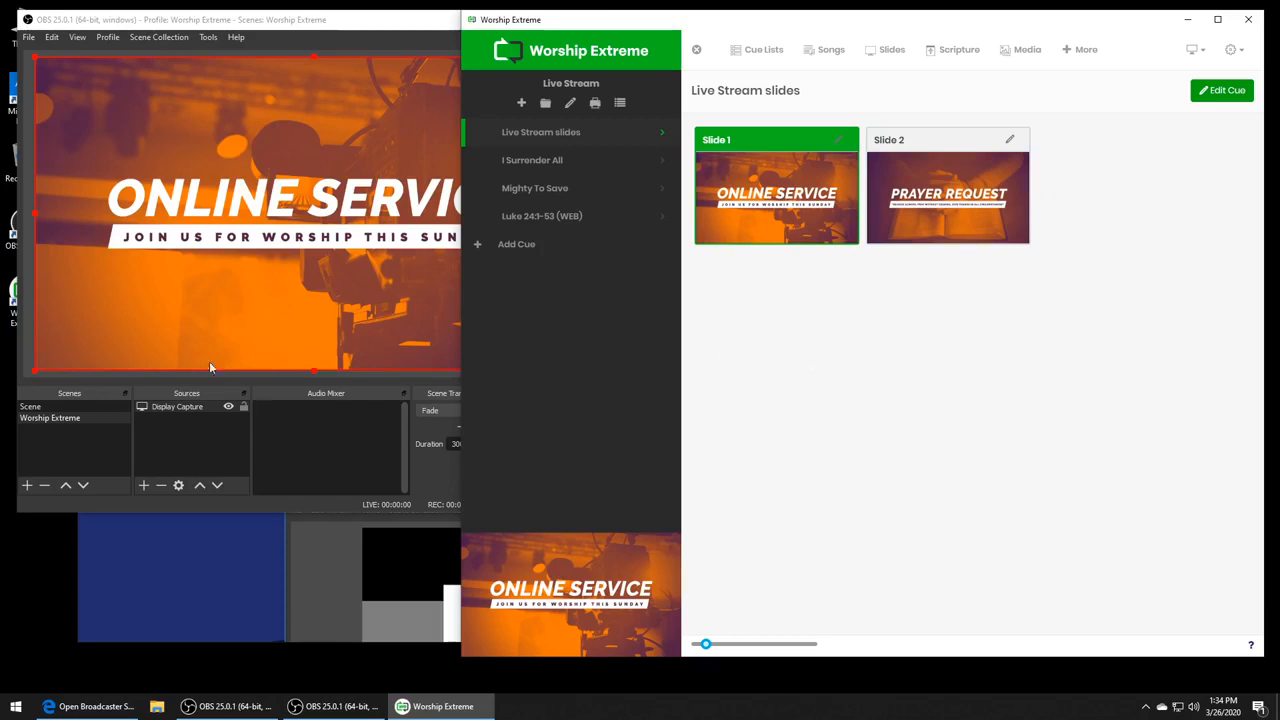
# - Return to OBS and add a new scene named Video Camera
pyautogui.click(105, 443)
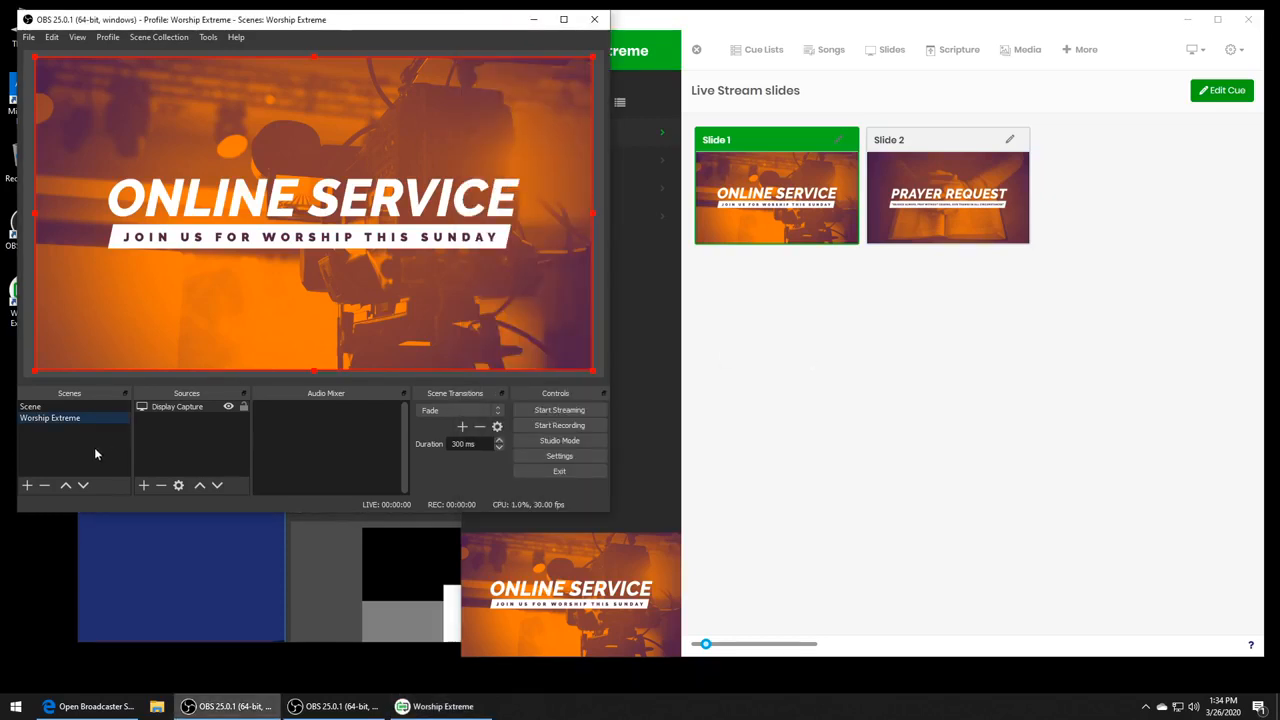
pyautogui.click(27, 487)
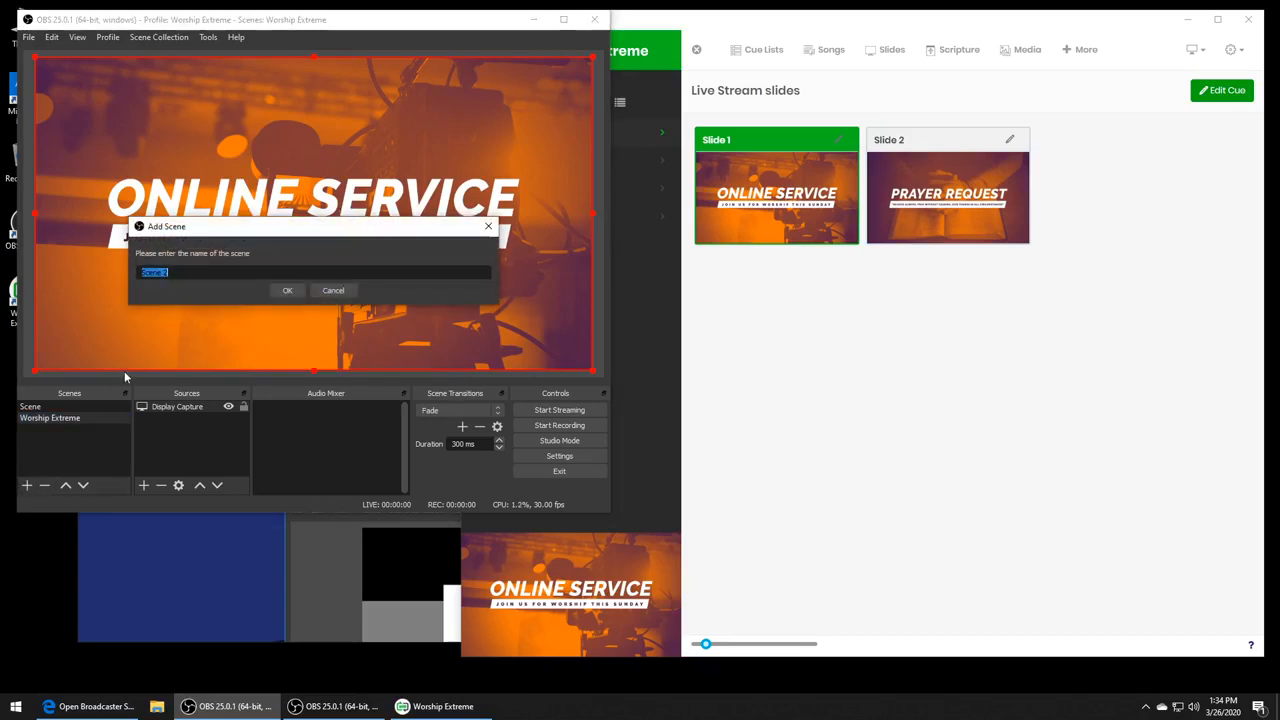
pyautogui.write('Video Camera')
pyautogui.press('Return')
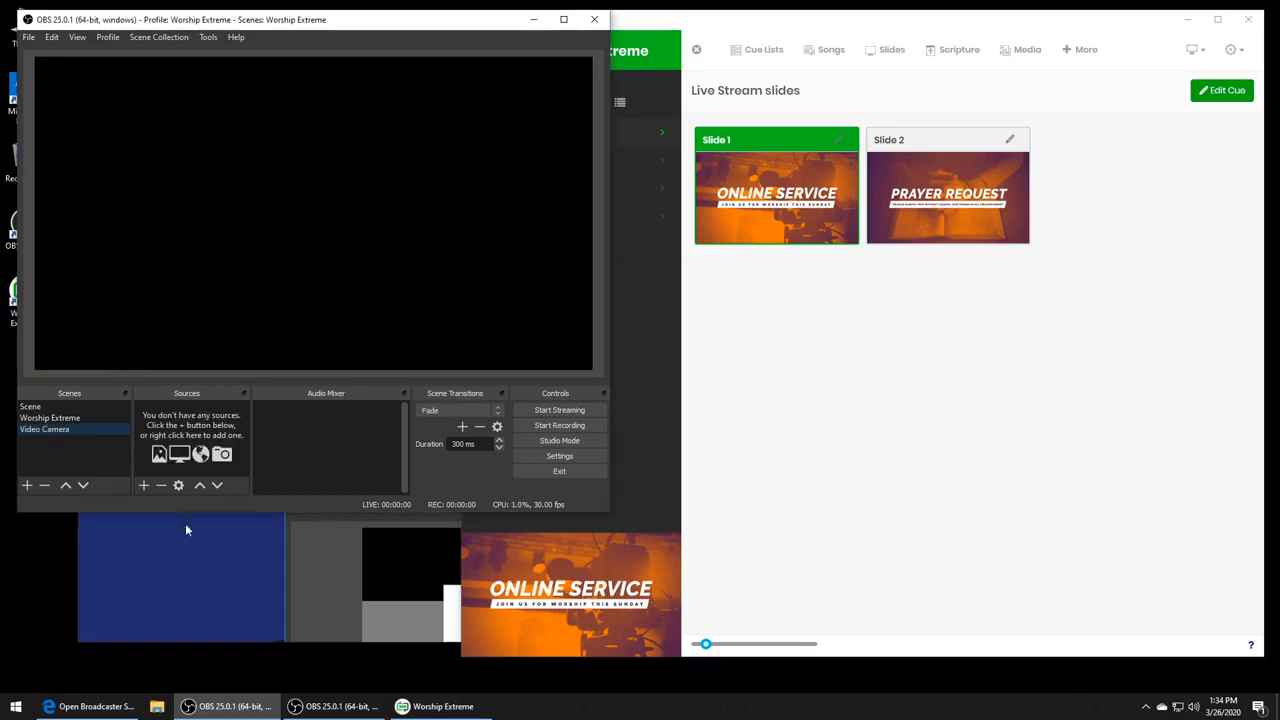
# - Add an Image source to the Video Camera scene using the piano picture from the Pictures folder
pyautogui.click(141, 489)
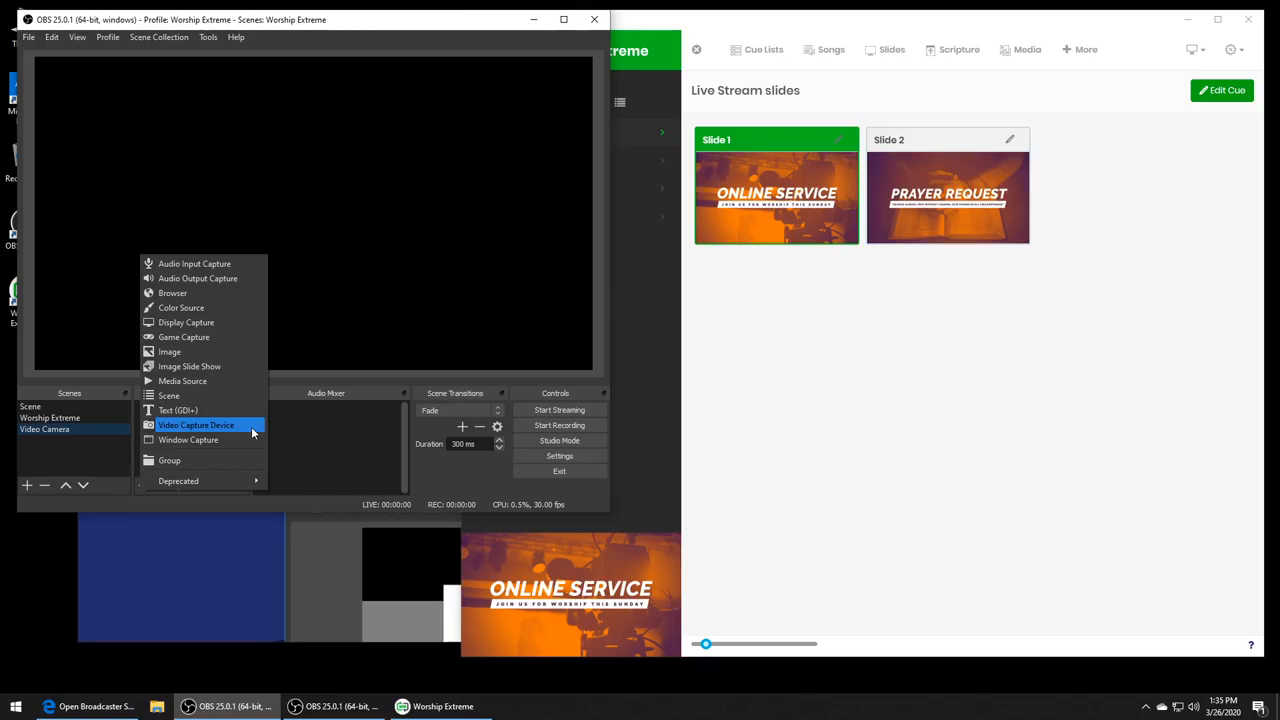
pyautogui.click(221, 354)
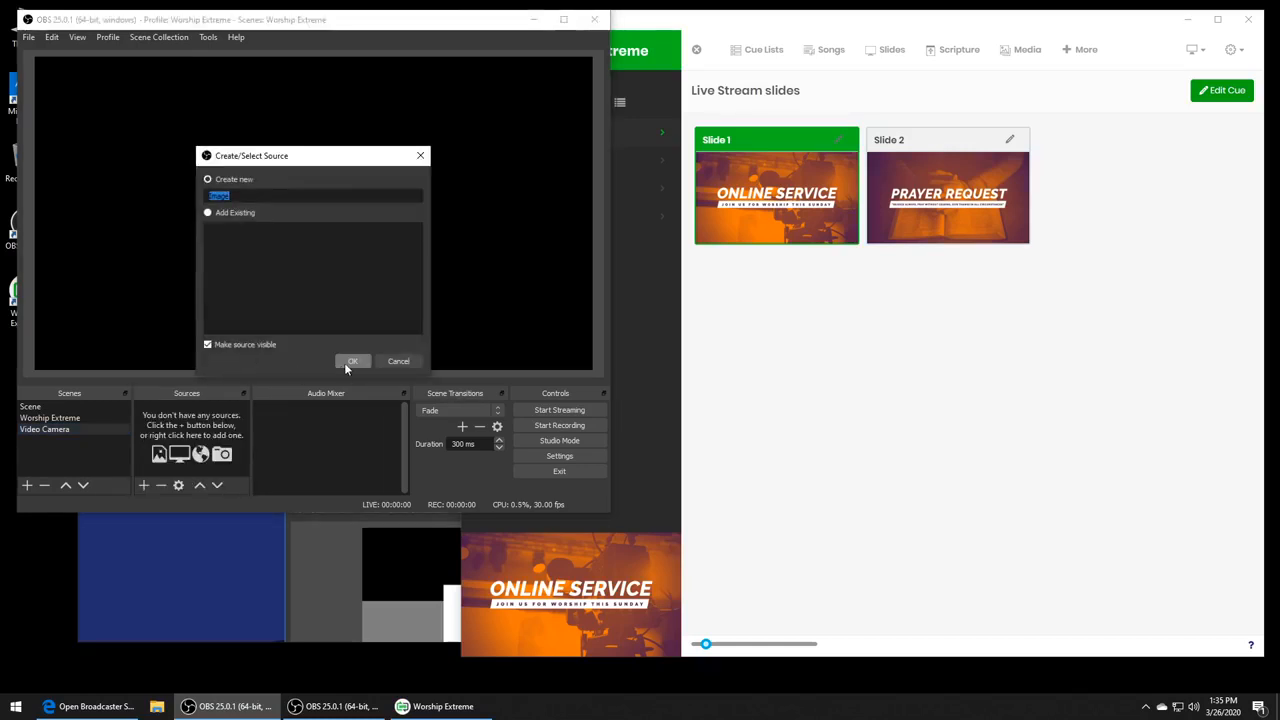
pyautogui.click(346, 362)
pyautogui.click(513, 352)
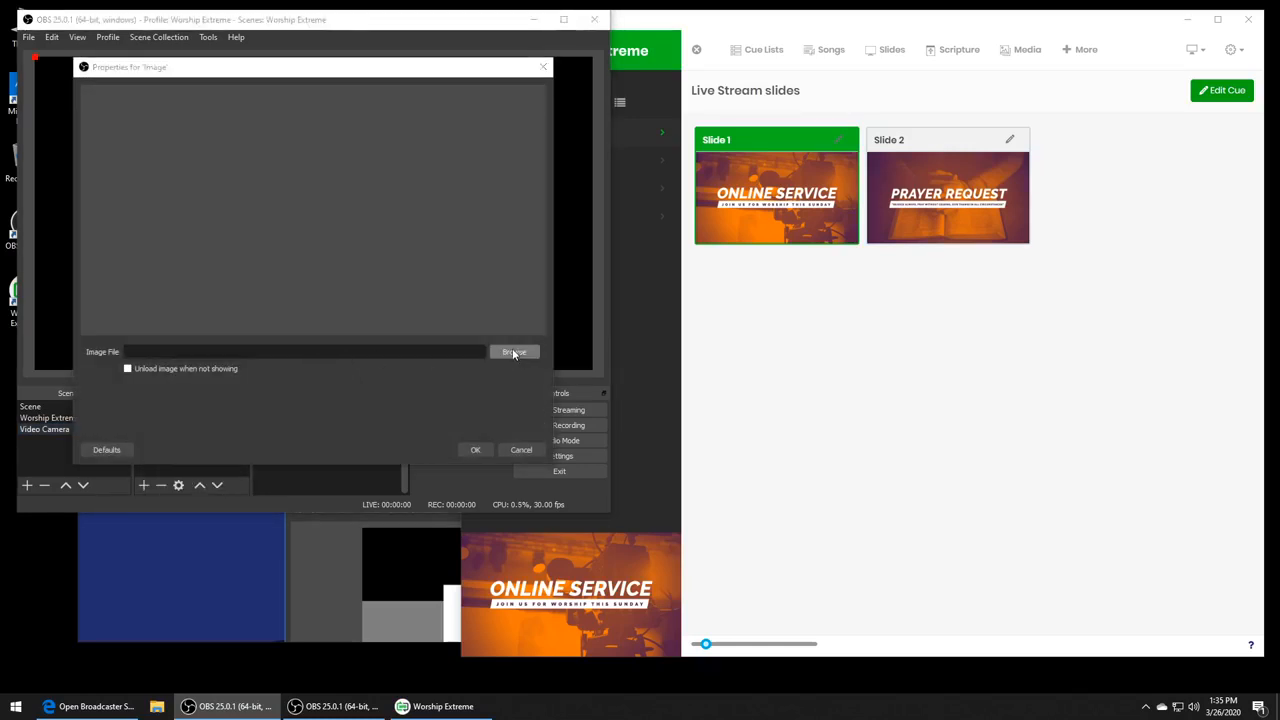
pyautogui.click(292, 190)
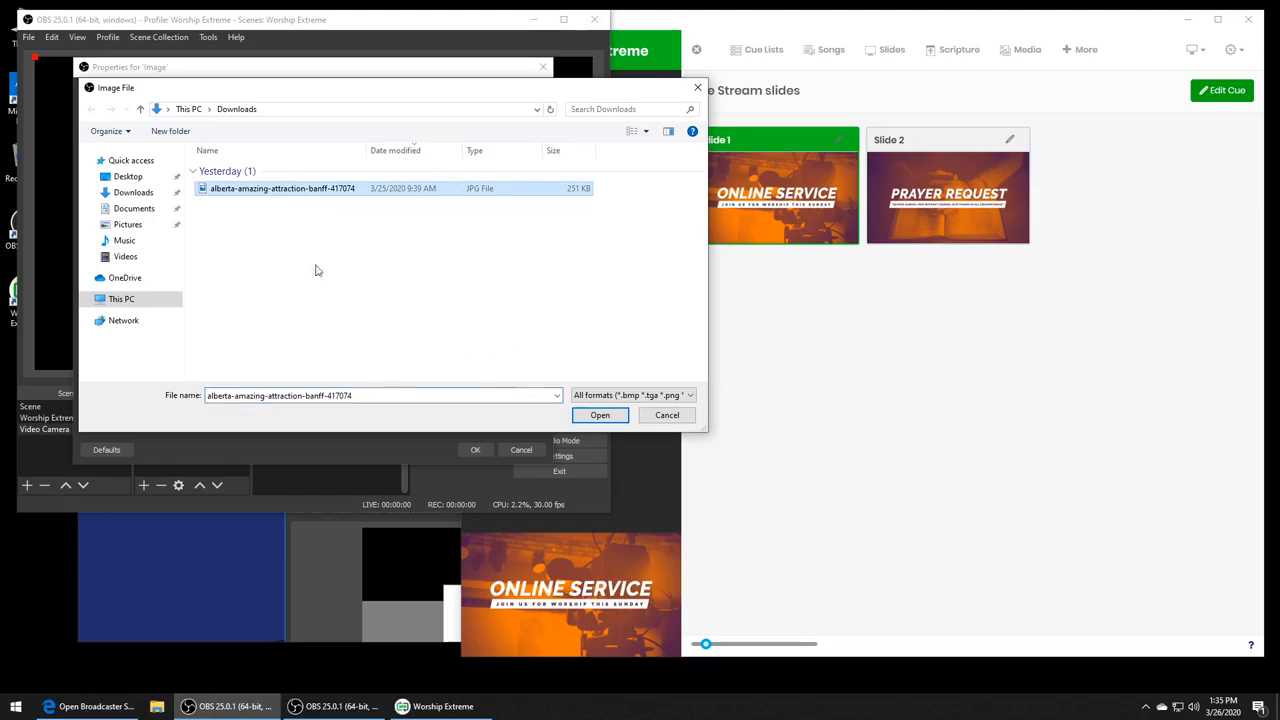
pyautogui.click(130, 225)
pyautogui.doubleClick(375, 188)
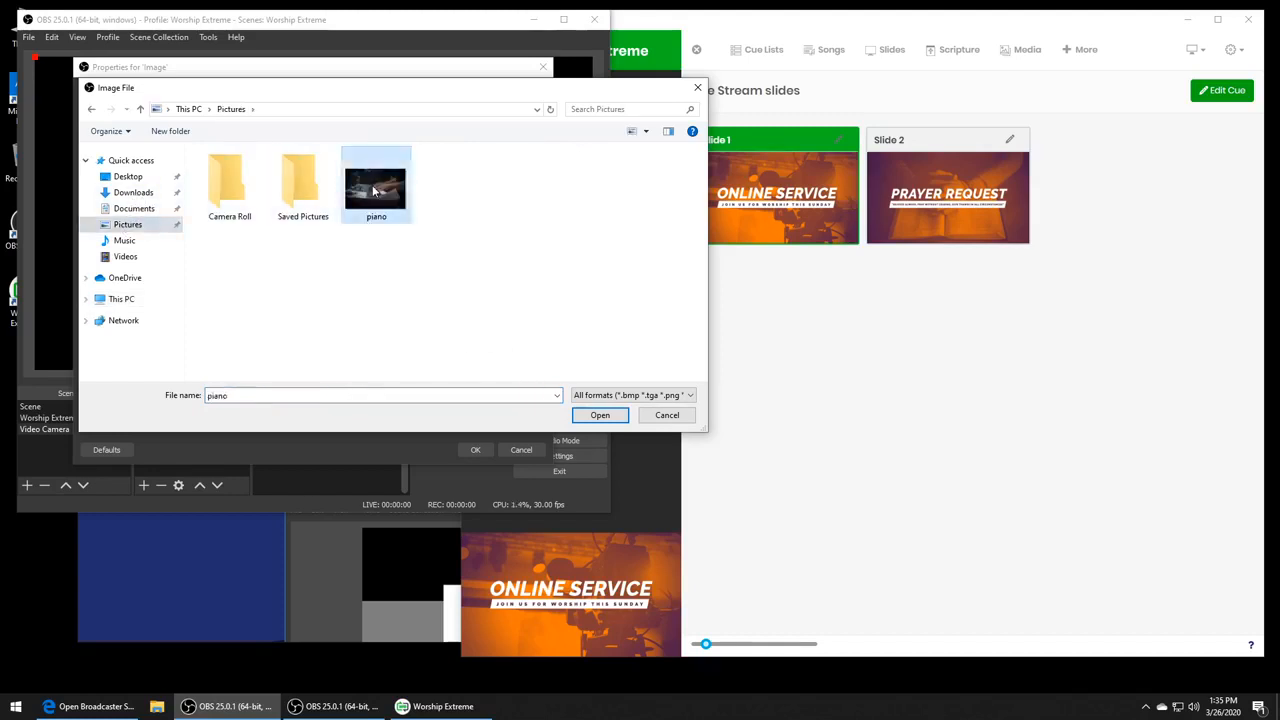
pyautogui.click(475, 449)
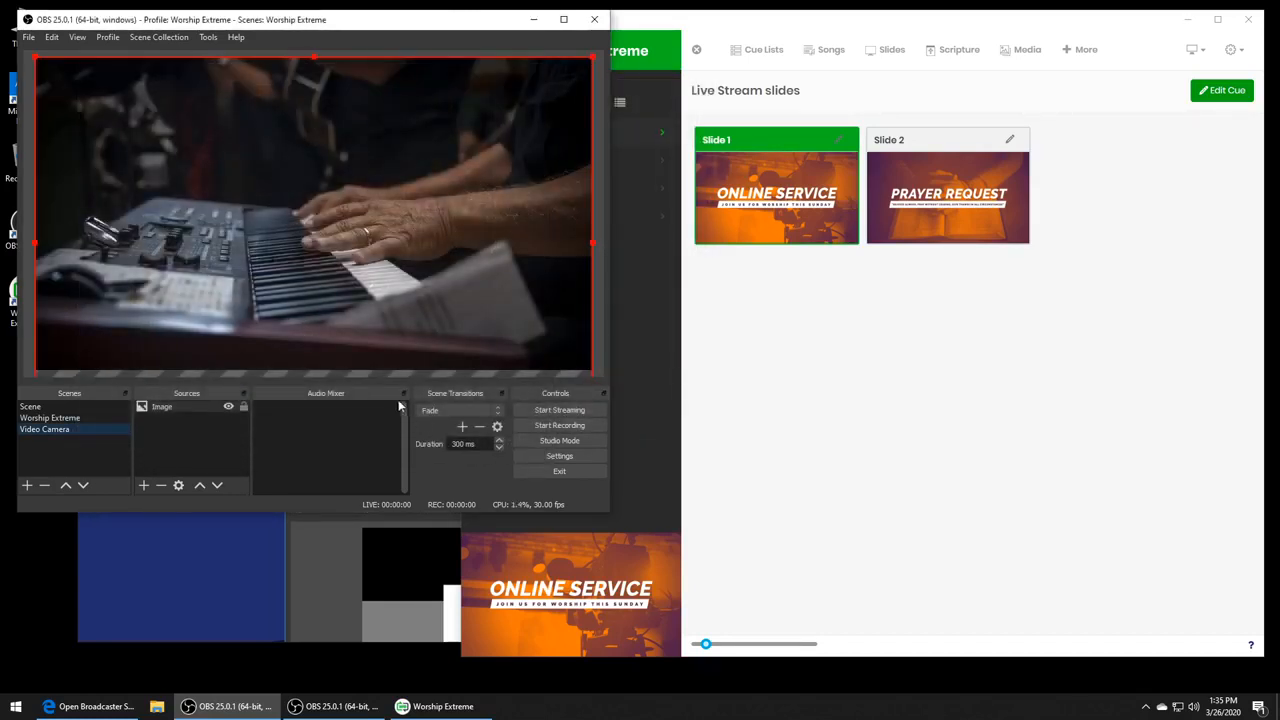
pyautogui.click(161, 431)
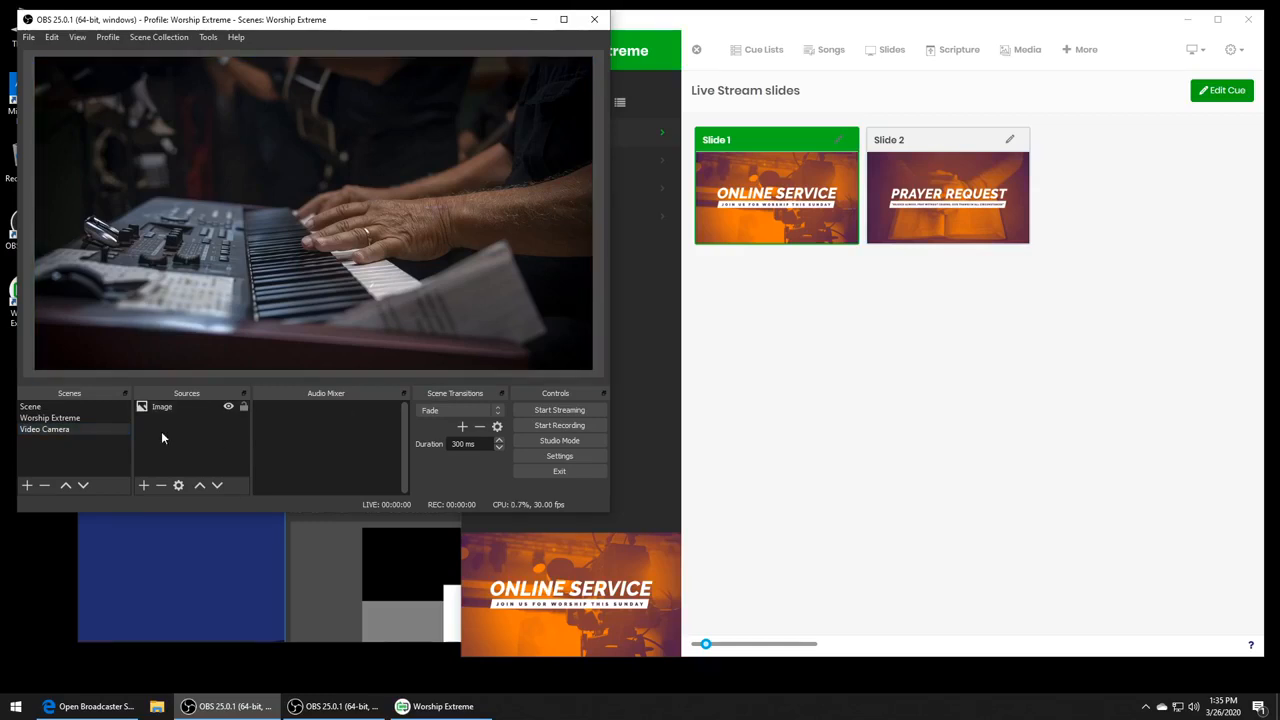
# - Go through the default, Worship Extreme and Video Camera scenes to compare their output, ending on Video Camera
pyautogui.click(57, 407)
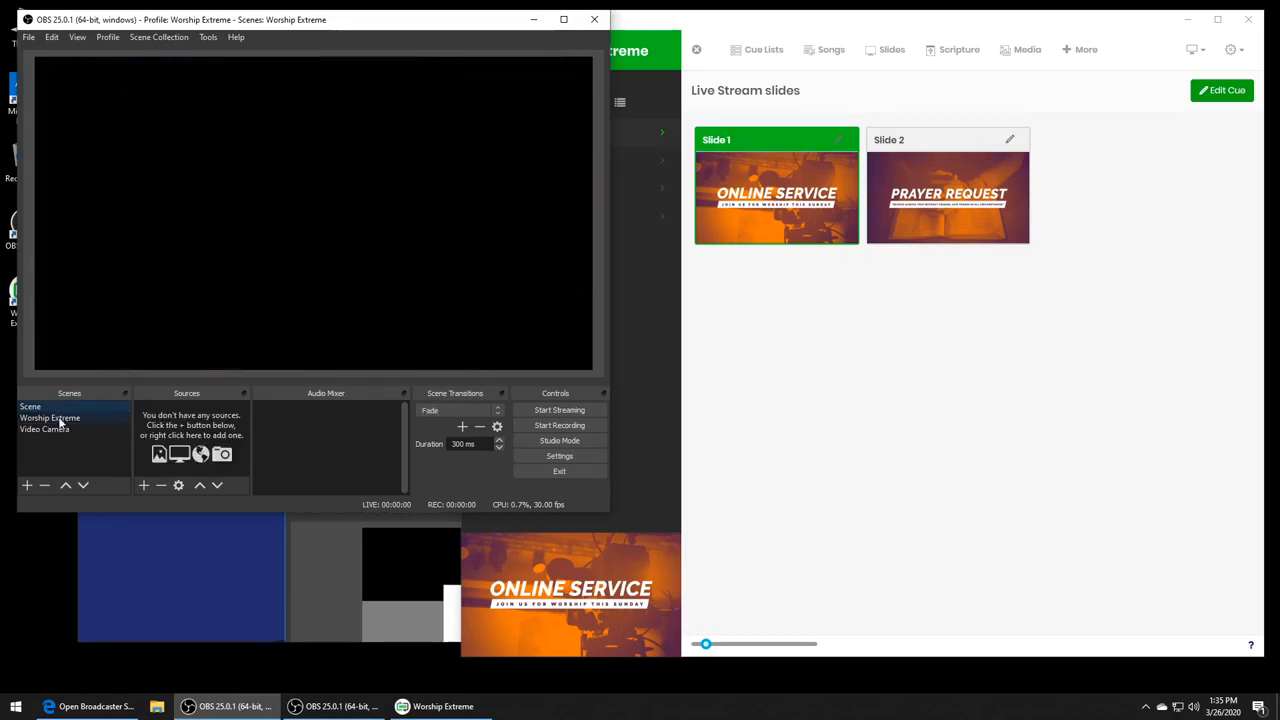
pyautogui.click(60, 421)
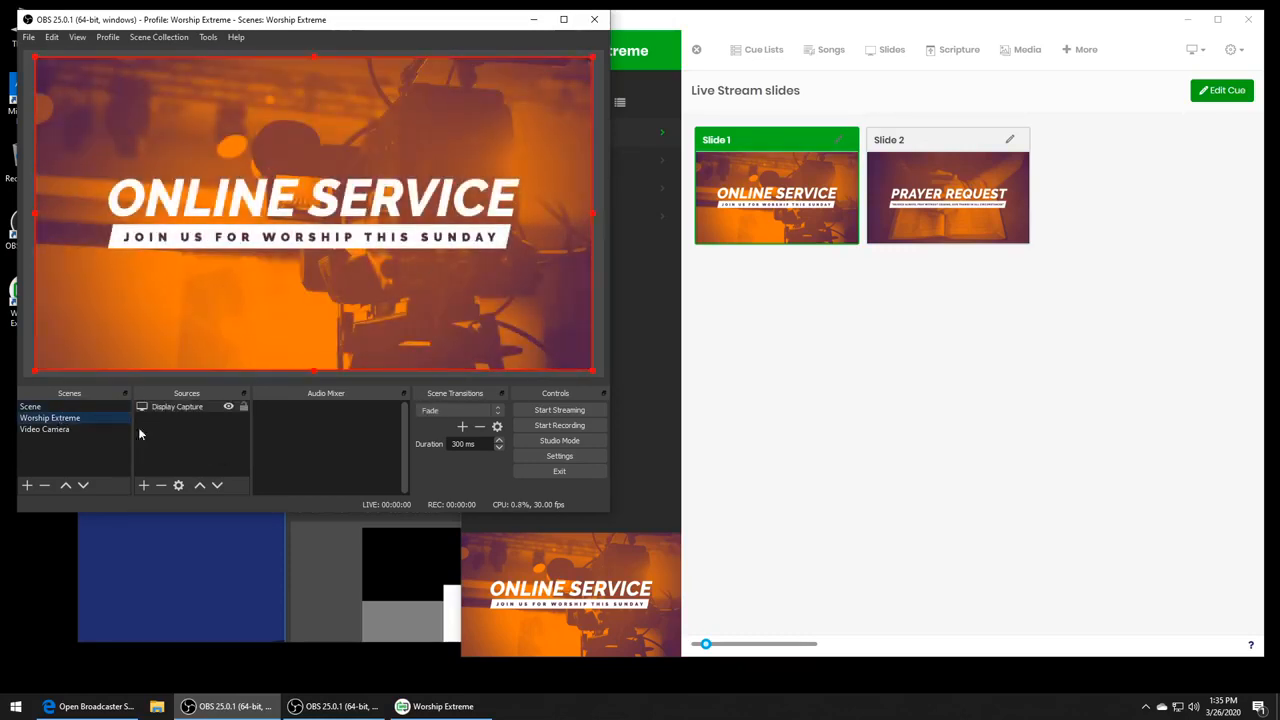
pyautogui.click(63, 428)
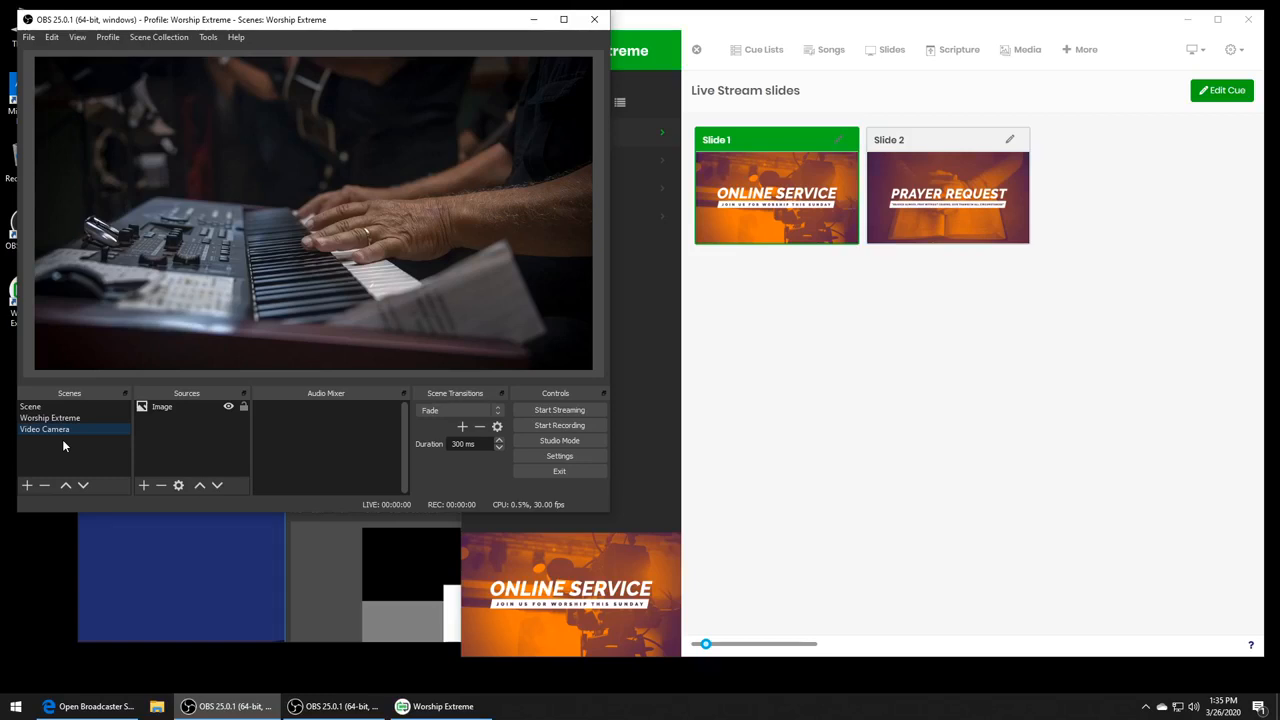
# - Add a new scene named WE over Video Camera
pyautogui.click(27, 485)
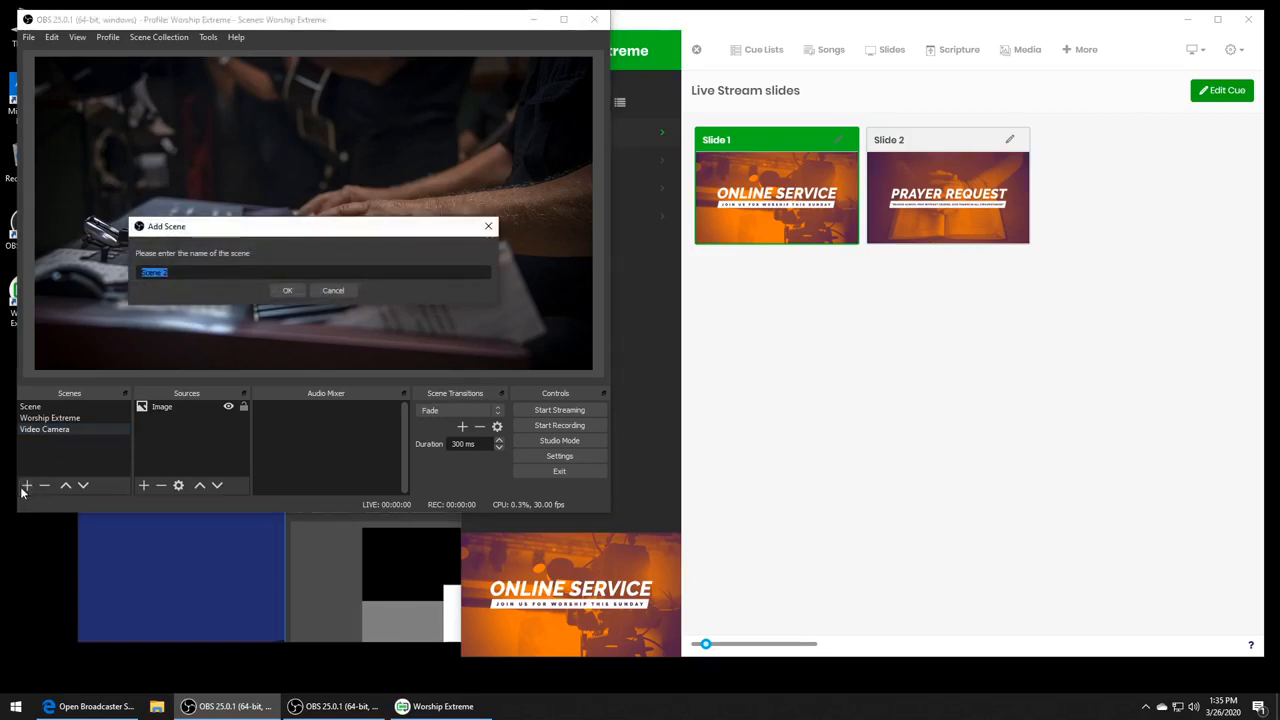
pyautogui.write('WE over Video Camera')
pyautogui.press('Return')
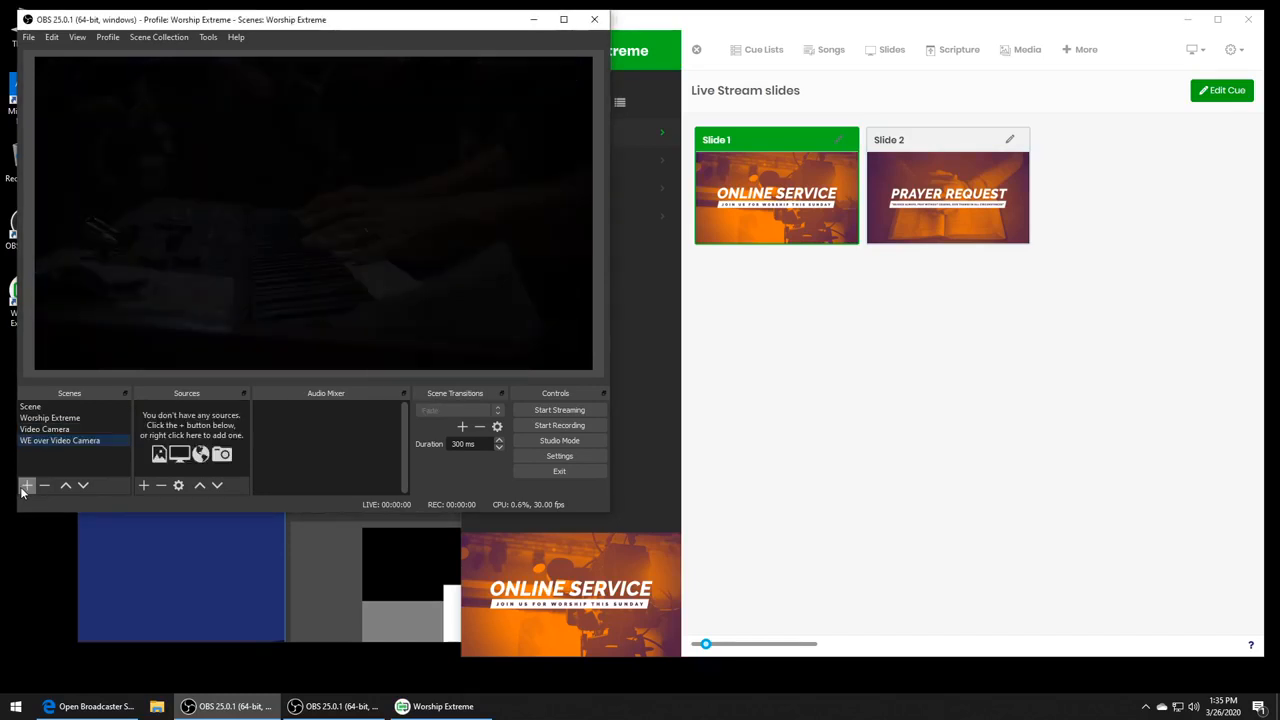
# - Add a new Image source to the WE over Video Camera scene using the piano picture from the Pictures folder
pyautogui.click(143, 485)
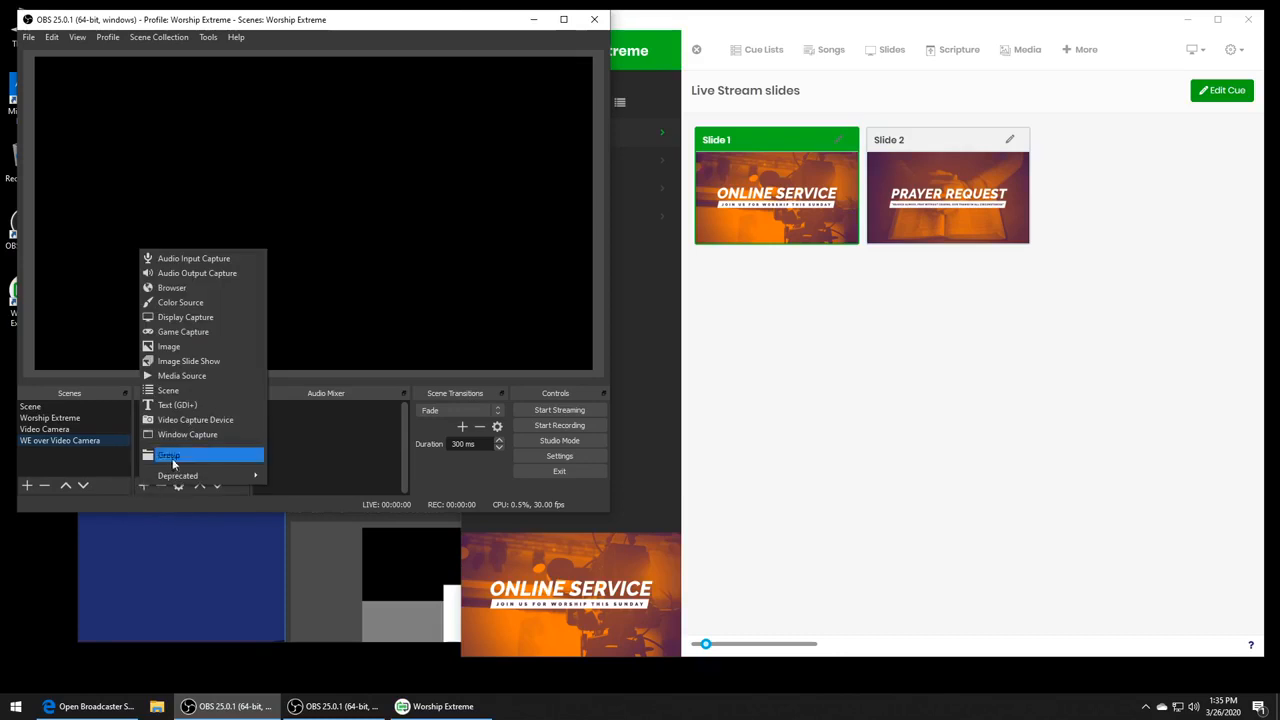
pyautogui.click(216, 347)
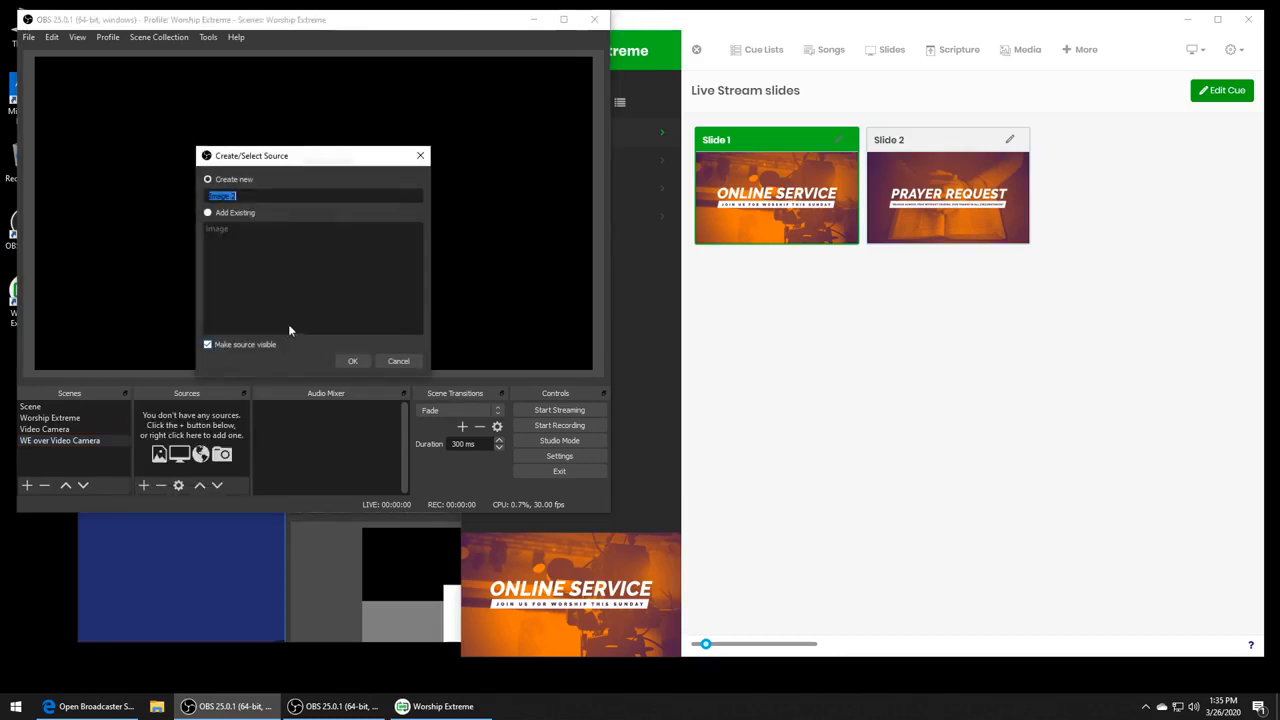
pyautogui.click(345, 359)
pyautogui.click(513, 351)
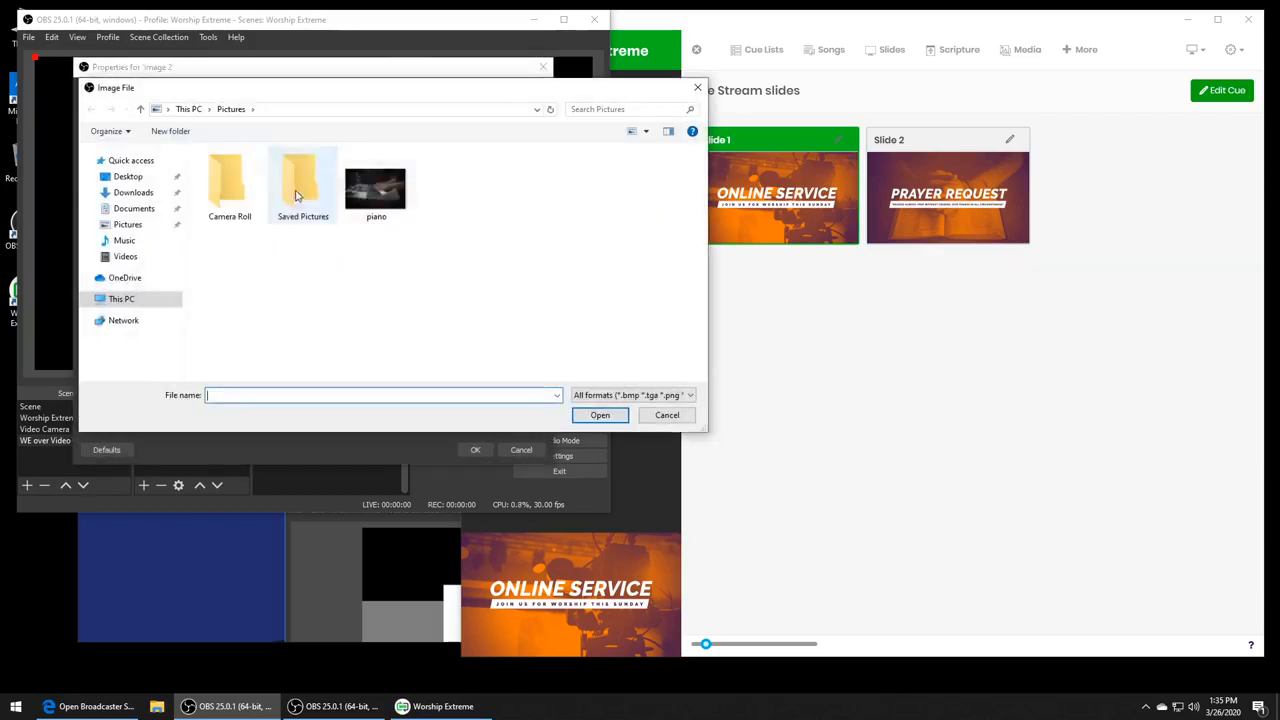
pyautogui.doubleClick(369, 186)
pyautogui.click(475, 449)
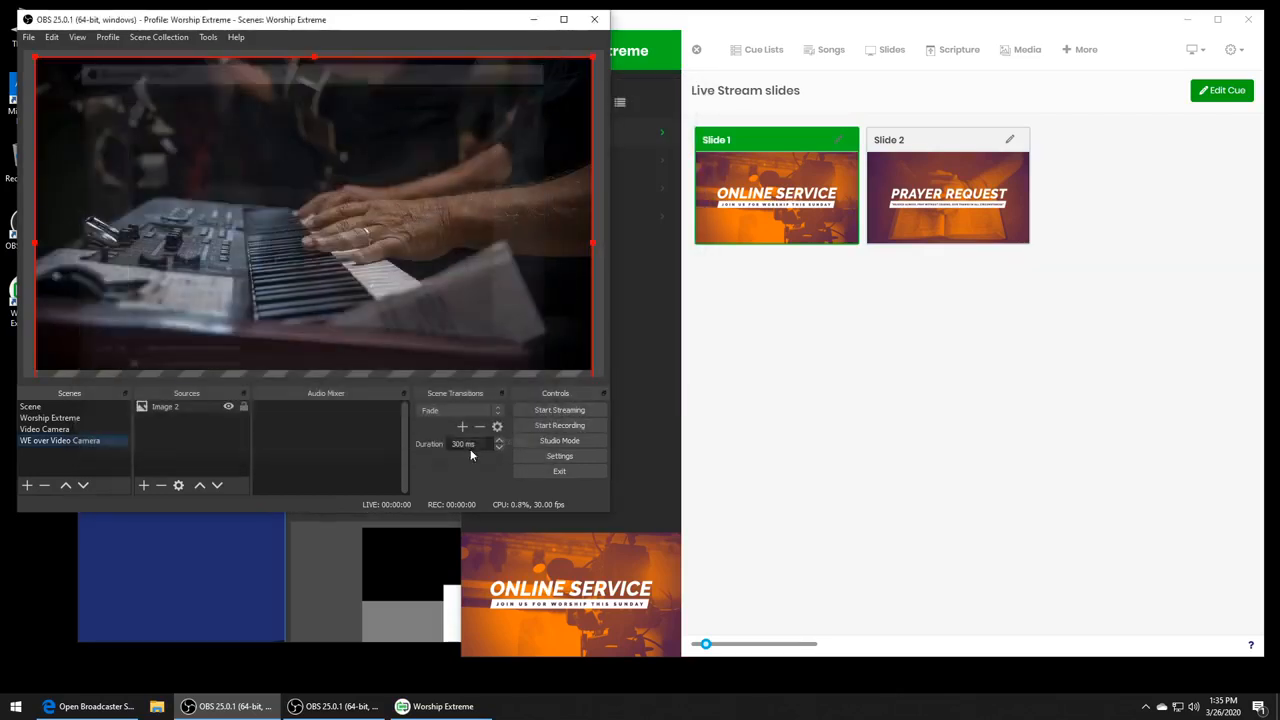
# - Add a new Display Capture source above the piano image, capturing Display 2 (1280x720)
pyautogui.click(143, 485)
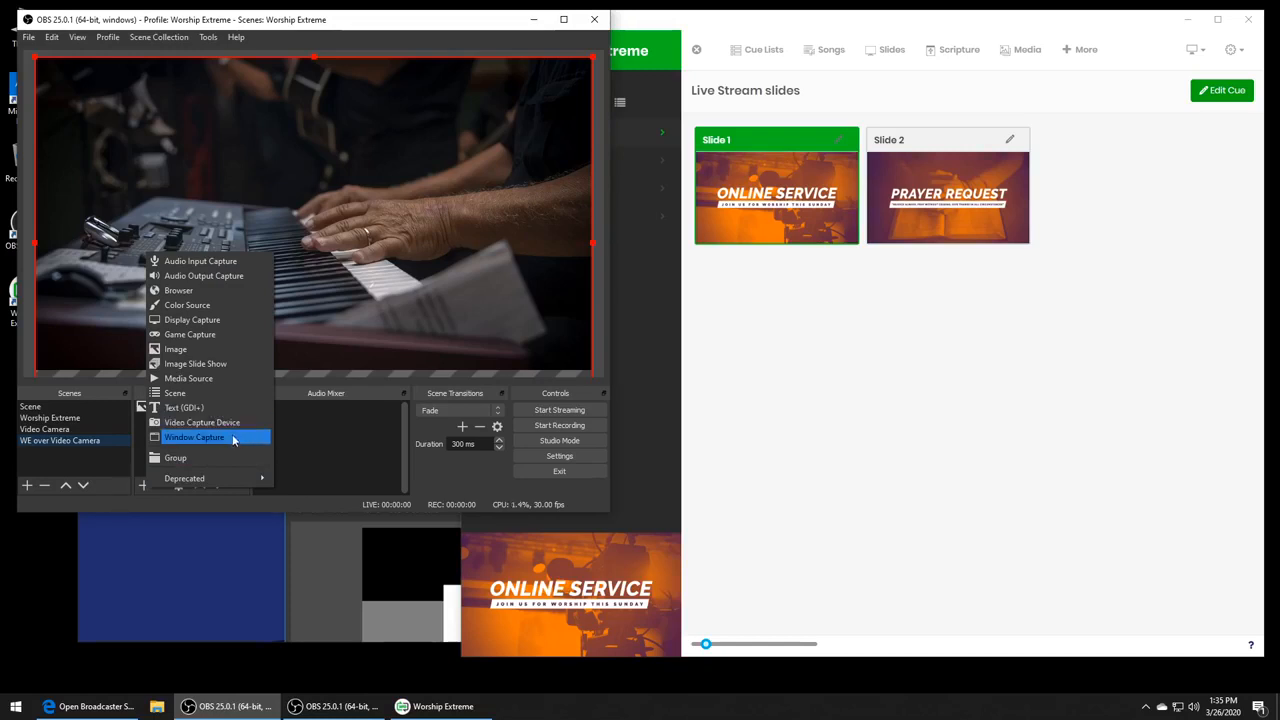
pyautogui.click(228, 319)
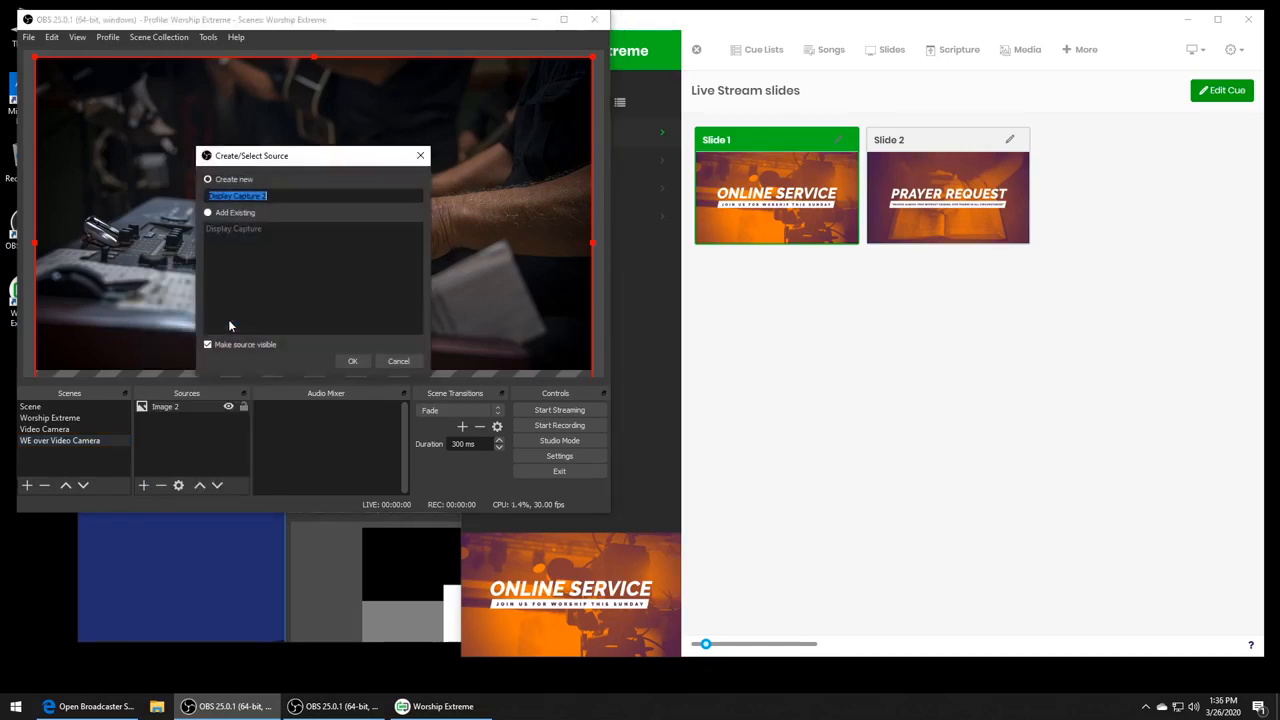
pyautogui.click(349, 363)
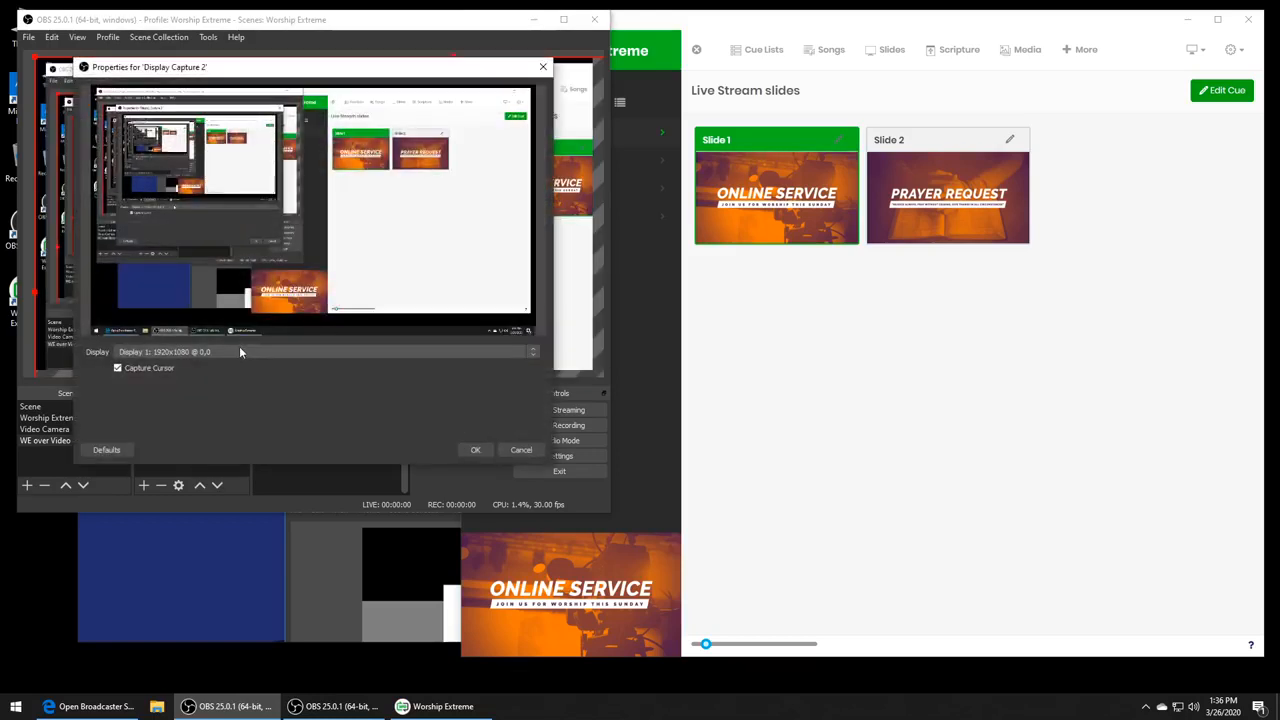
pyautogui.click(239, 351)
pyautogui.click(231, 371)
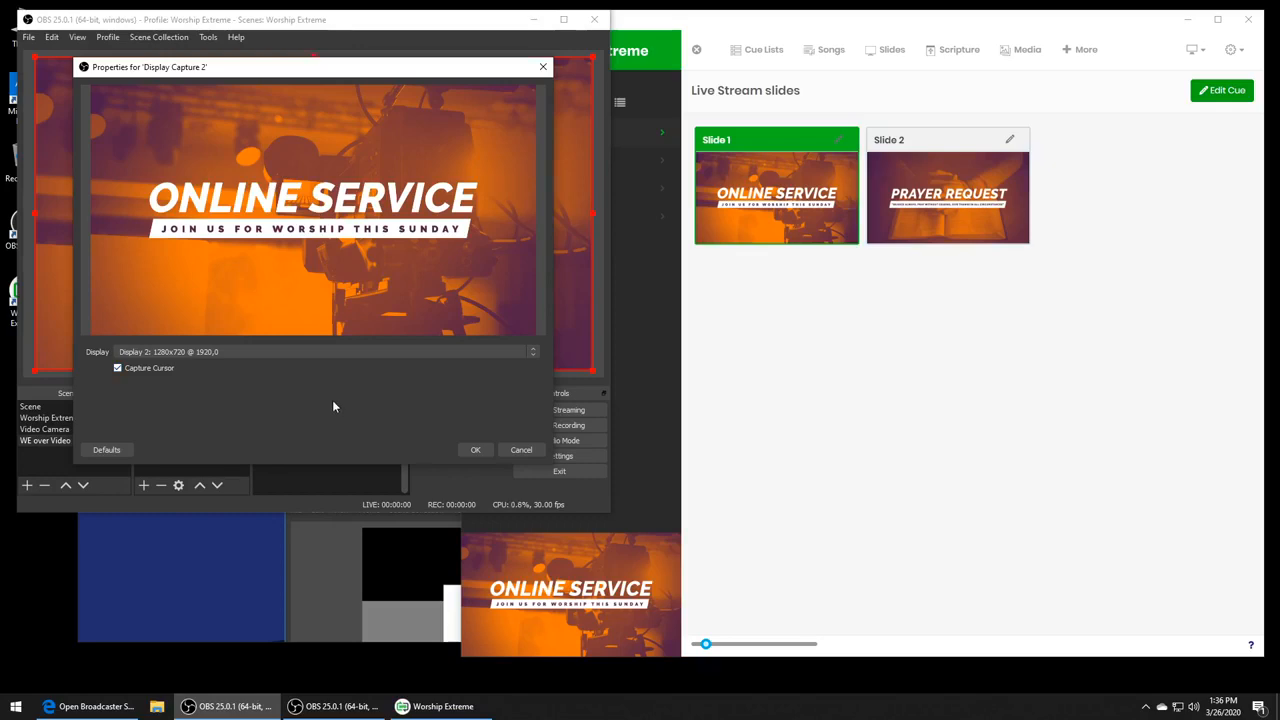
pyautogui.click(472, 451)
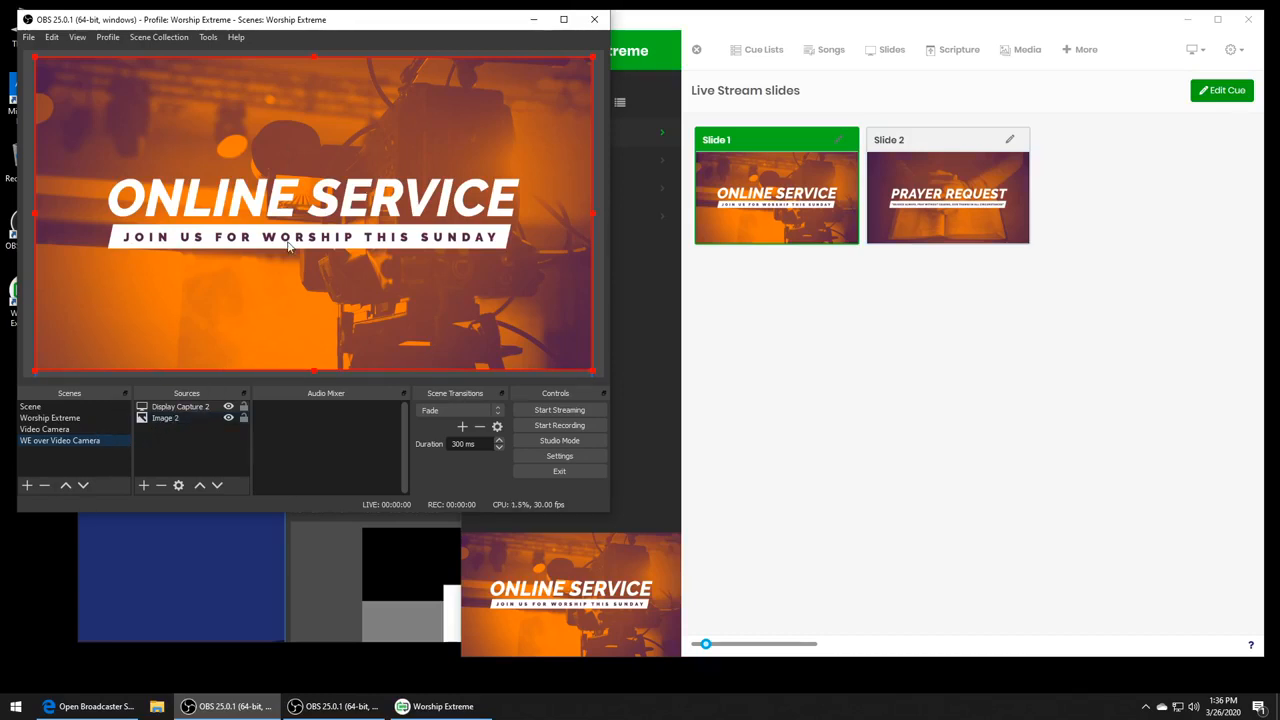
# - Switch to Worship Extreme and present the title slide and Verse 1 of I Surrender All
pyautogui.click(710, 325)
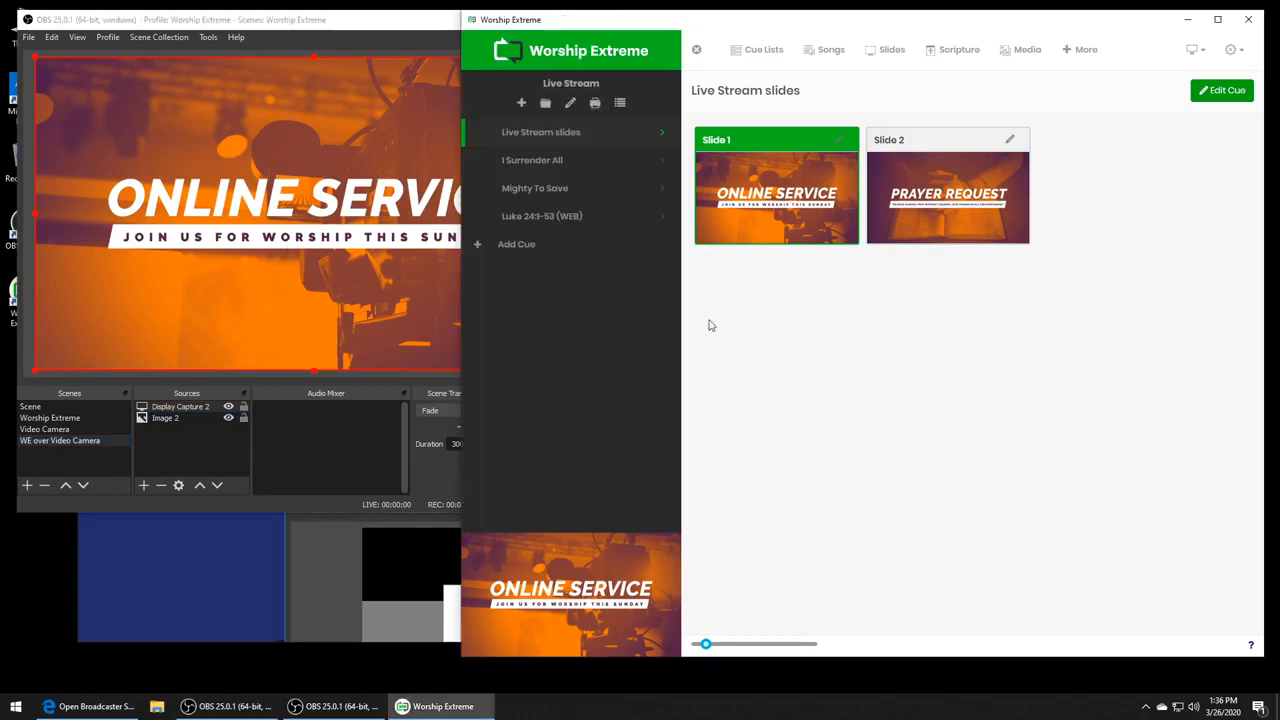
pyautogui.click(606, 164)
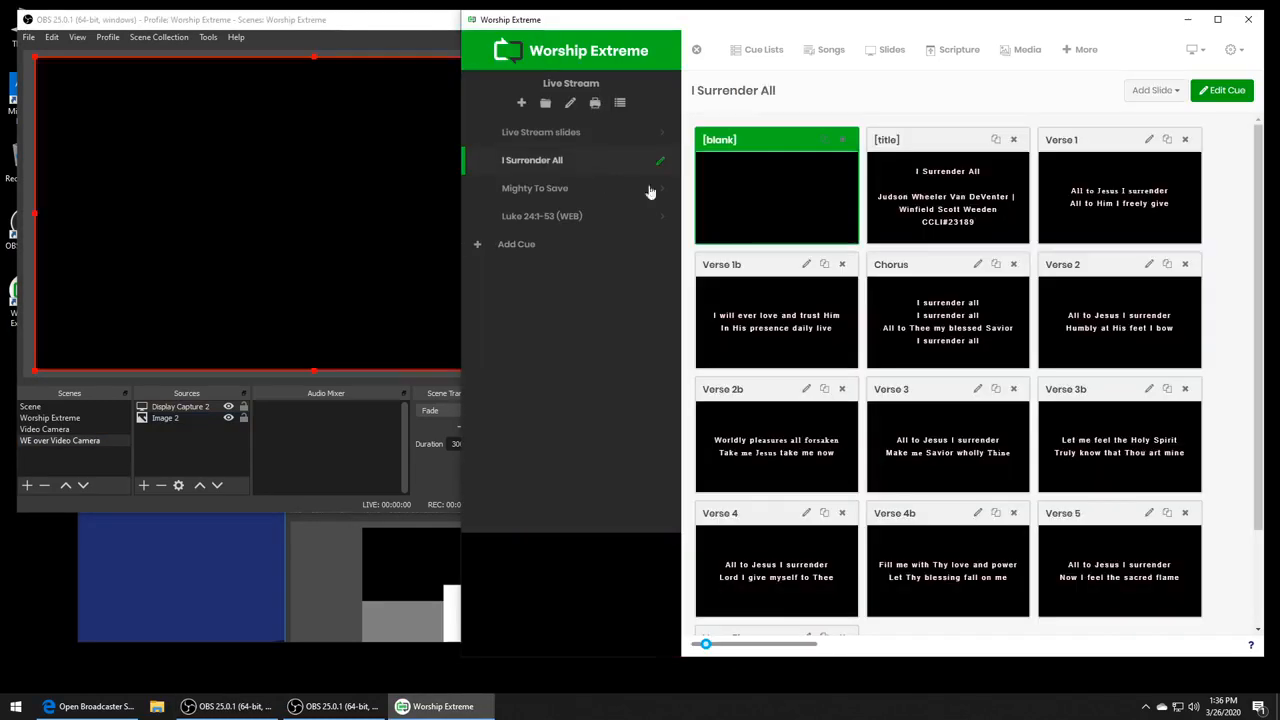
pyautogui.click(971, 210)
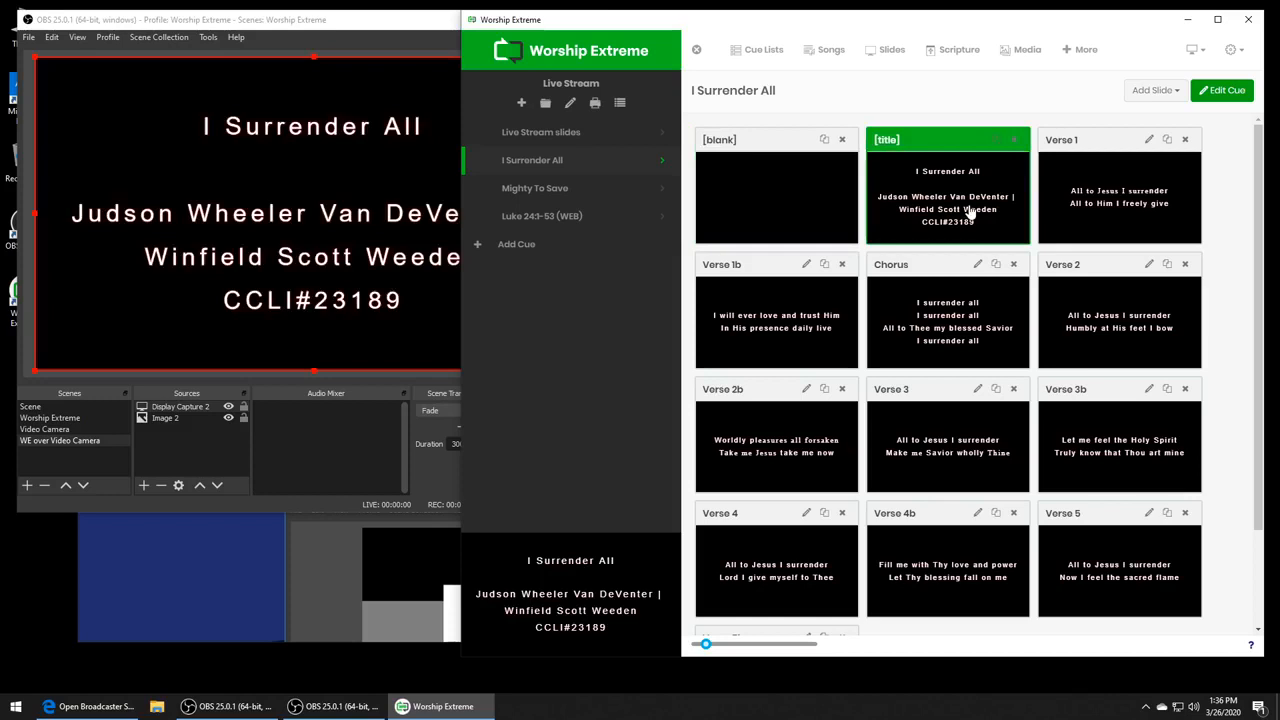
pyautogui.click(1105, 216)
# - Return to OBS and add a Color Key filter to the Display Capture 2 source with similarity set to 1000
pyautogui.click(294, 375)
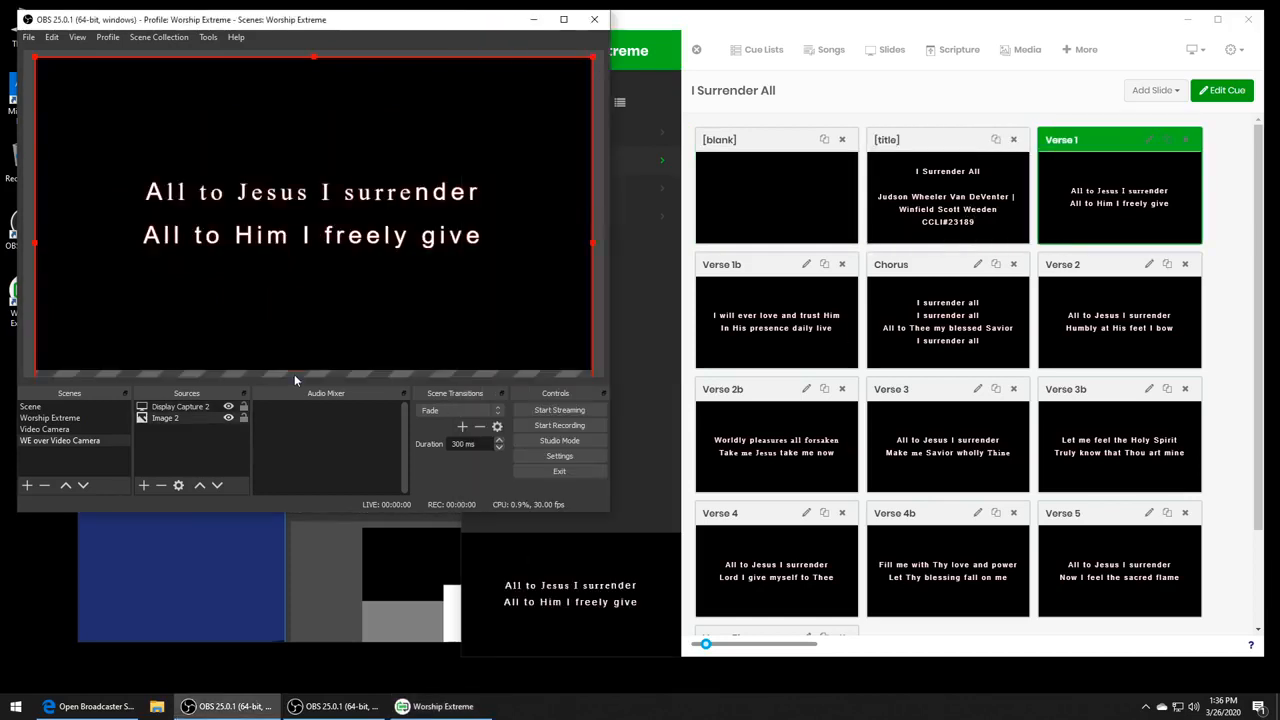
pyautogui.click(168, 410)
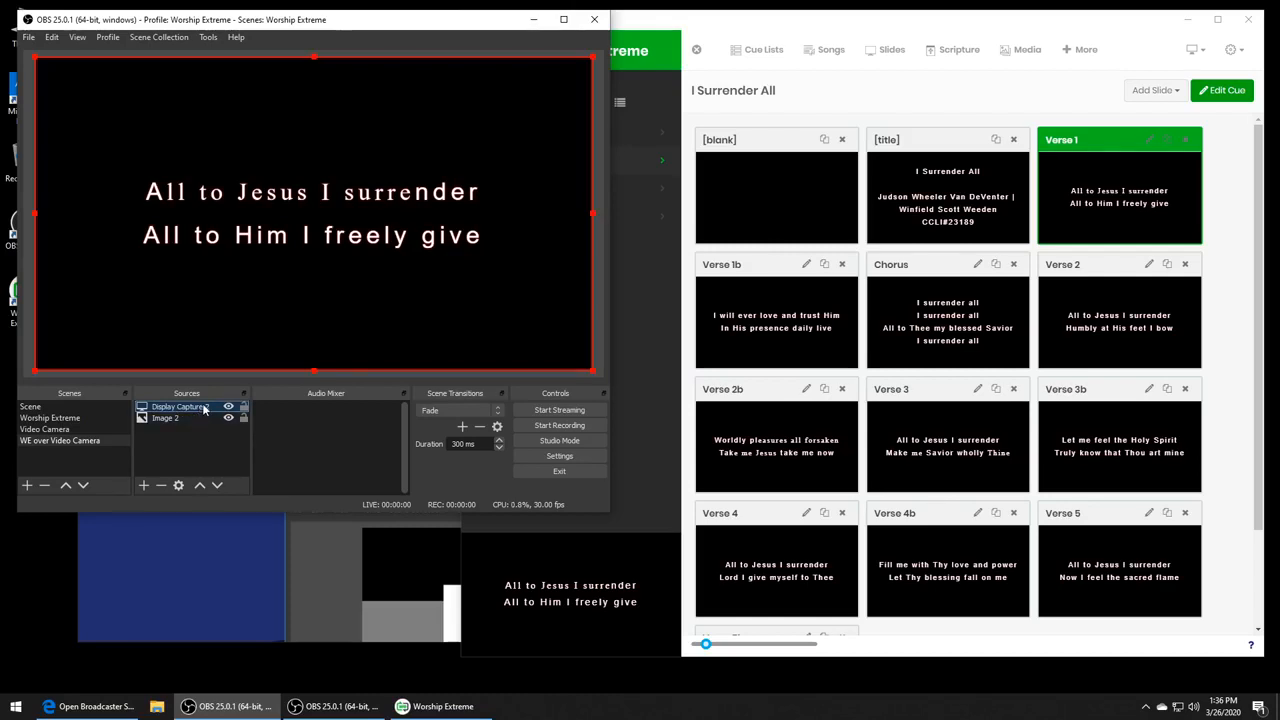
pyautogui.rightClick(202, 405)
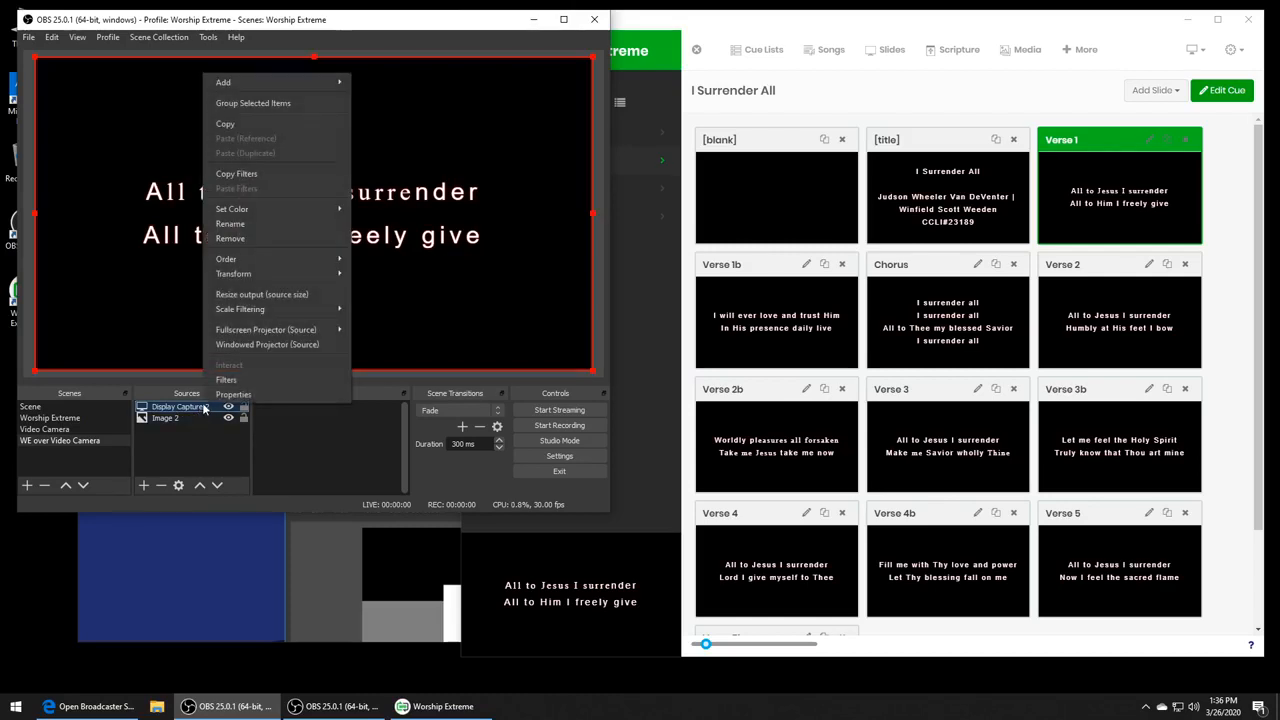
pyautogui.click(257, 379)
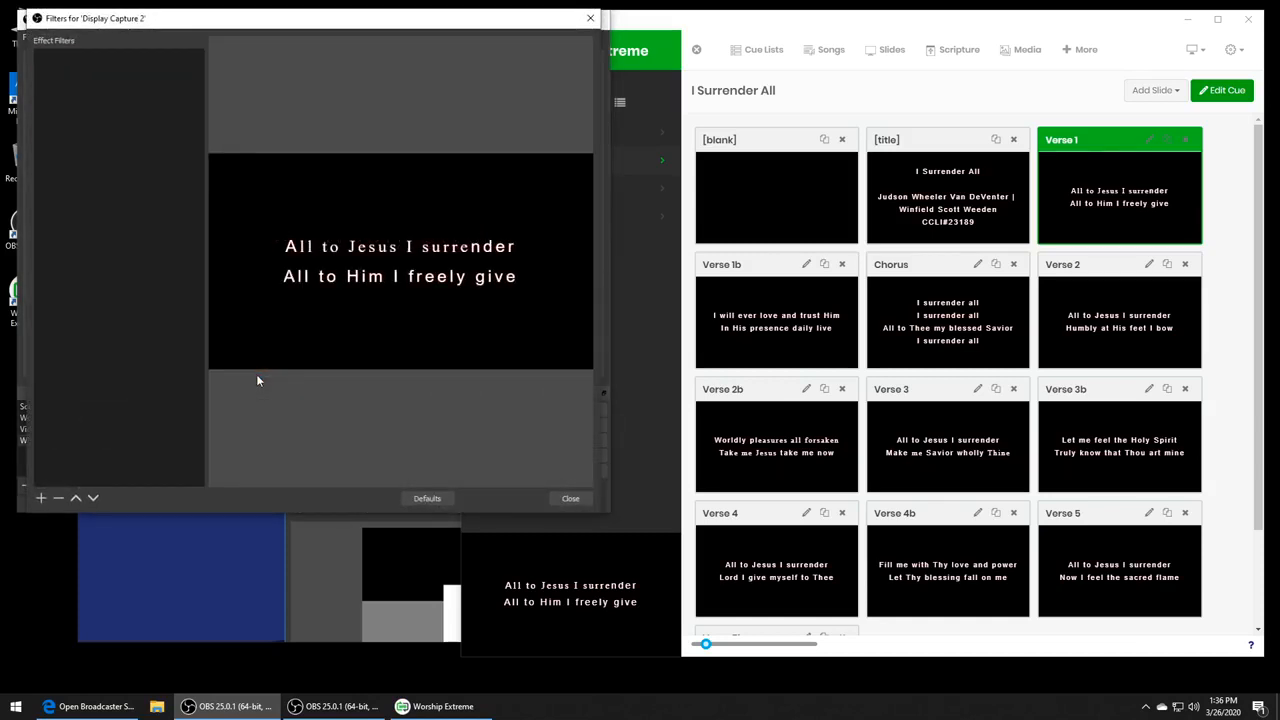
pyautogui.click(41, 498)
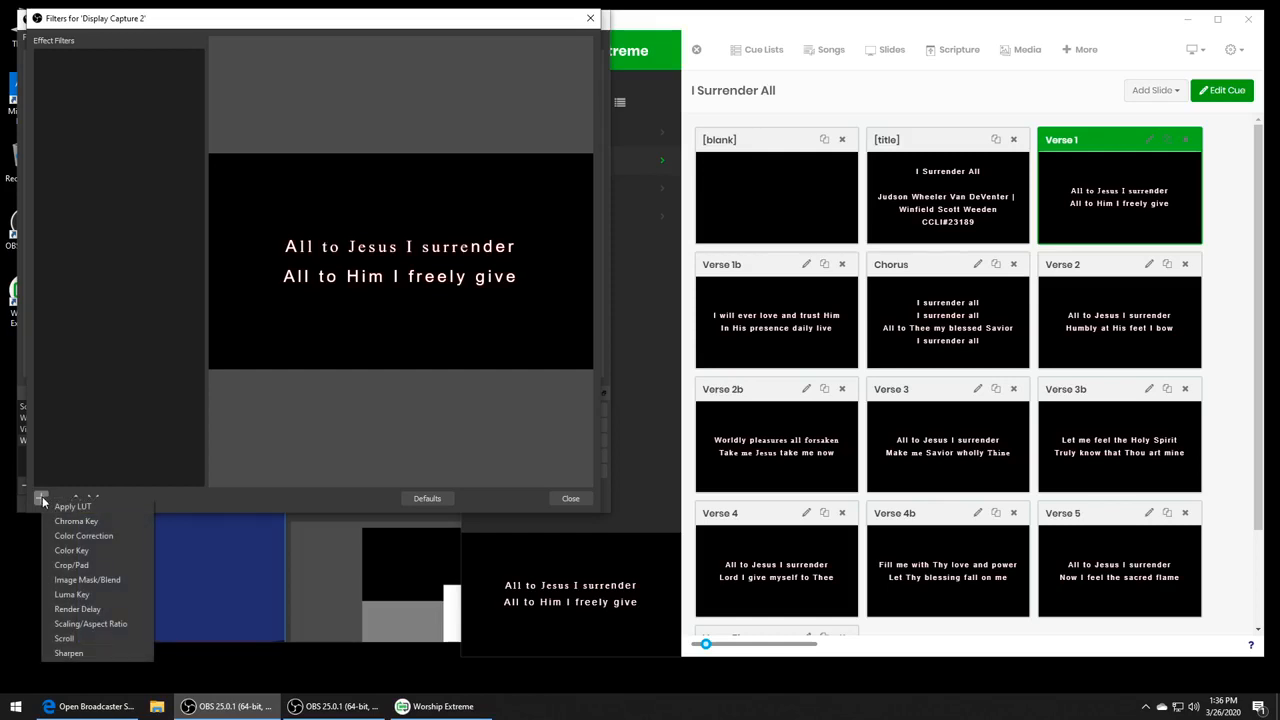
pyautogui.click(95, 554)
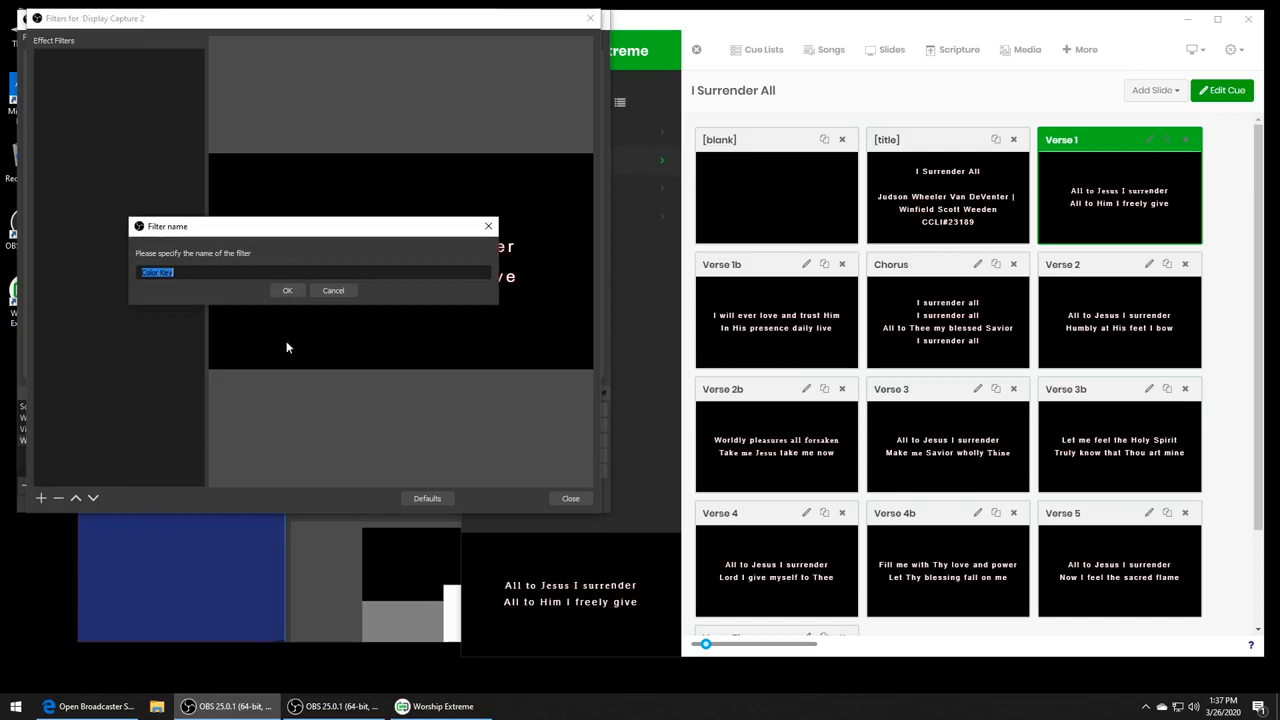
pyautogui.click(287, 292)
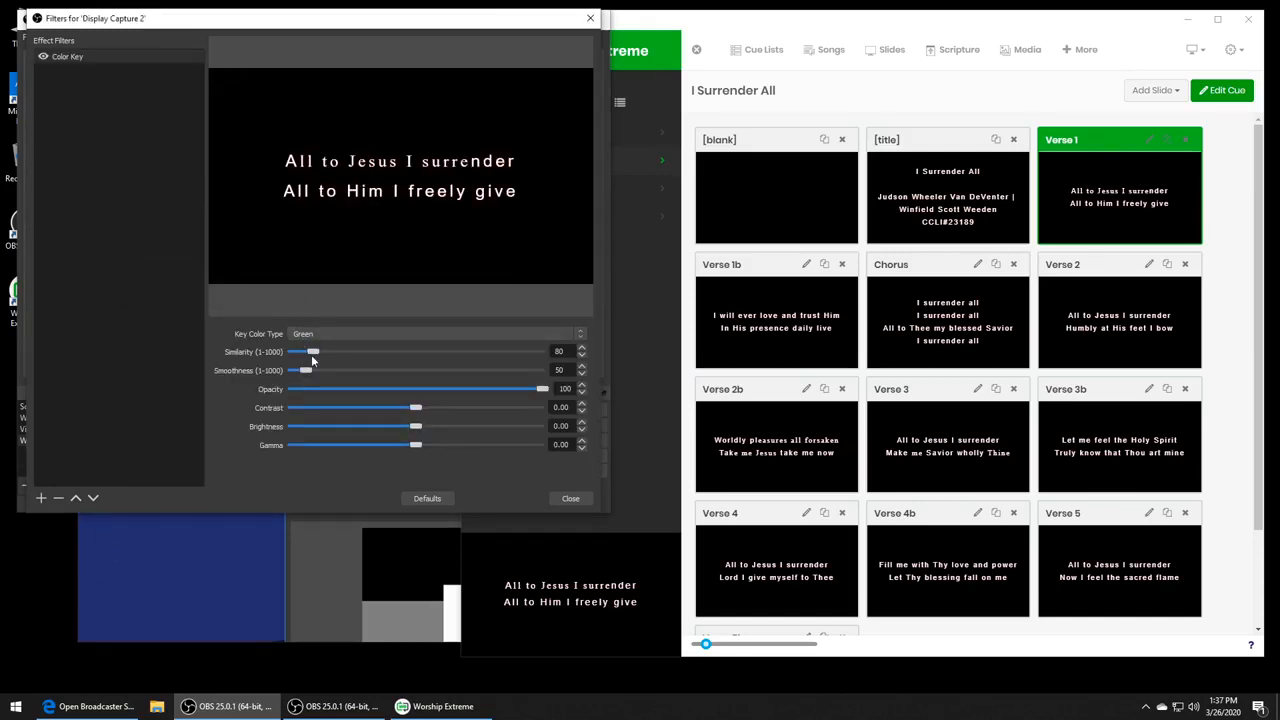
pyautogui.moveTo(313, 354); pyautogui.dragTo(545, 352)
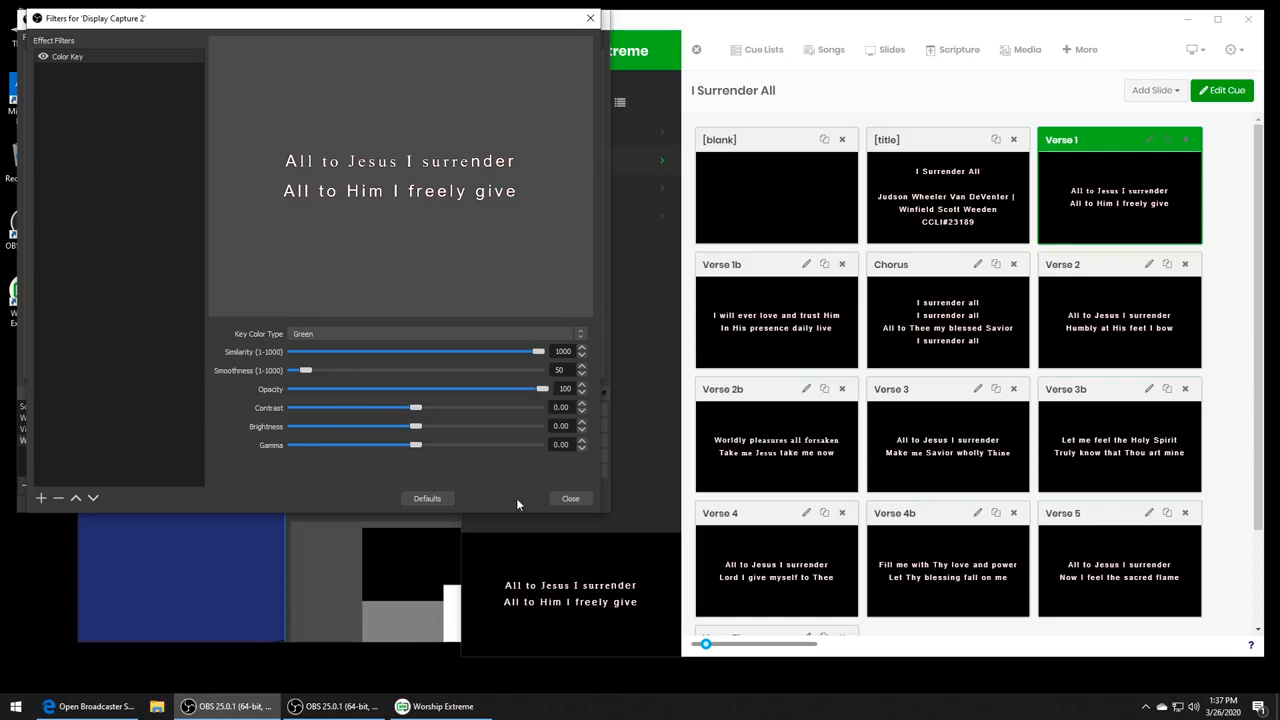
pyautogui.click(576, 502)
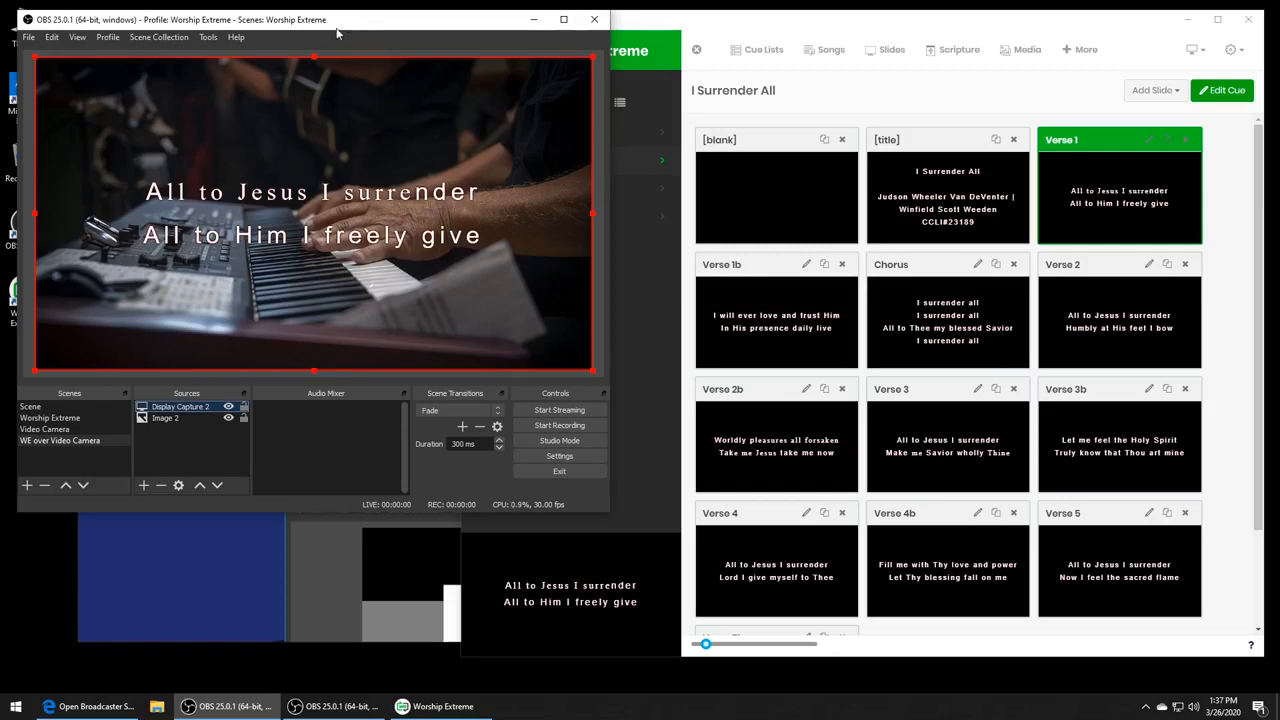
# - Switch to Worship Extreme and present the Chorus and Verse 1b of I Surrender All to check the lyrics overlay
pyautogui.click(970, 30)
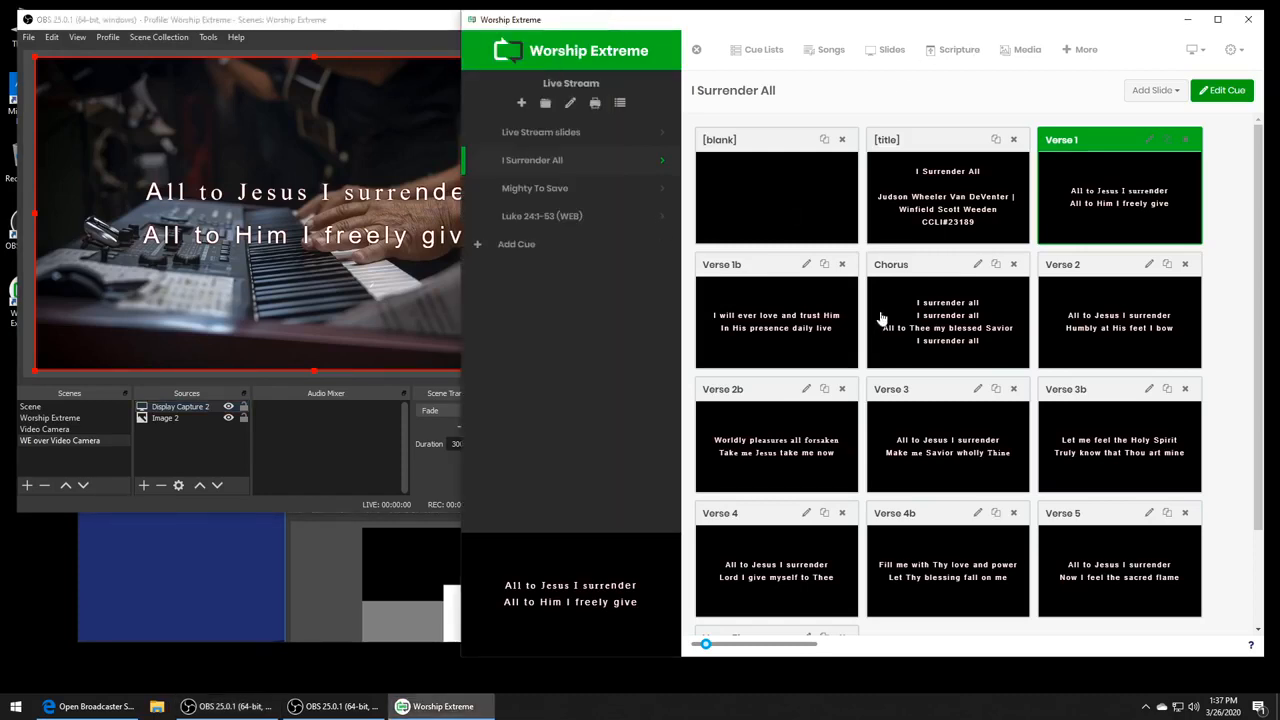
pyautogui.click(913, 329)
pyautogui.click(775, 356)
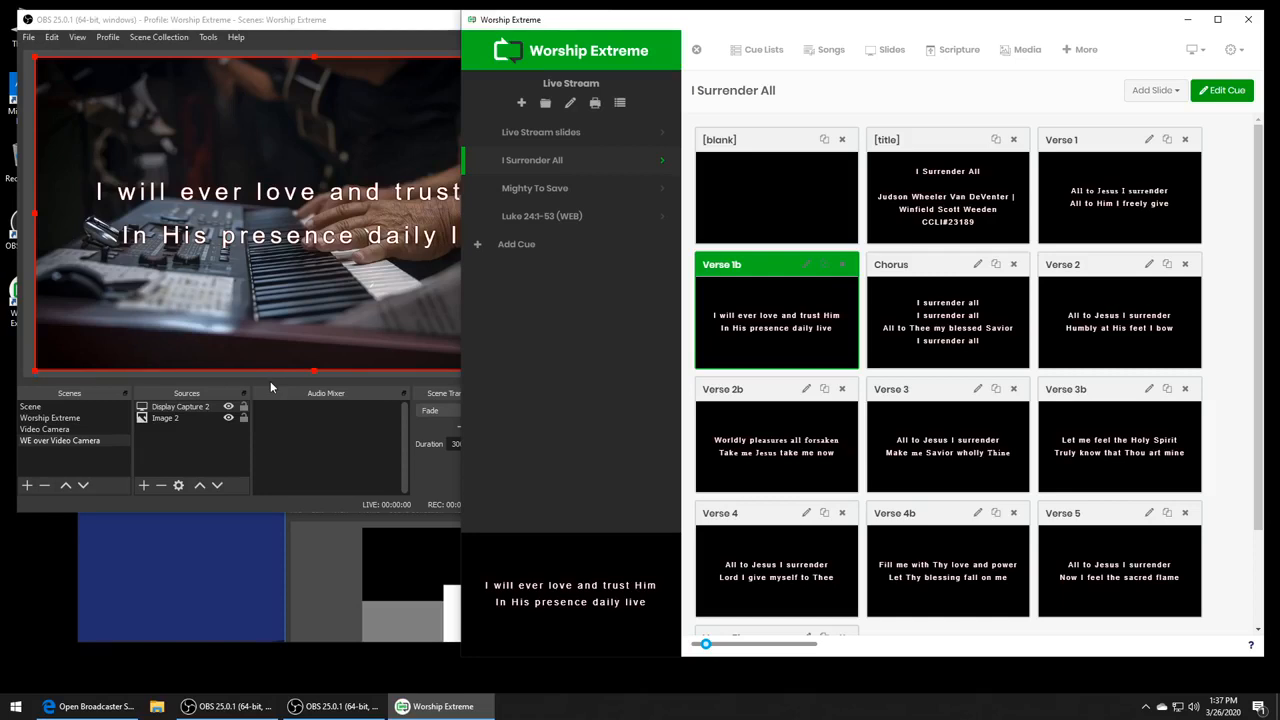
# - Present Luke 24:3 and Luke 24:6 from the Luke 24:1-53 (WEB) cue to check the scripture overlay
pyautogui.click(576, 218)
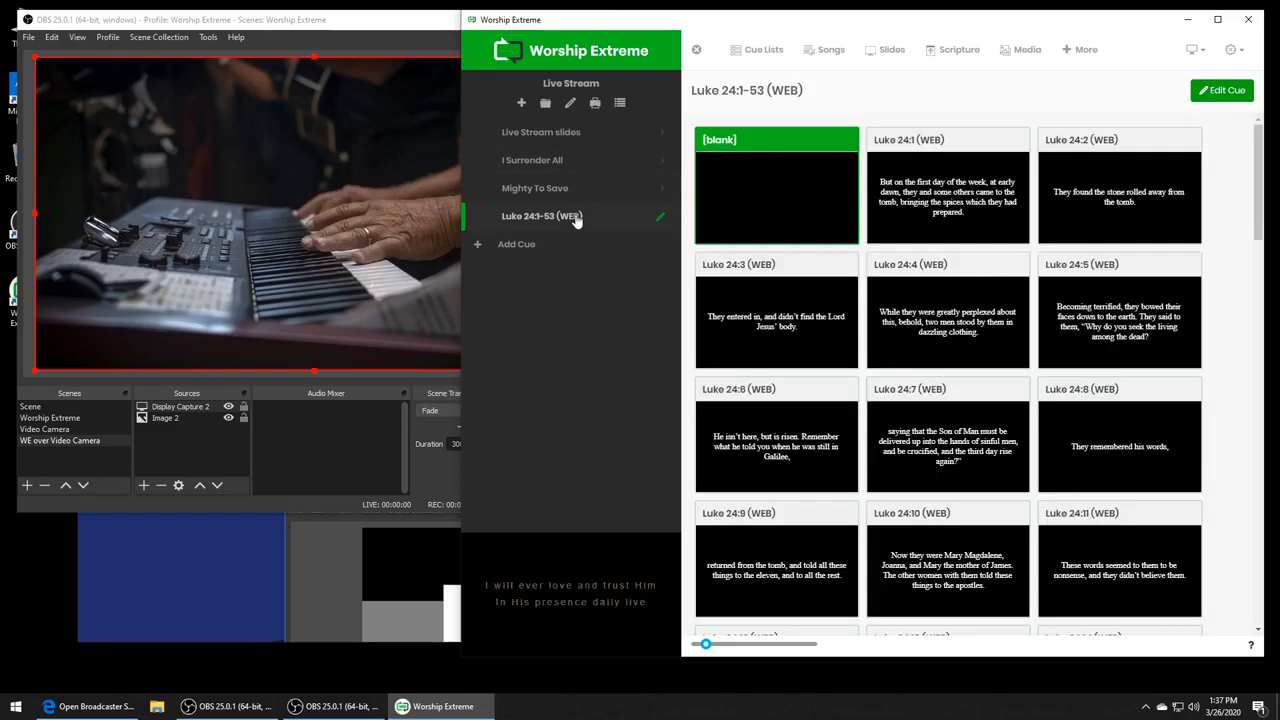
pyautogui.click(776, 316)
pyautogui.click(768, 450)
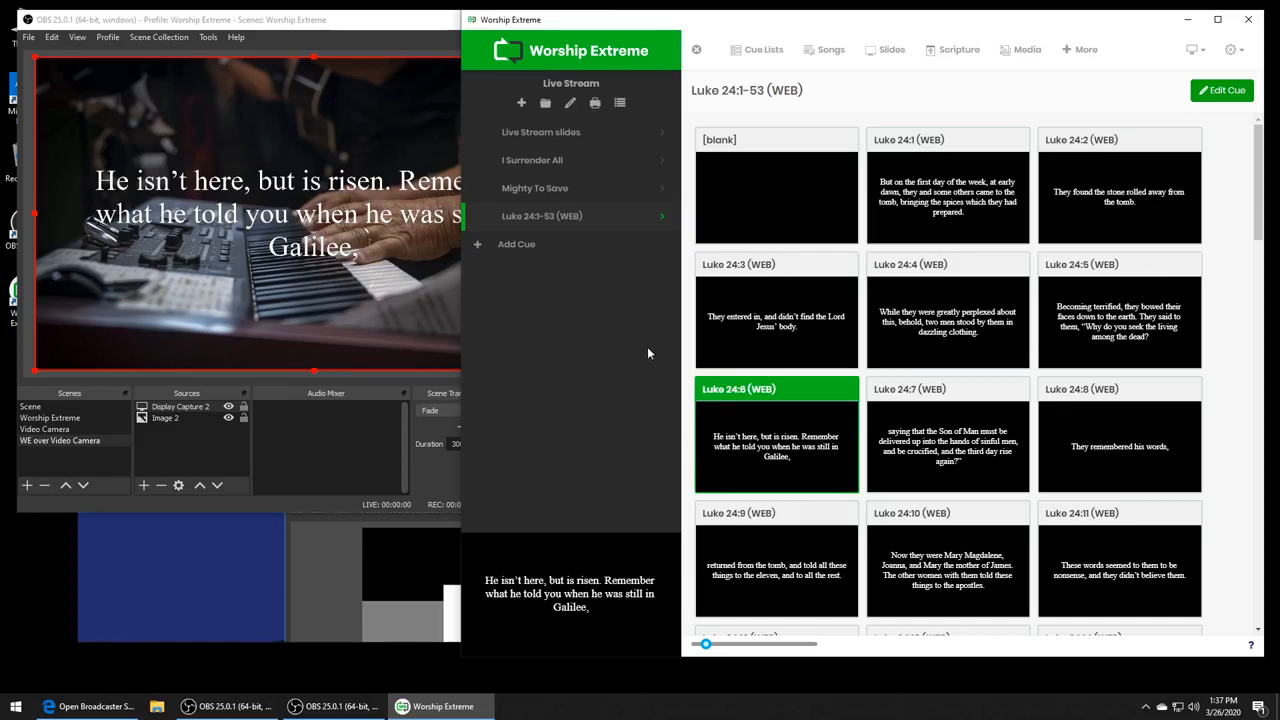
# - Create a new song template and name it Lower Third #2
pyautogui.click(835, 60)
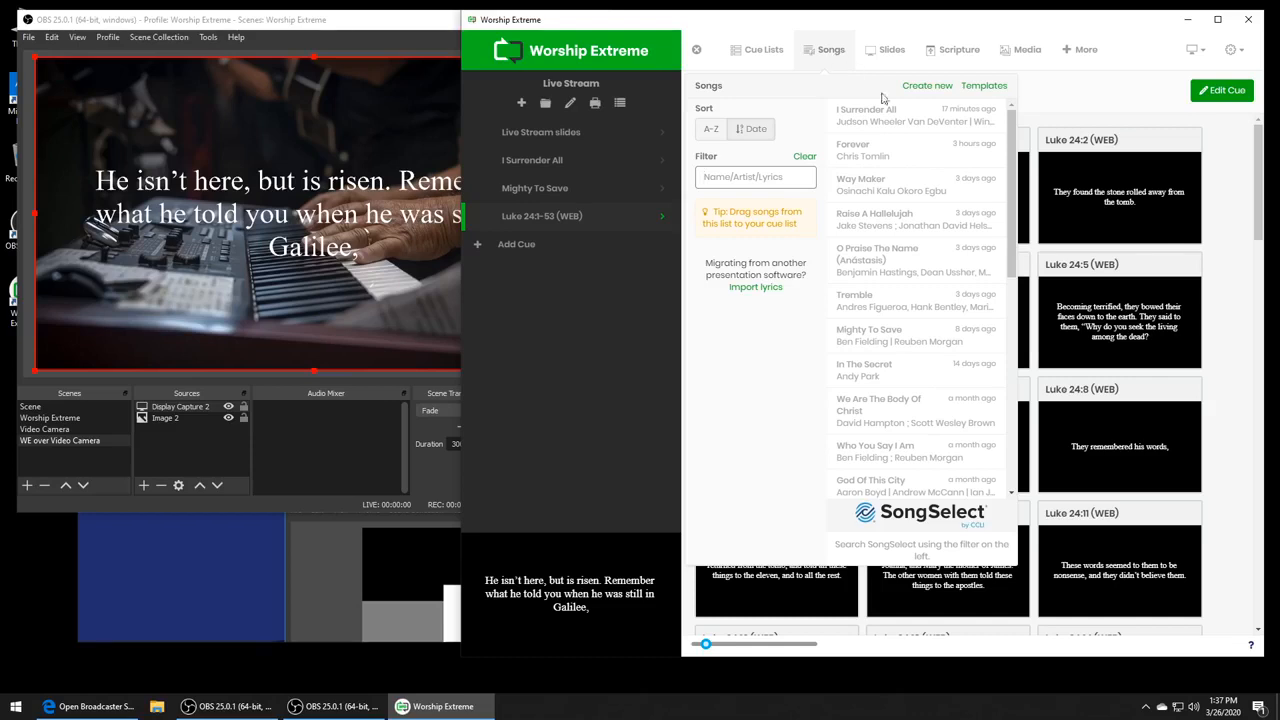
pyautogui.click(986, 88)
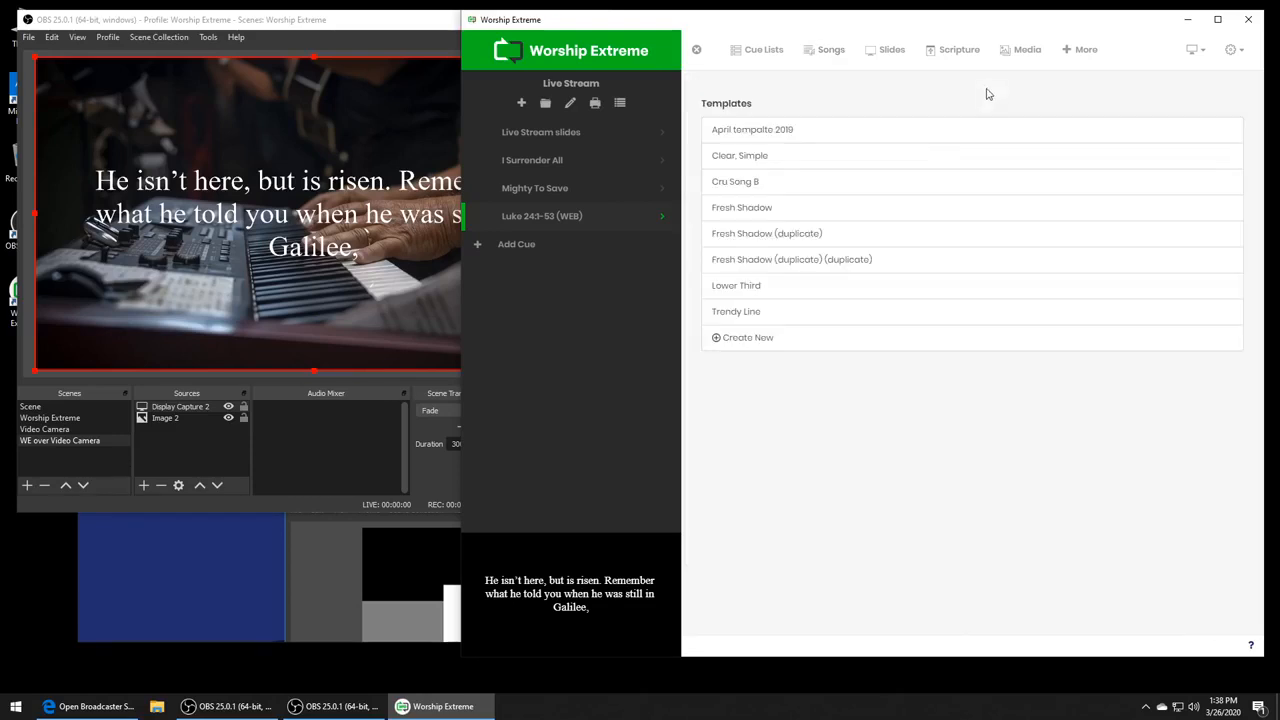
pyautogui.click(791, 348)
pyautogui.moveTo(806, 100); pyautogui.dragTo(703, 90)
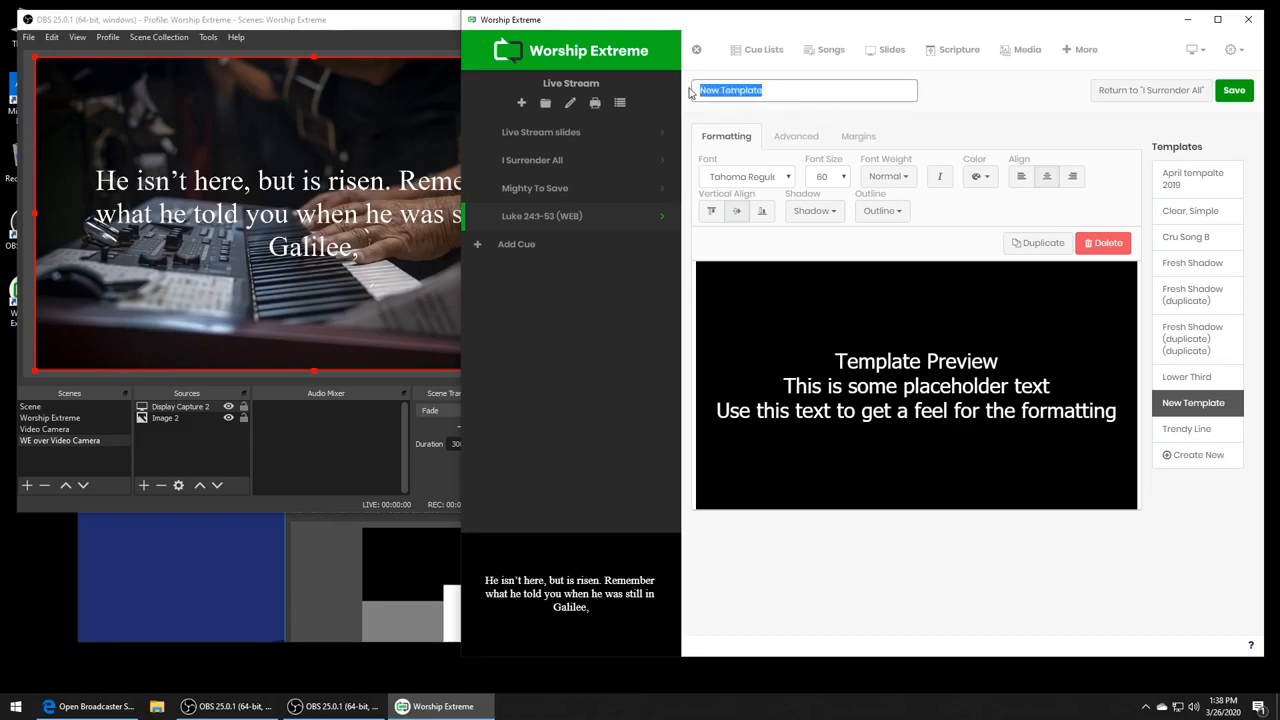
pyautogui.write('Lower Third #2')
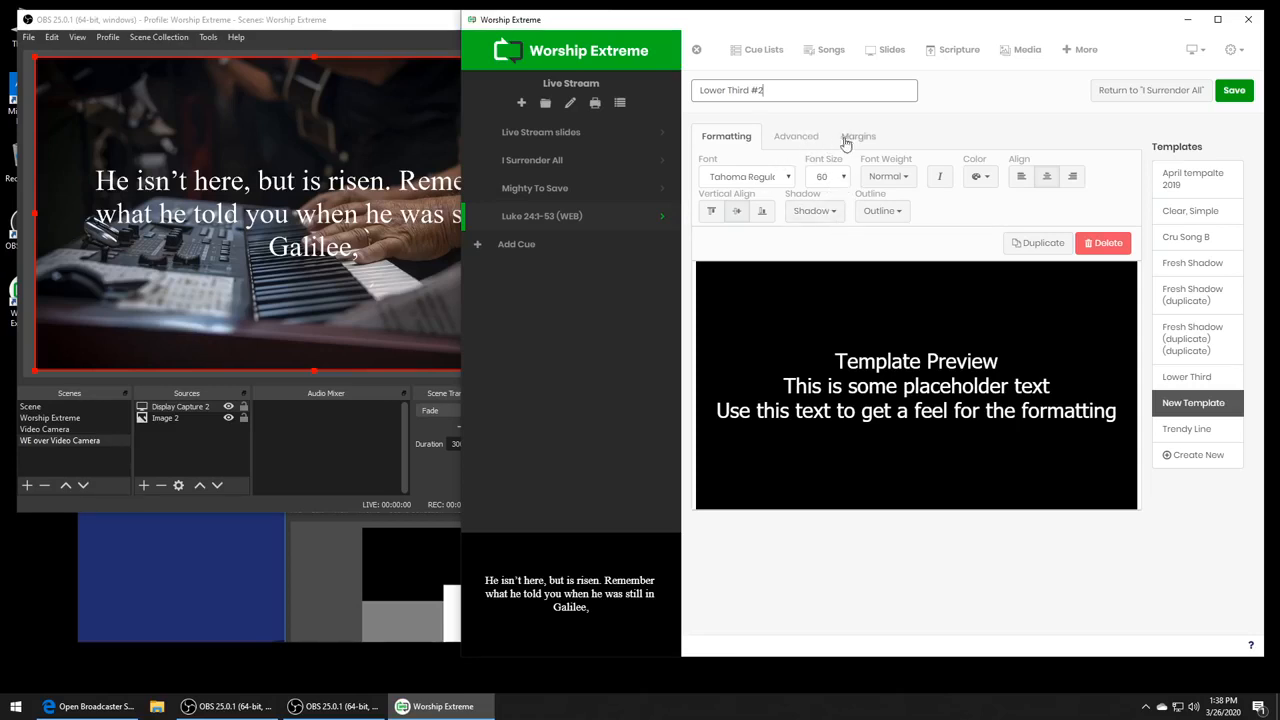
# - Align the Lower Third #2 template's text vertically to the bottom and set its bottom margin to 40
pyautogui.click(764, 212)
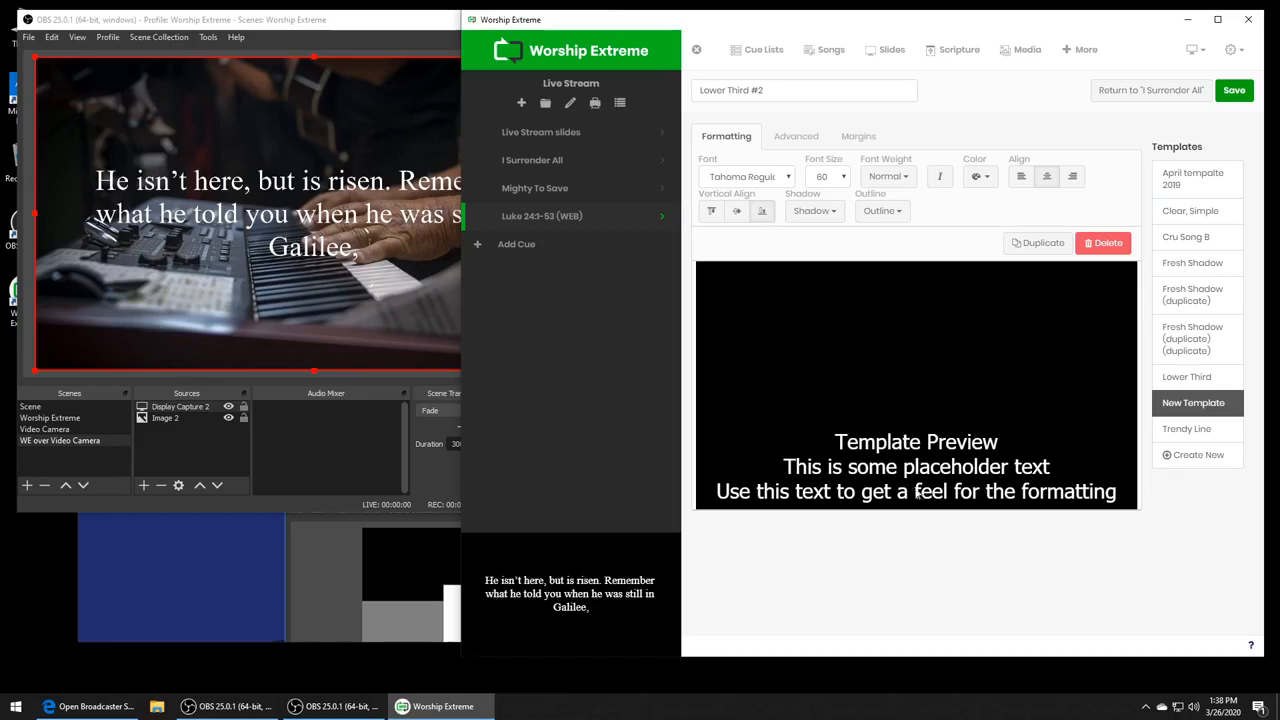
pyautogui.click(857, 137)
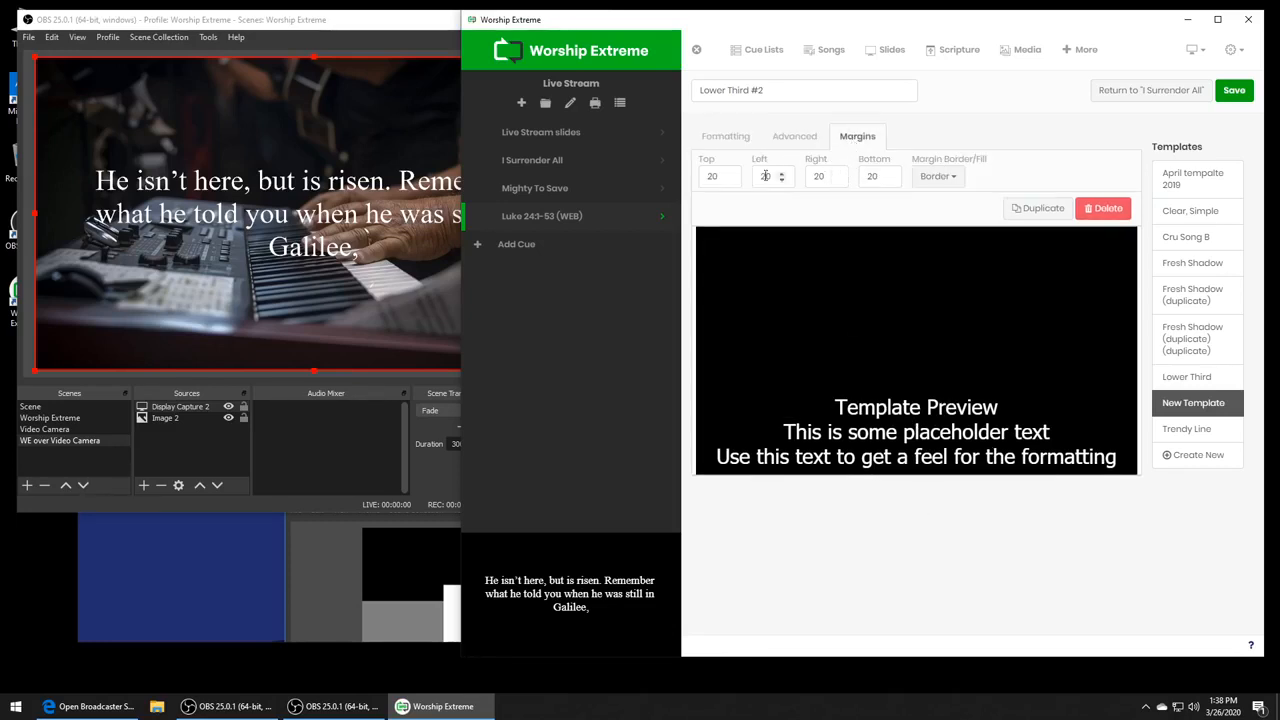
pyautogui.click(888, 174)
pyautogui.click(888, 174)
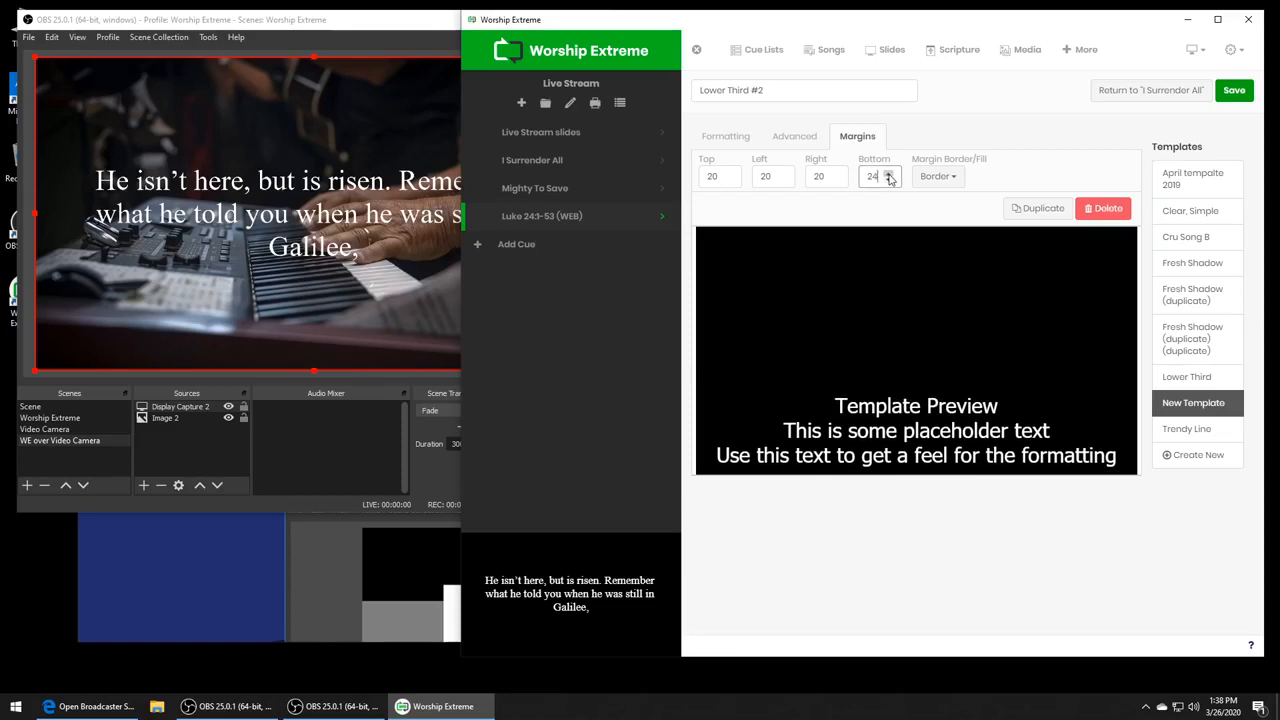
pyautogui.click(888, 174)
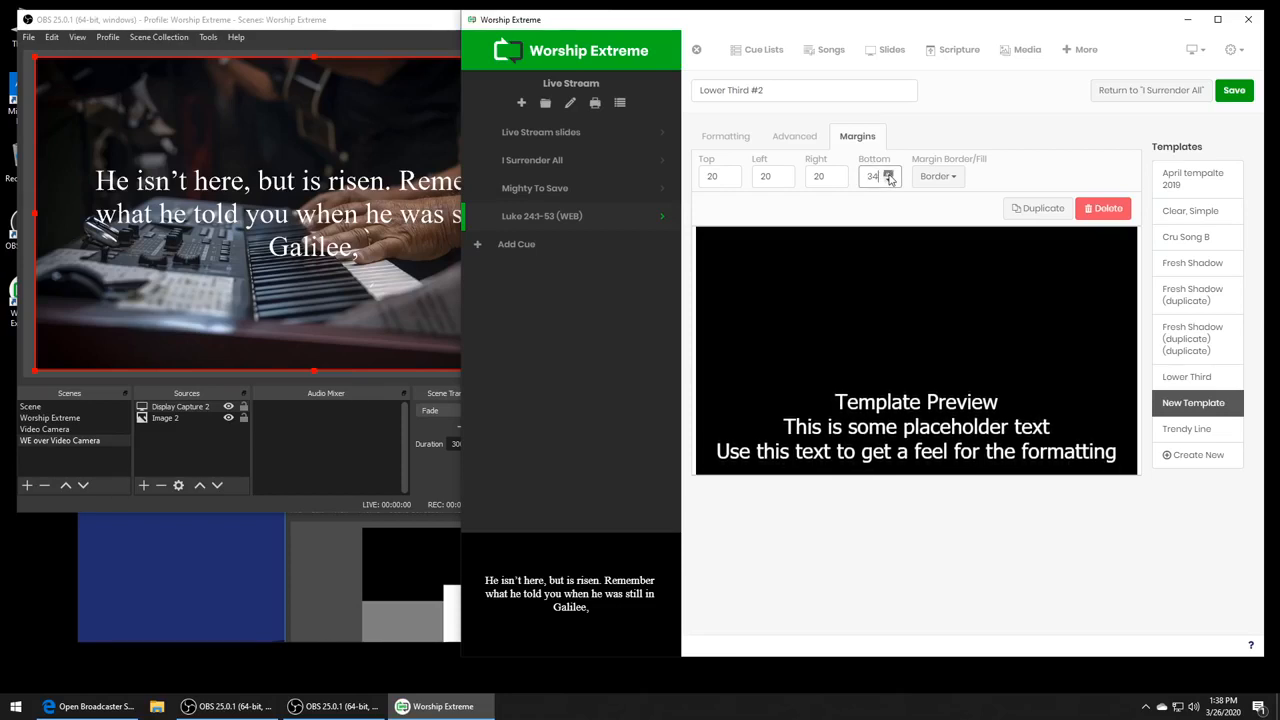
pyautogui.click(888, 174)
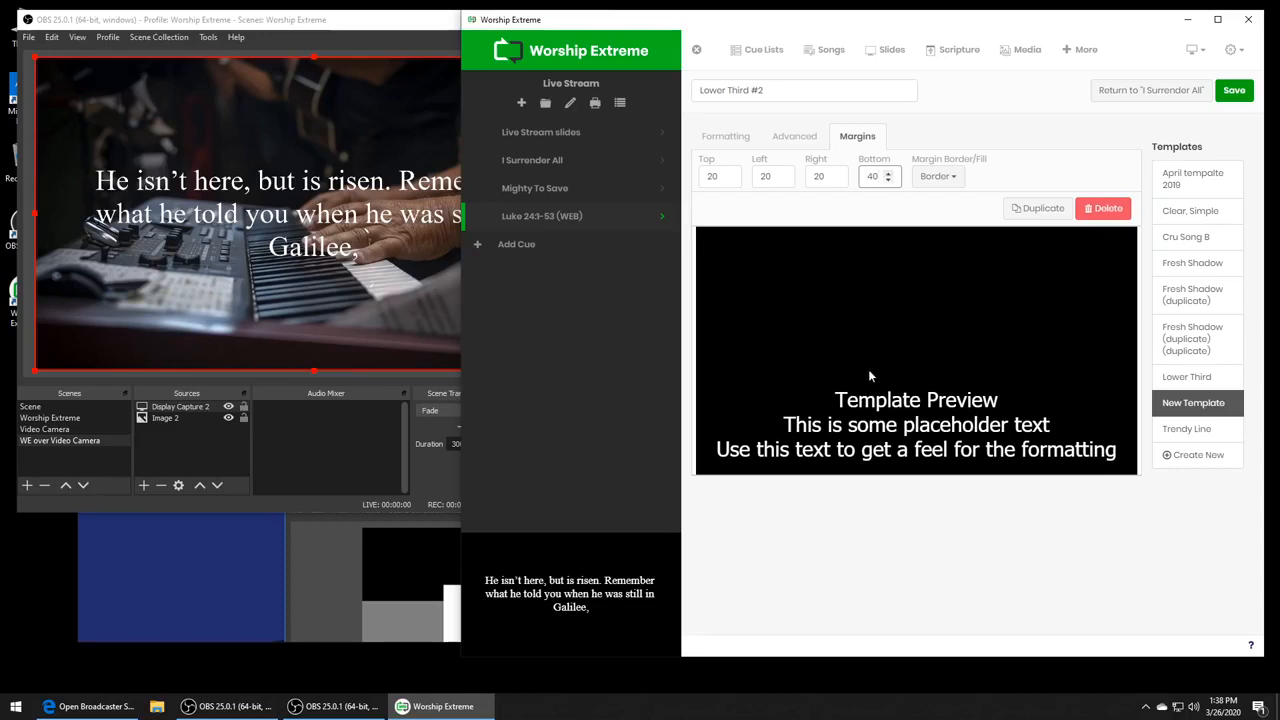
# - Look over the template's text shadow and outline settings, and save the Lower Third #2 template
pyautogui.click(746, 136)
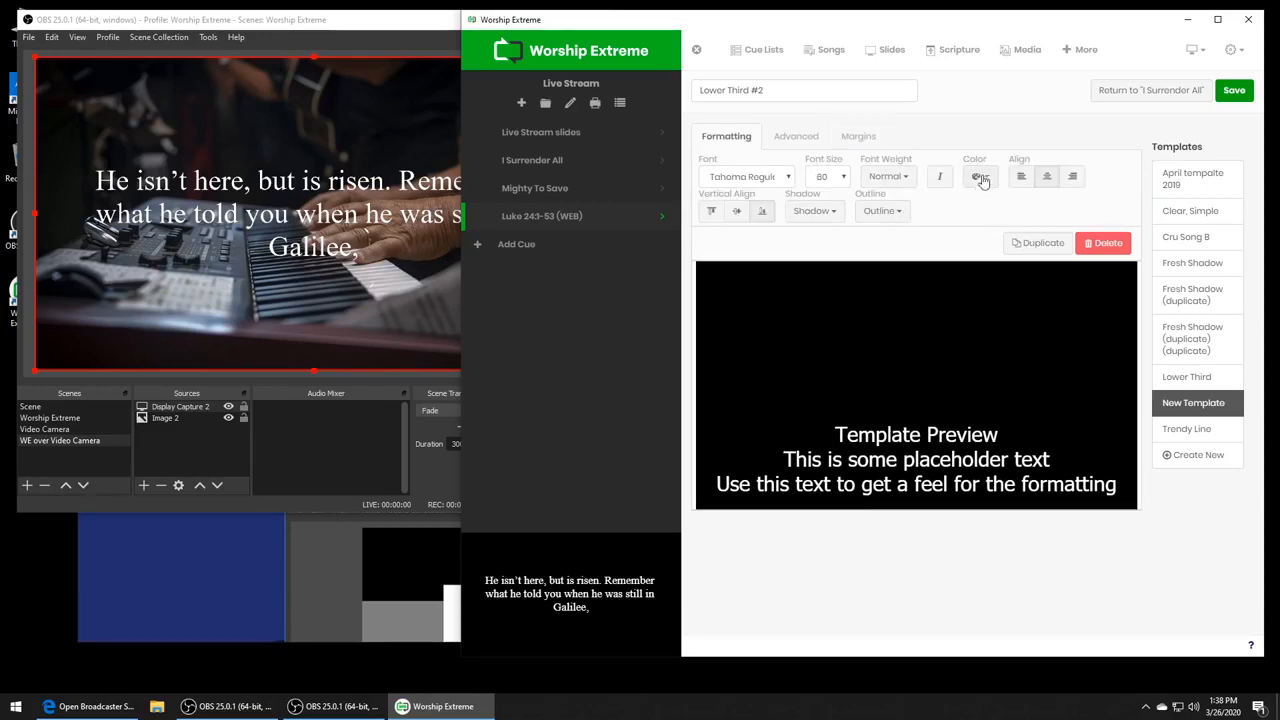
pyautogui.click(810, 214)
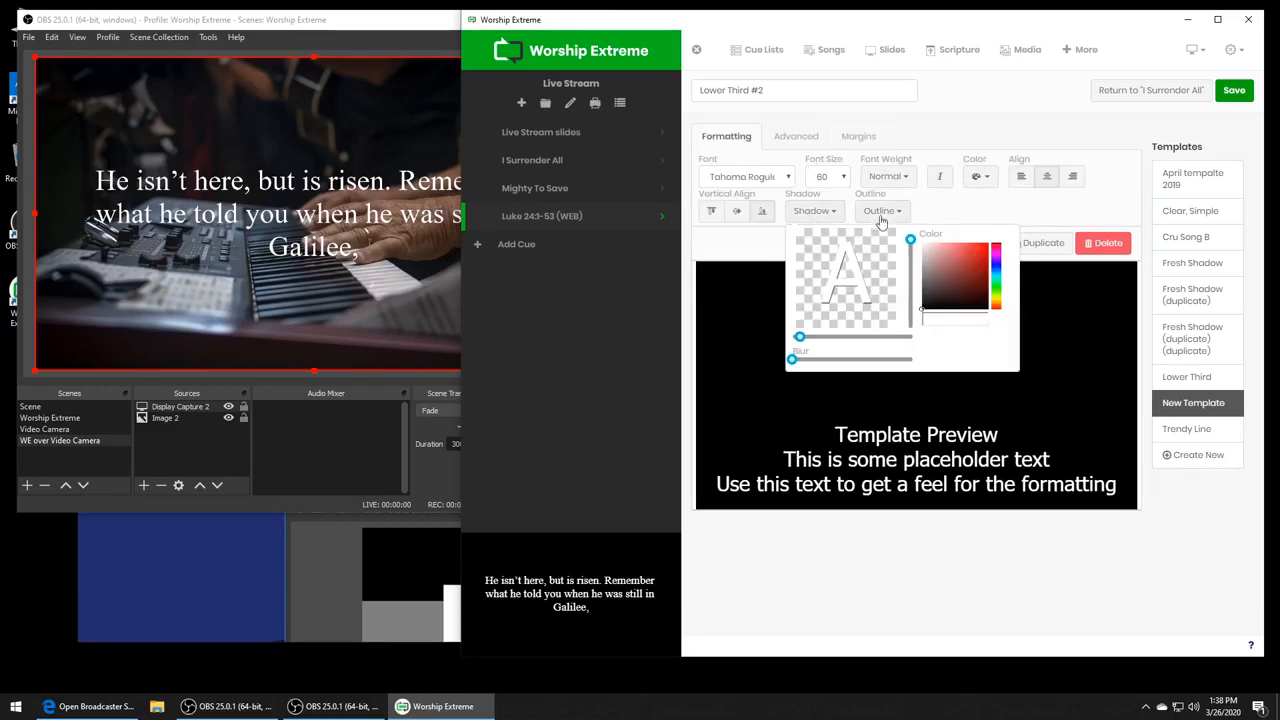
pyautogui.click(882, 214)
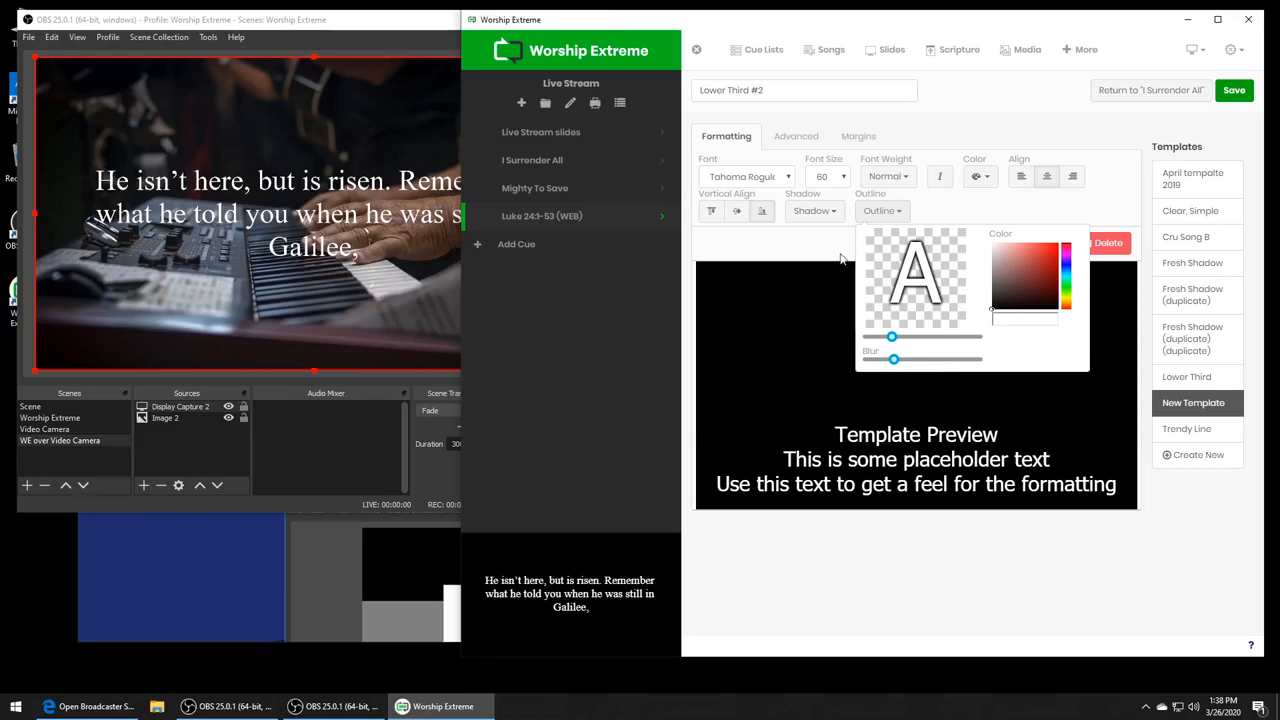
pyautogui.click(808, 212)
pyautogui.click(1018, 218)
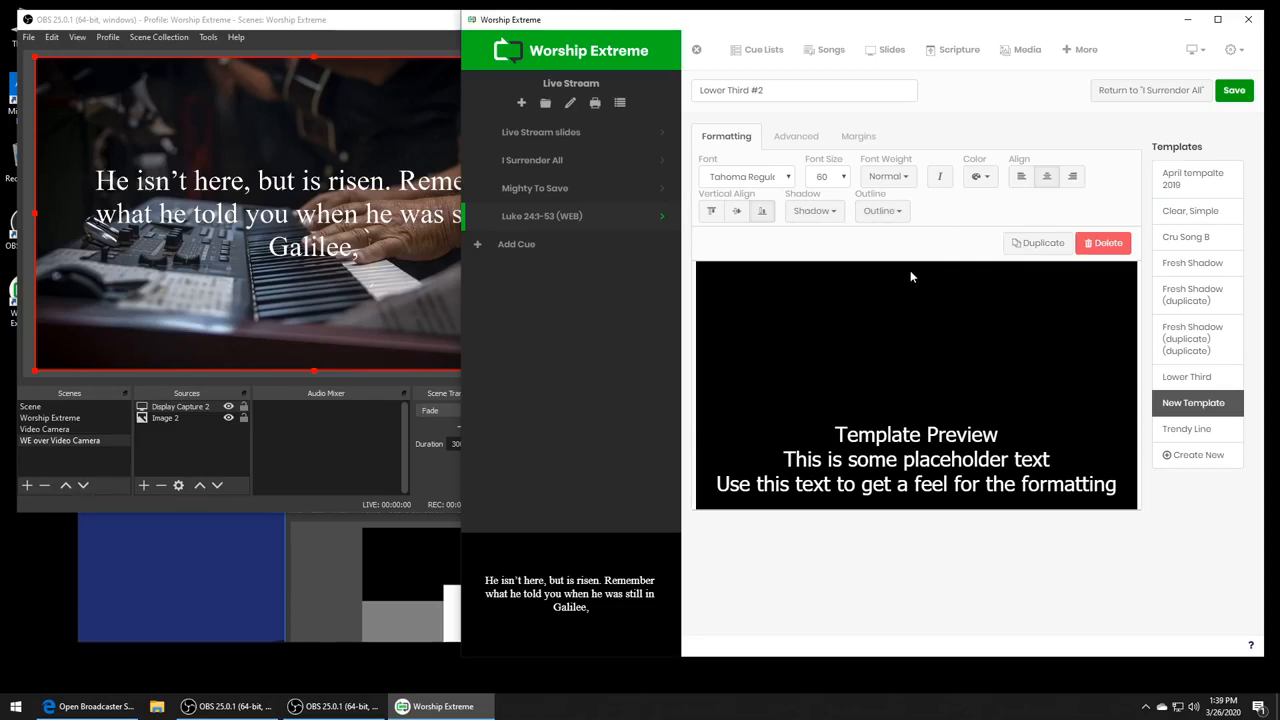
pyautogui.click(1233, 91)
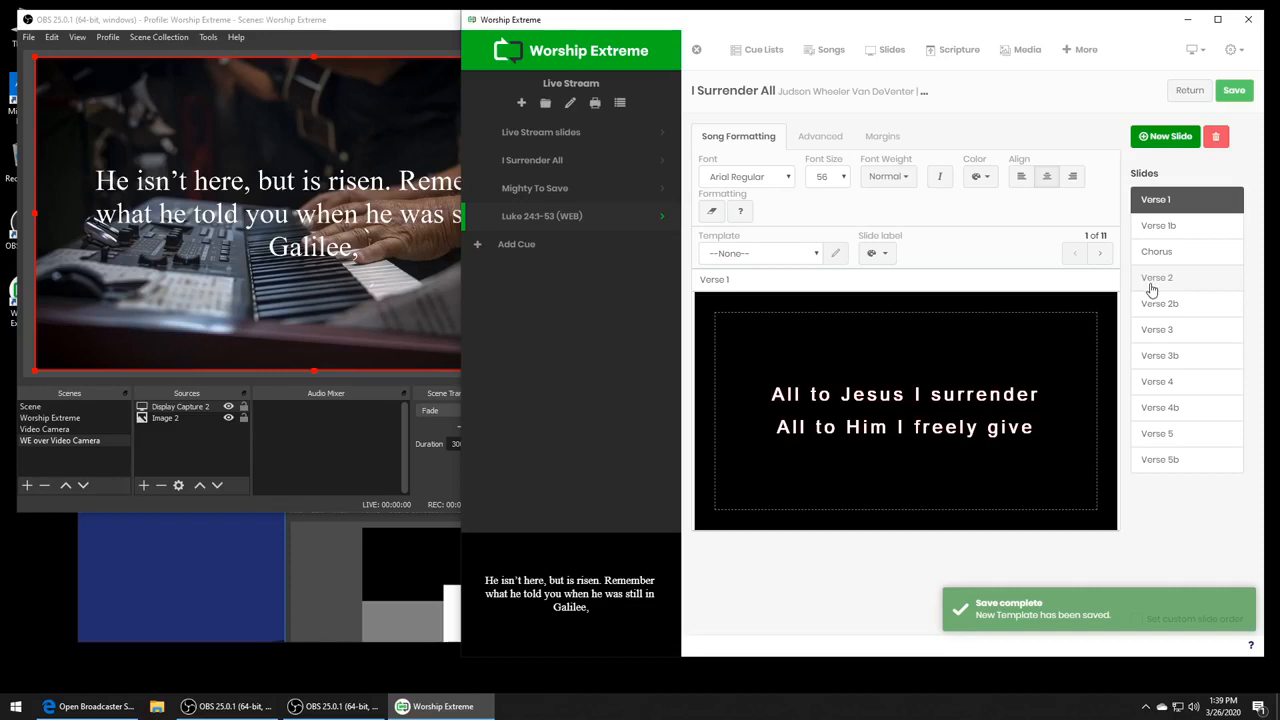
# - Open the I Surrender All song from its cue for editing and apply the Lower Third #2 template
pyautogui.click(562, 165)
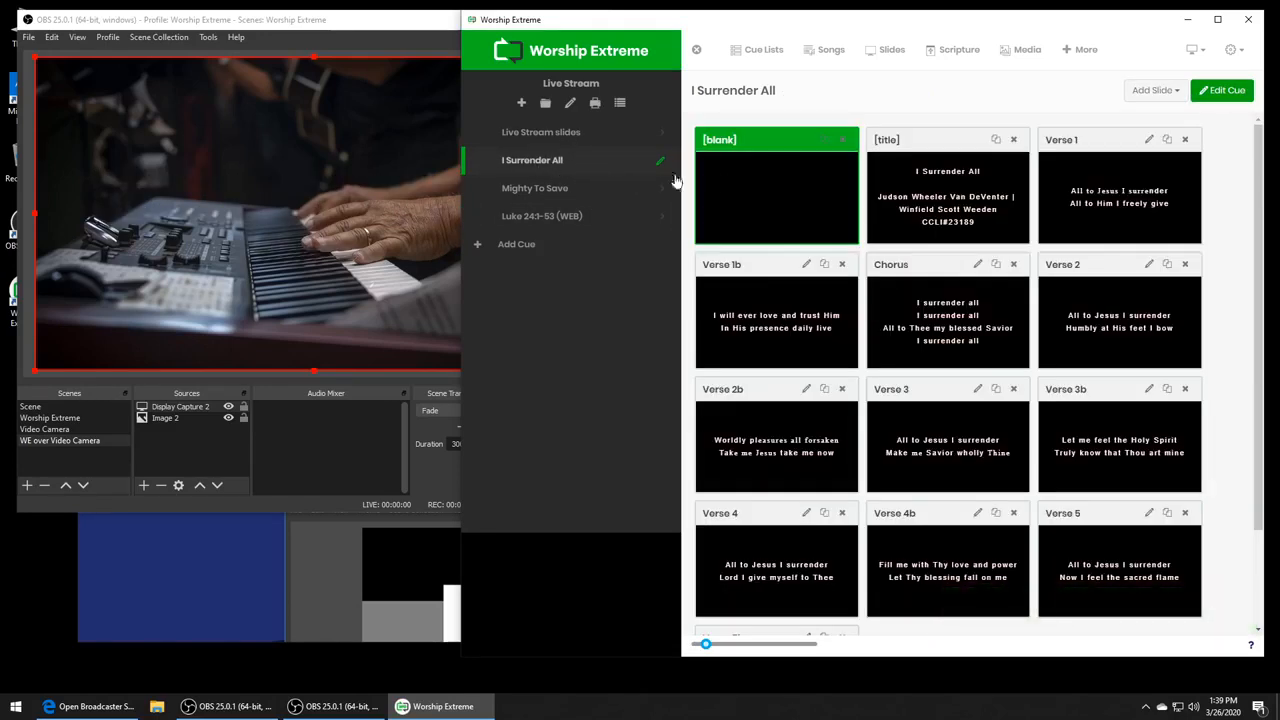
pyautogui.rightClick(569, 170)
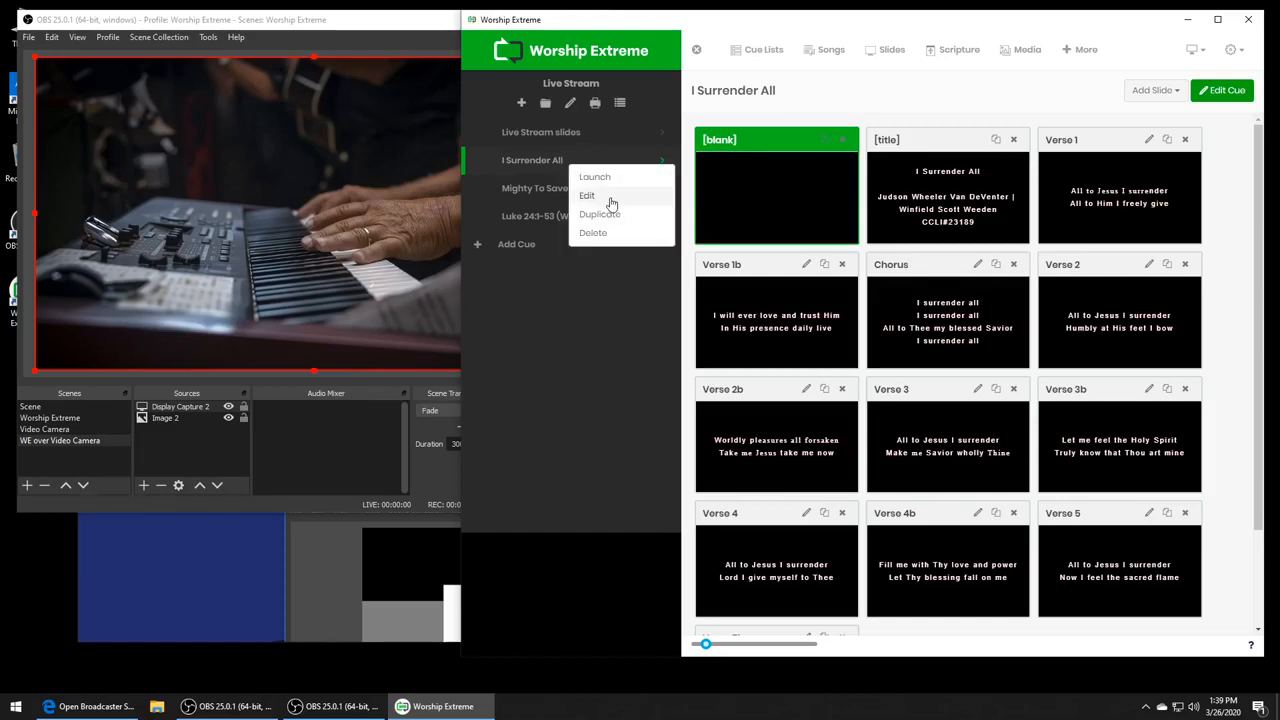
pyautogui.click(609, 200)
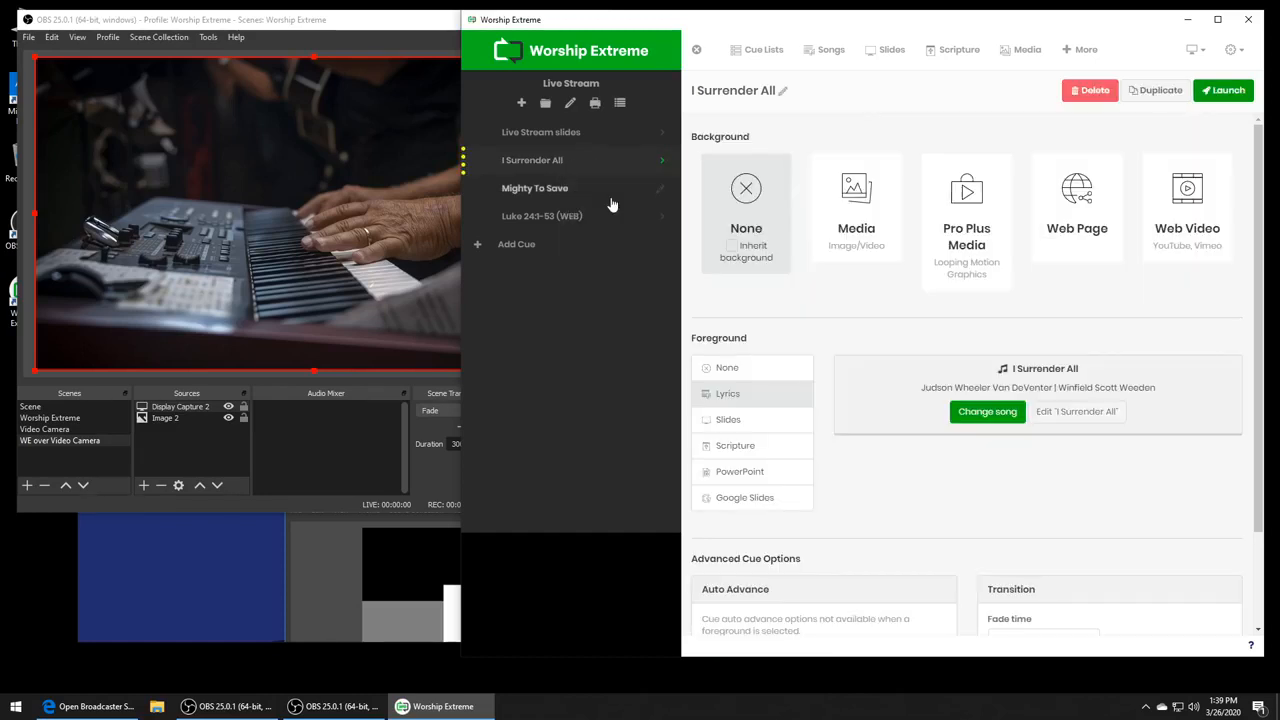
pyautogui.click(1076, 412)
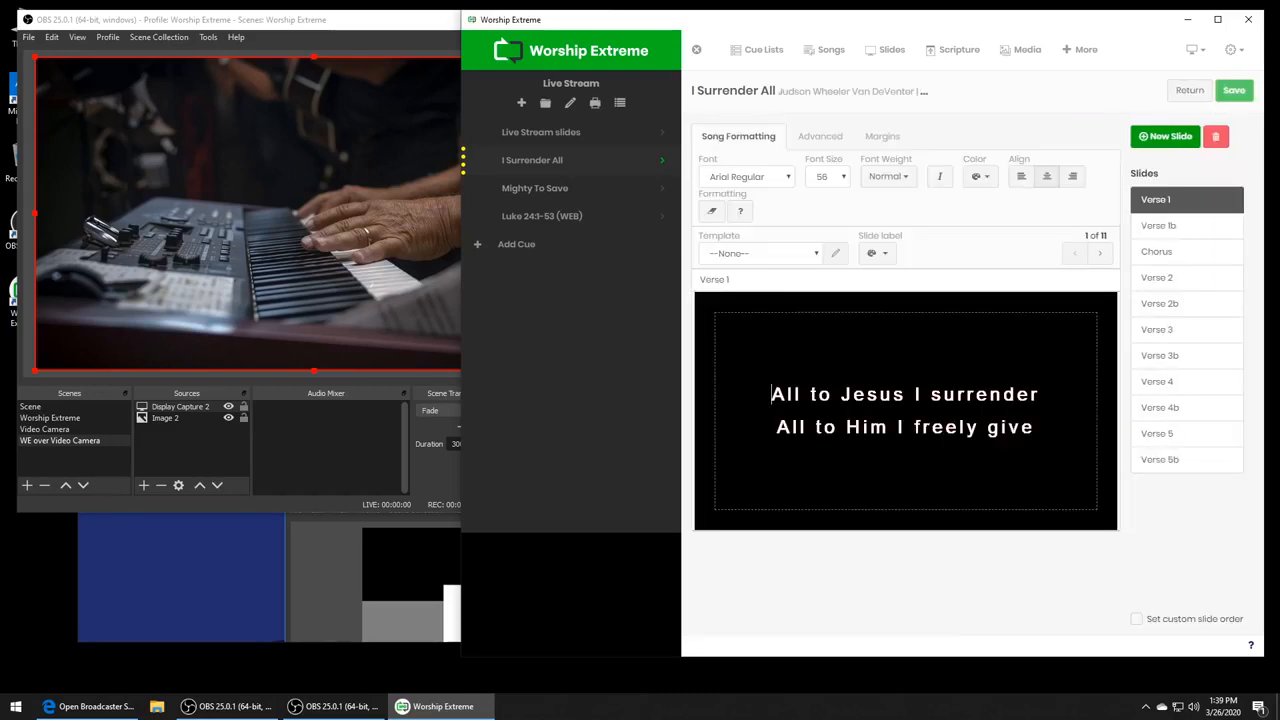
pyautogui.click(760, 253)
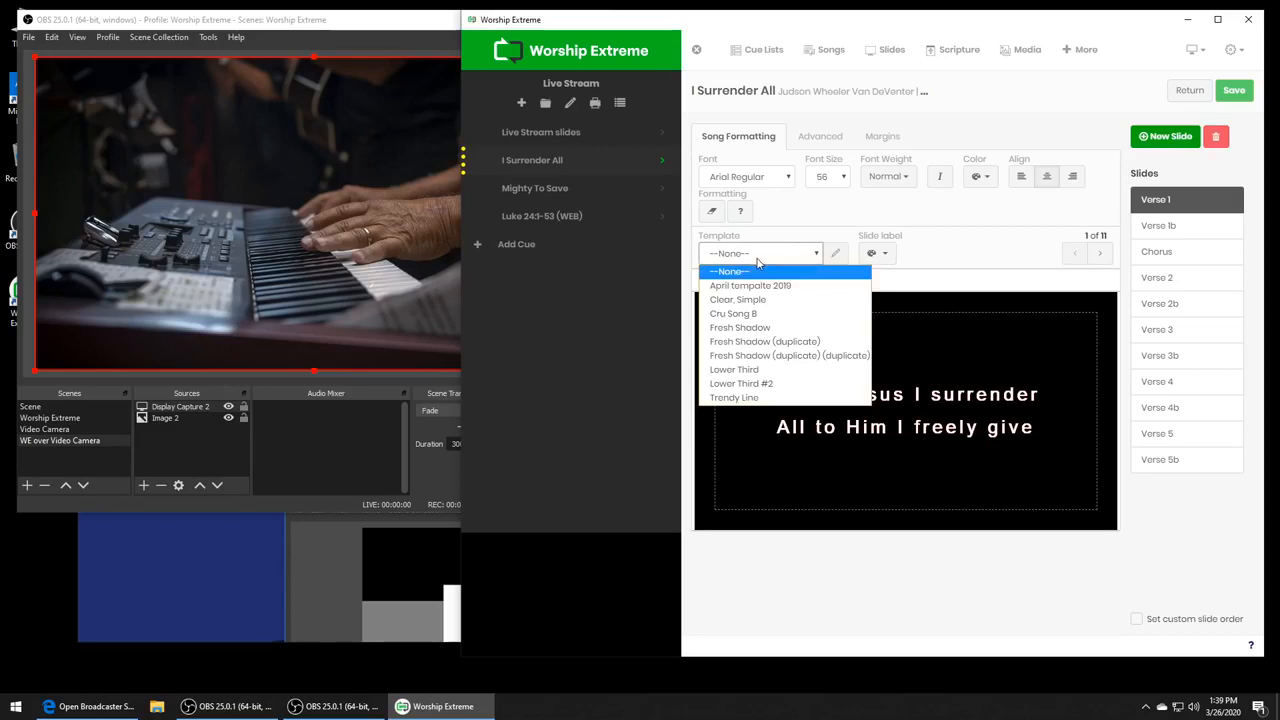
pyautogui.click(801, 384)
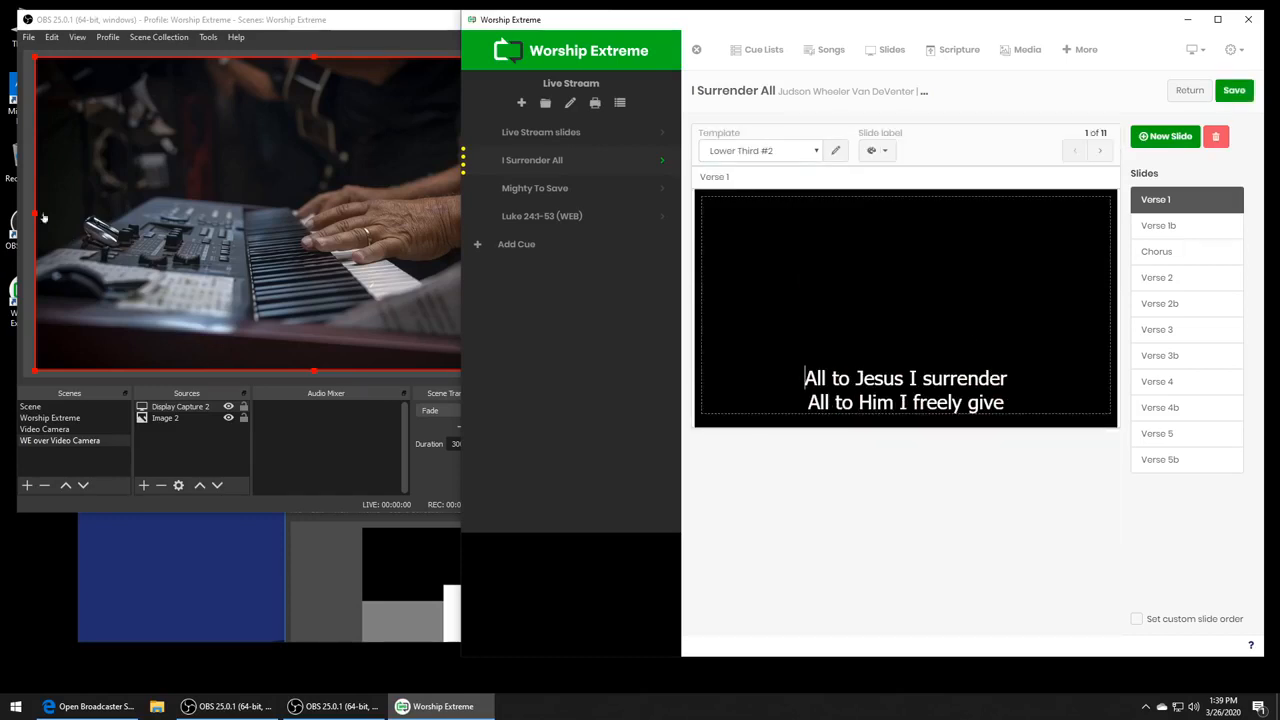
# - Check the Verse 1b, Verse 2, Verse 2b and Verse 3b slides in the new template and save the song
pyautogui.click(1218, 236)
pyautogui.click(1192, 278)
pyautogui.click(1180, 310)
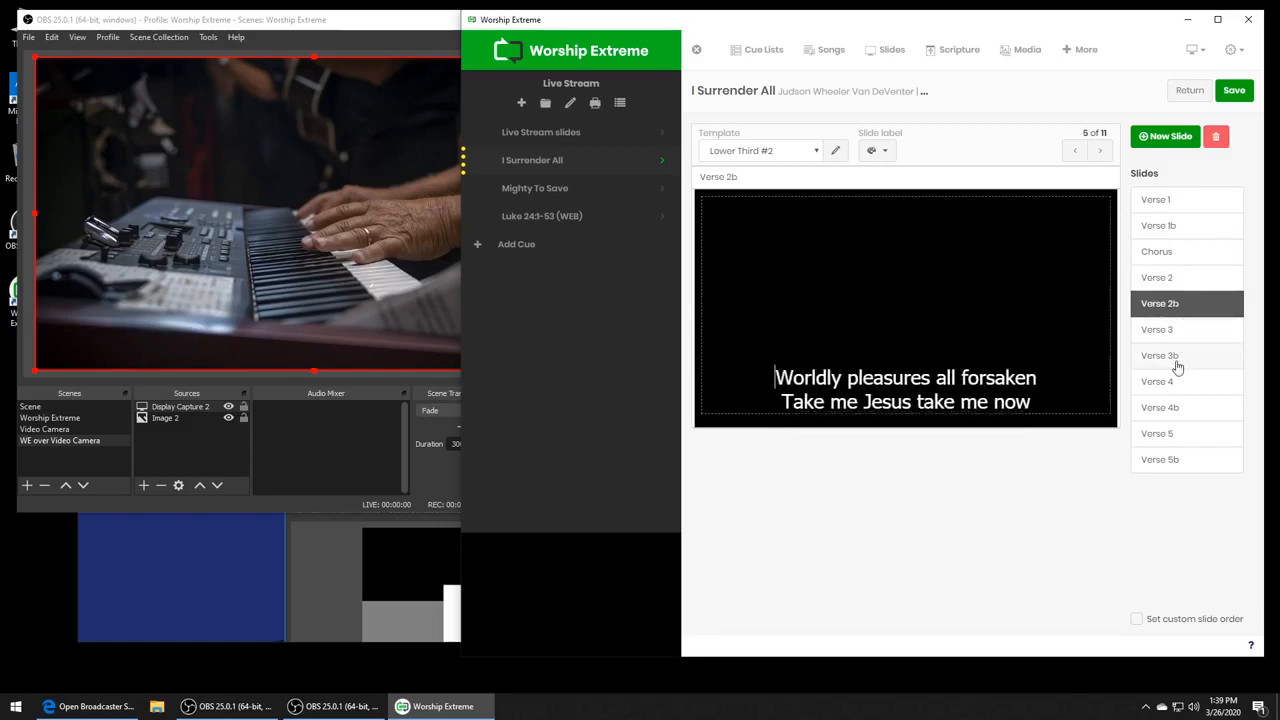
pyautogui.click(1178, 358)
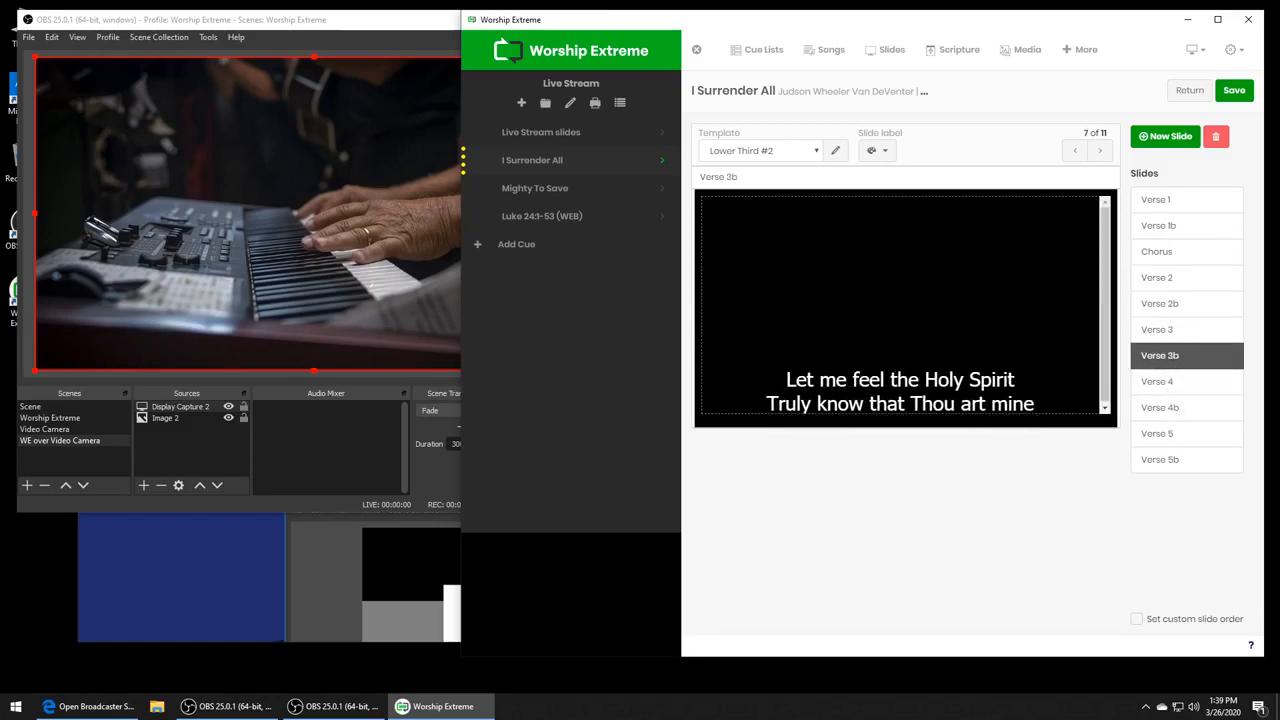
pyautogui.click(1232, 92)
# - Edit the Mighty To Save song from its cue, apply the Lower Third #2 template and save it
pyautogui.click(535, 189)
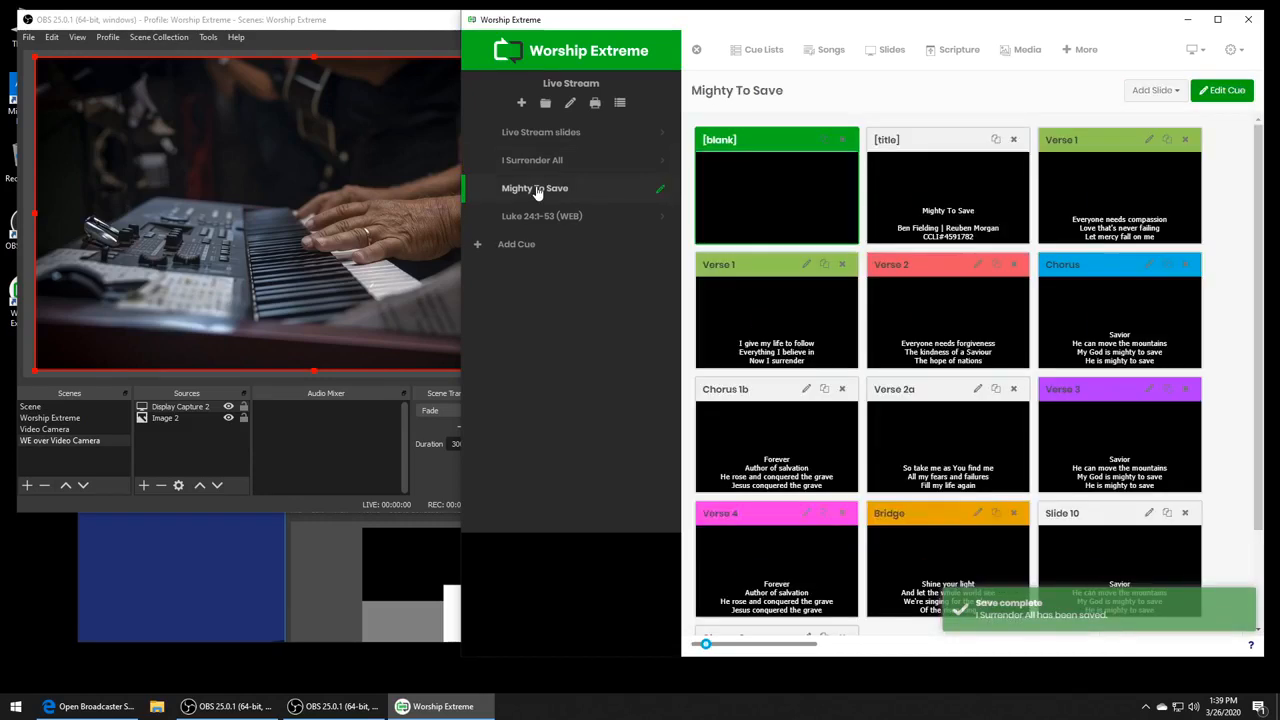
pyautogui.rightClick(537, 192)
pyautogui.click(553, 226)
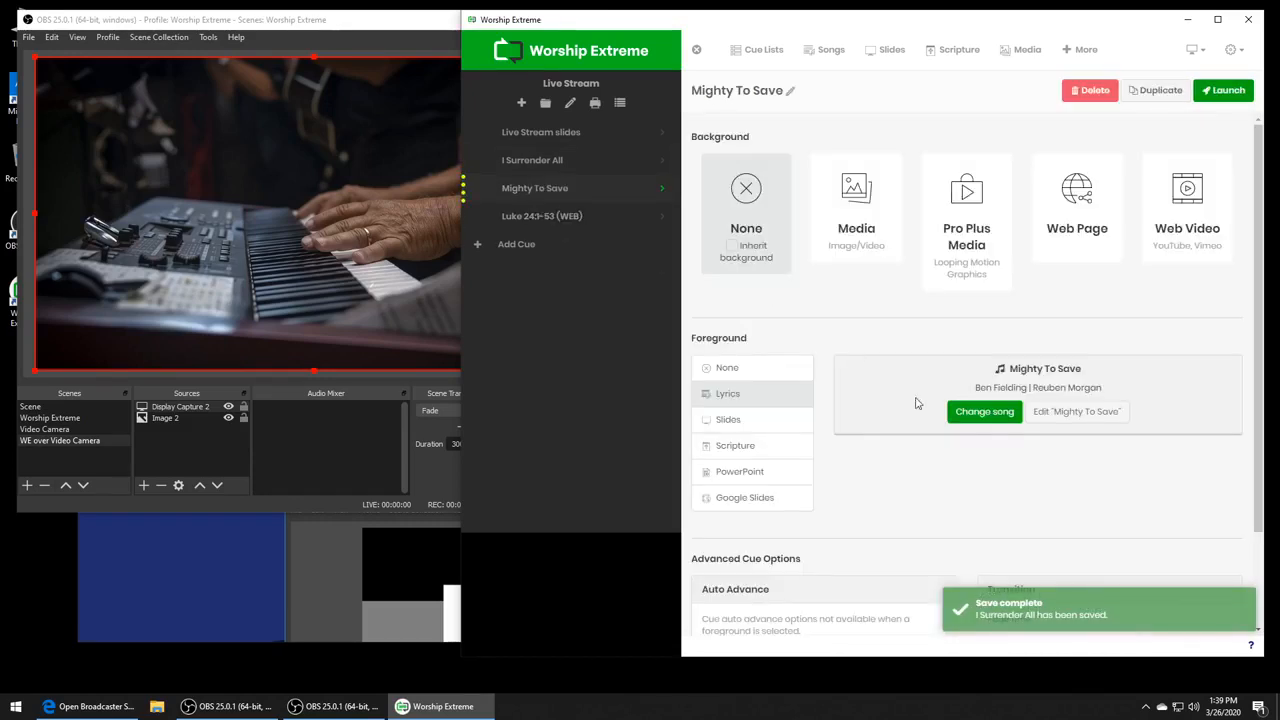
pyautogui.click(1075, 418)
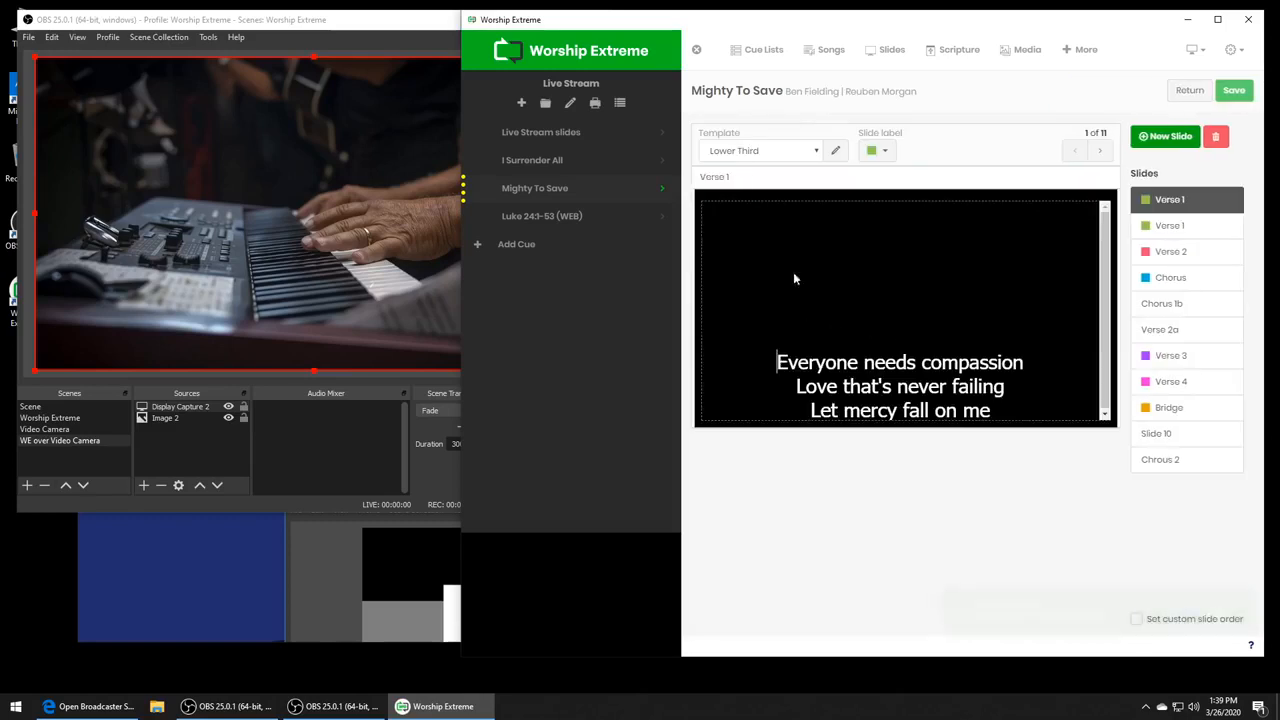
pyautogui.click(770, 158)
pyautogui.click(770, 283)
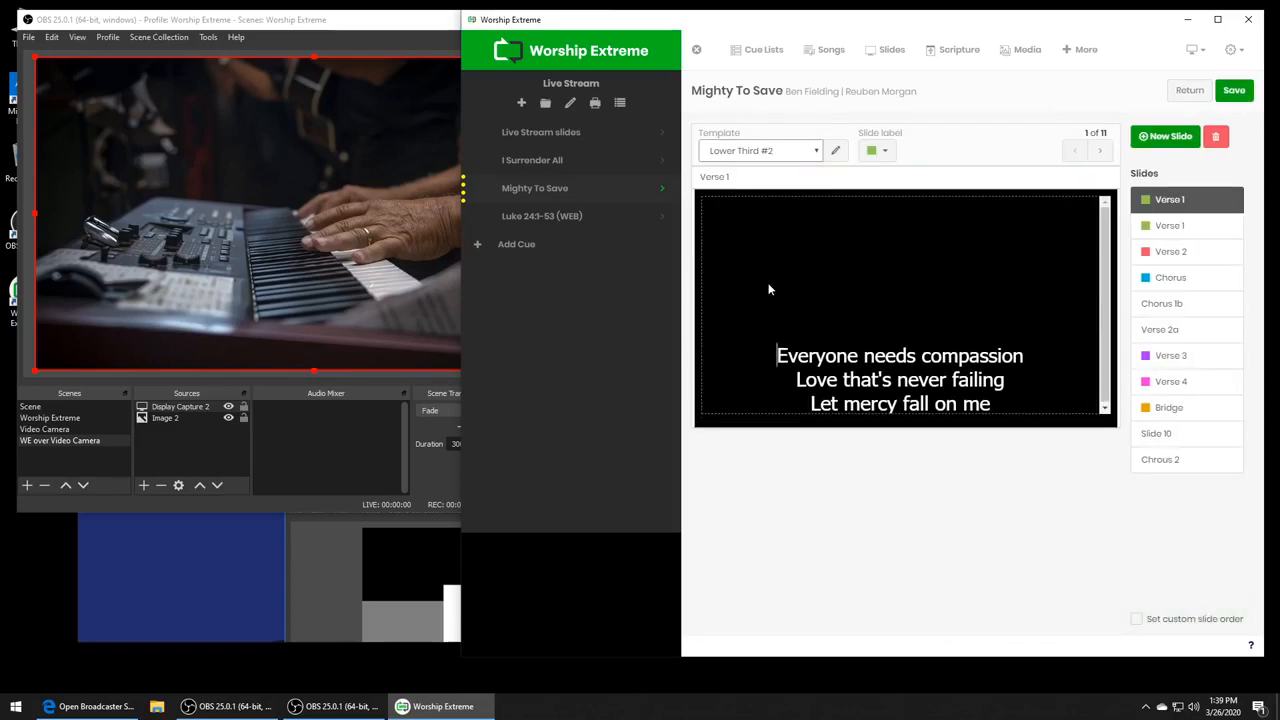
pyautogui.click(1234, 90)
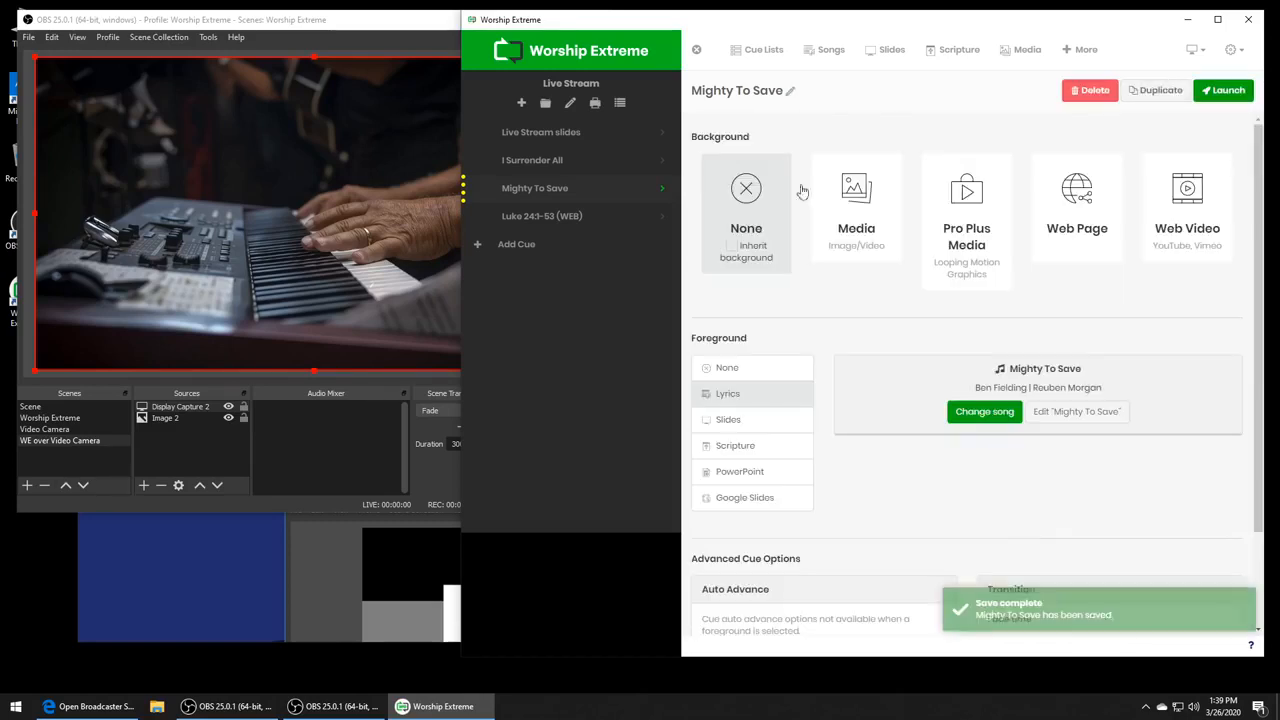
# - Edit the Luke 24:1-53 (WEB) cue and set its scripture template to Lower Third #2
pyautogui.rightClick(568, 222)
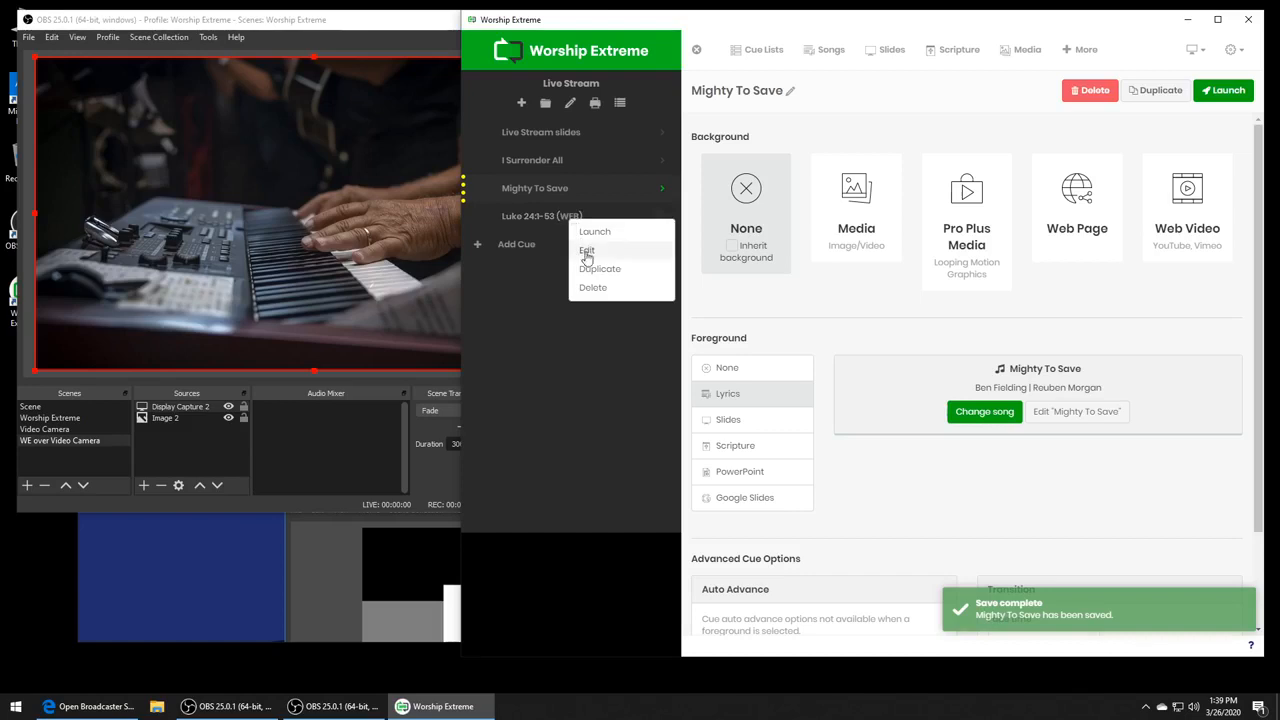
pyautogui.click(586, 251)
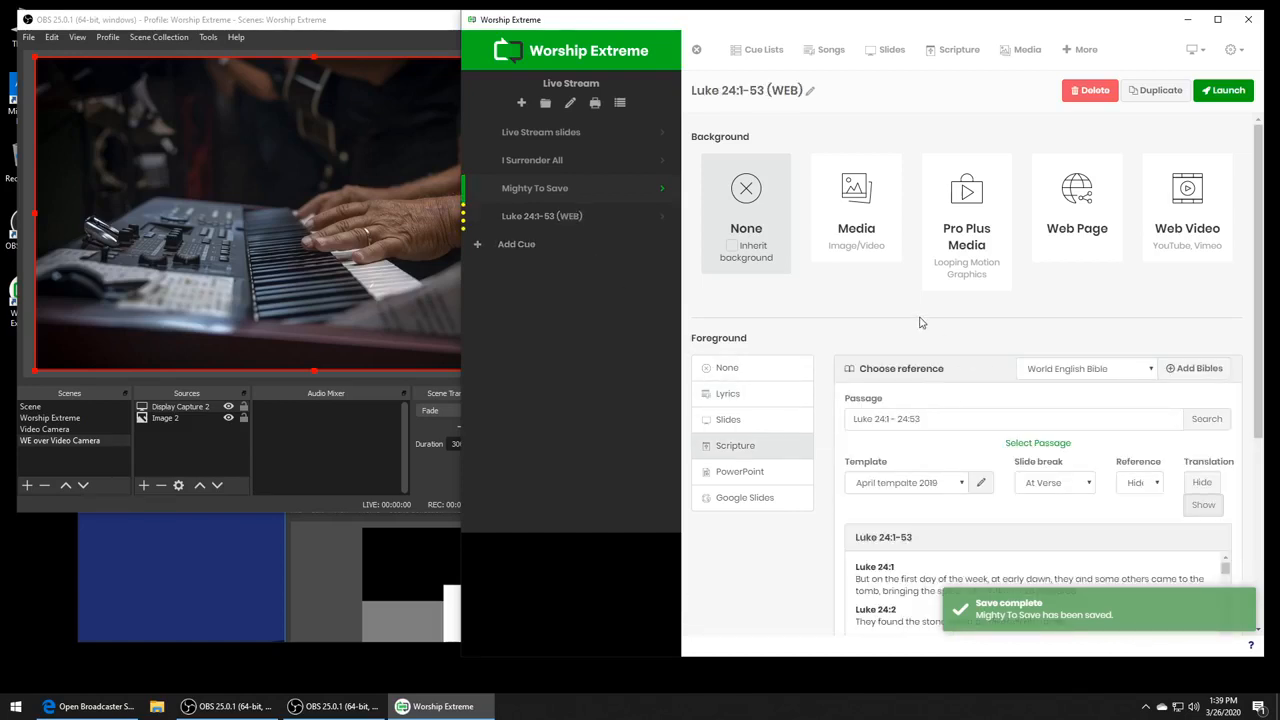
pyautogui.click(918, 484)
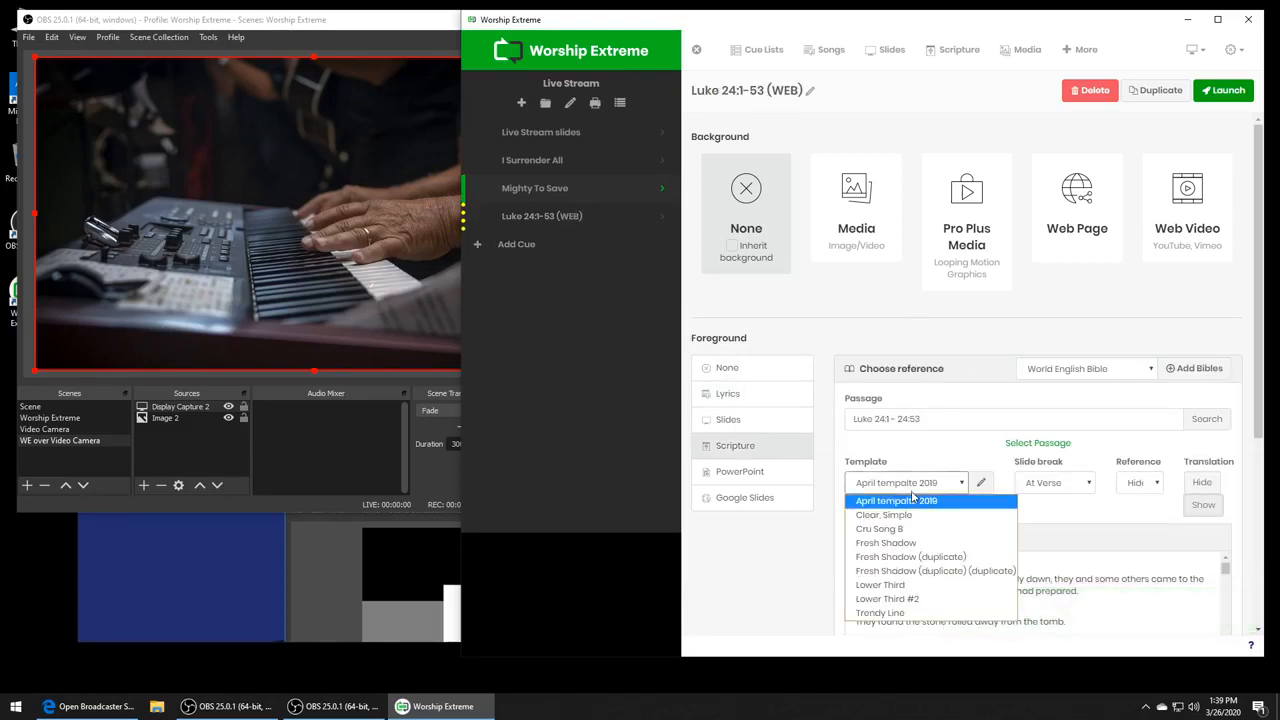
pyautogui.click(935, 599)
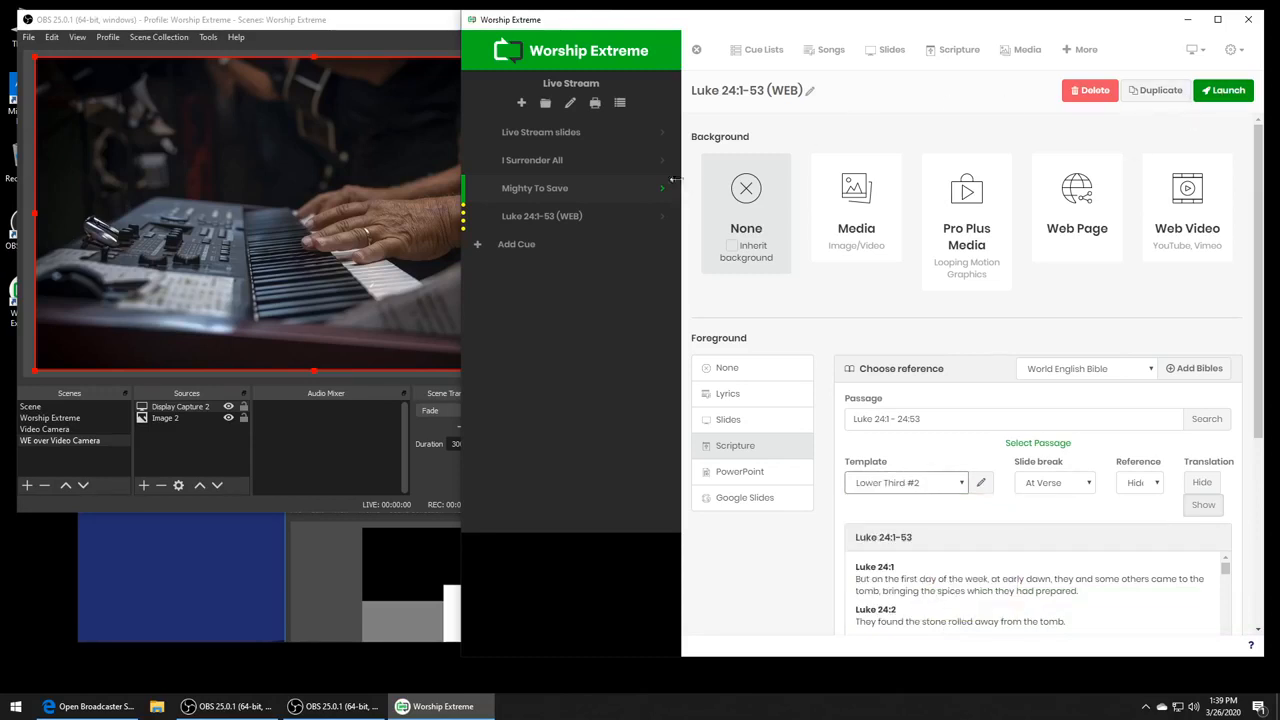
# - Present Verse 2 and Verse 3 of I Surrender All, checking the lower-third lyrics over the camera picture in OBS
pyautogui.click(557, 163)
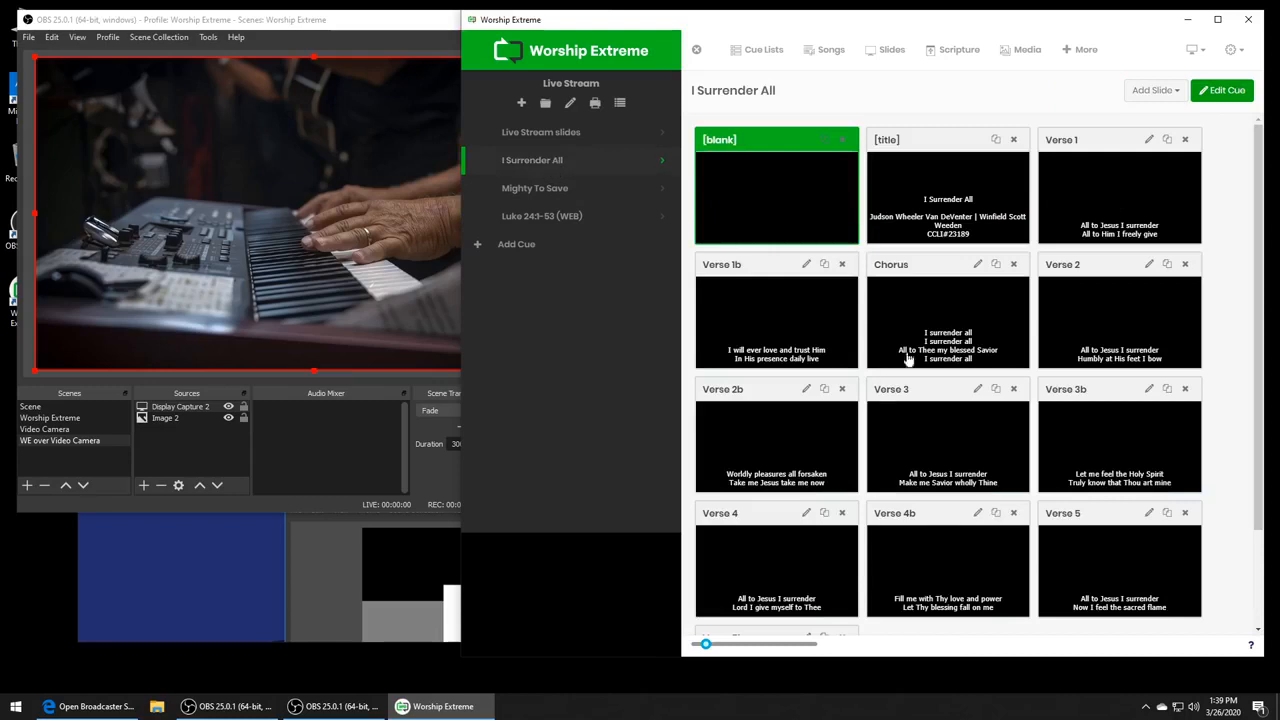
pyautogui.click(1160, 340)
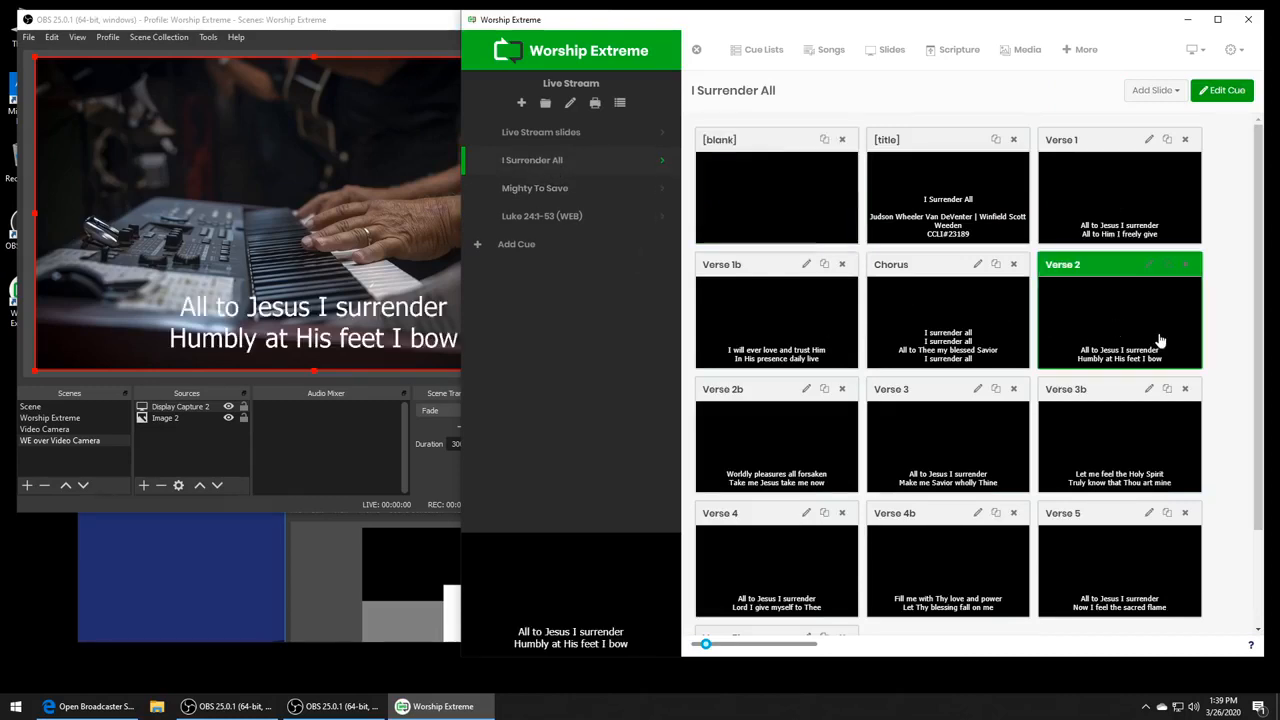
pyautogui.click(359, 30)
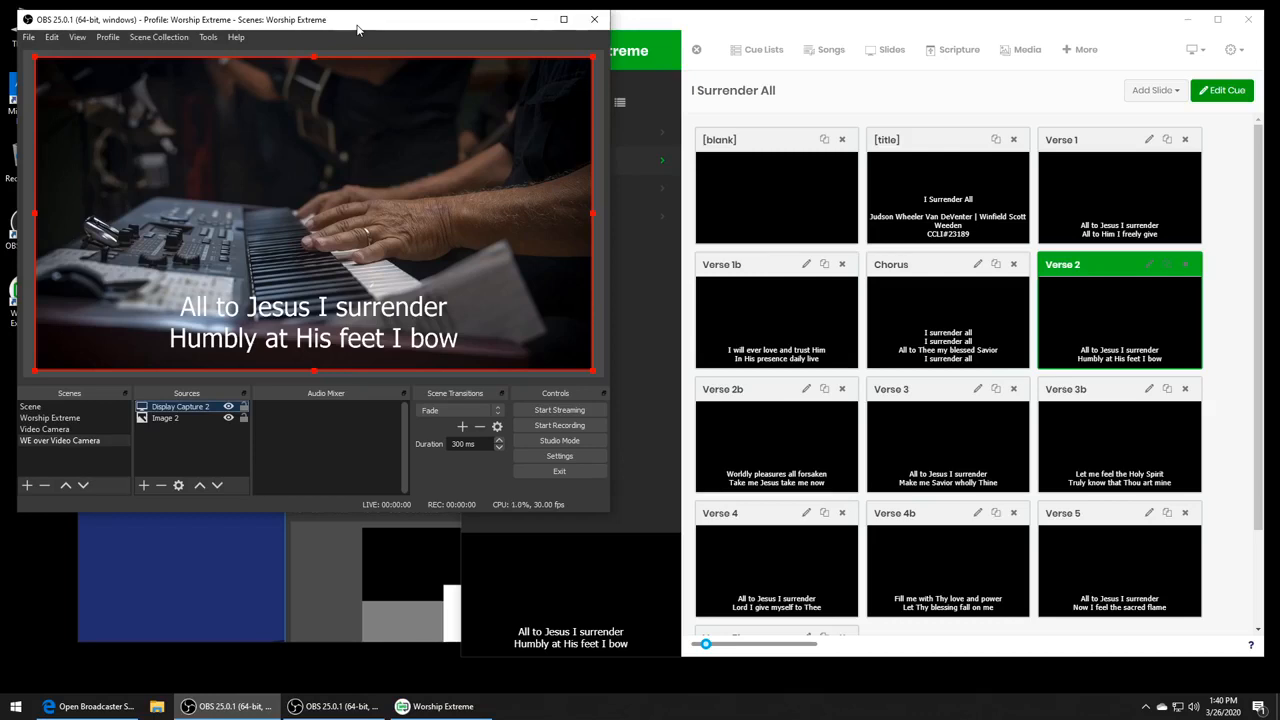
pyautogui.click(1229, 380)
pyautogui.click(993, 466)
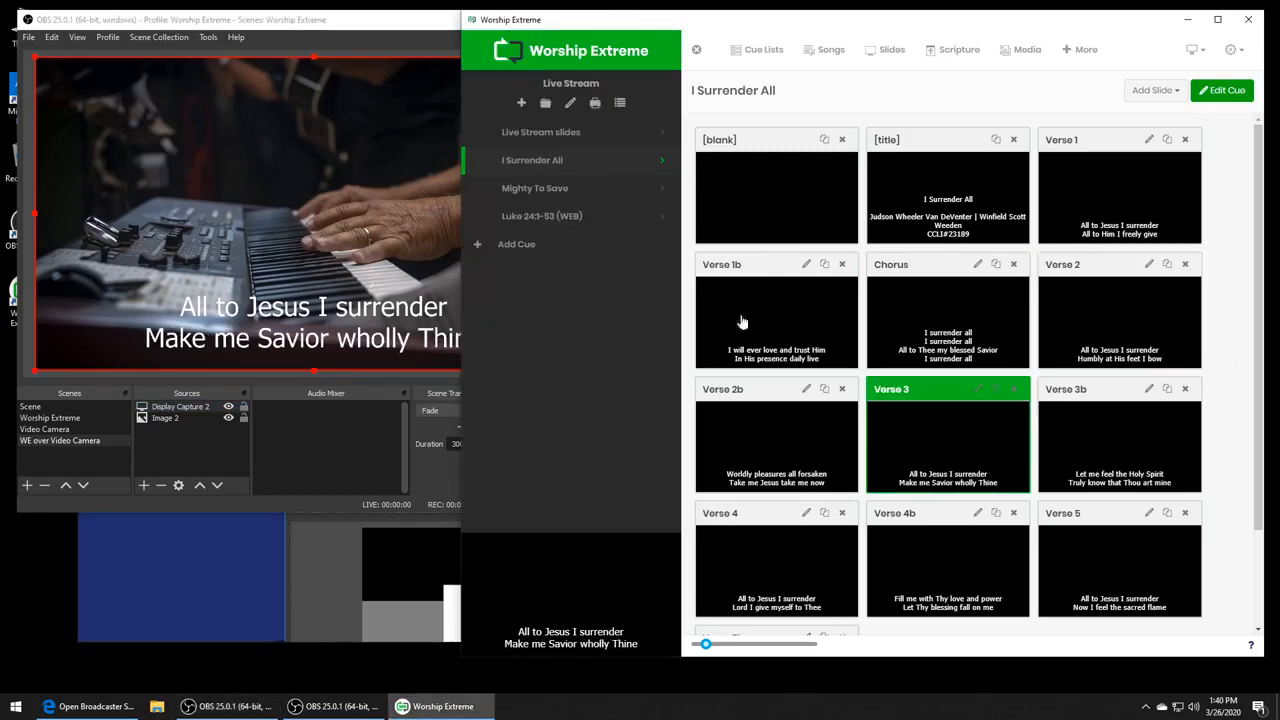
# - Present Luke 24:8 from the Luke 24:1-53 (WEB) cue and check the lower-third scripture overlay in OBS
pyautogui.click(541, 216)
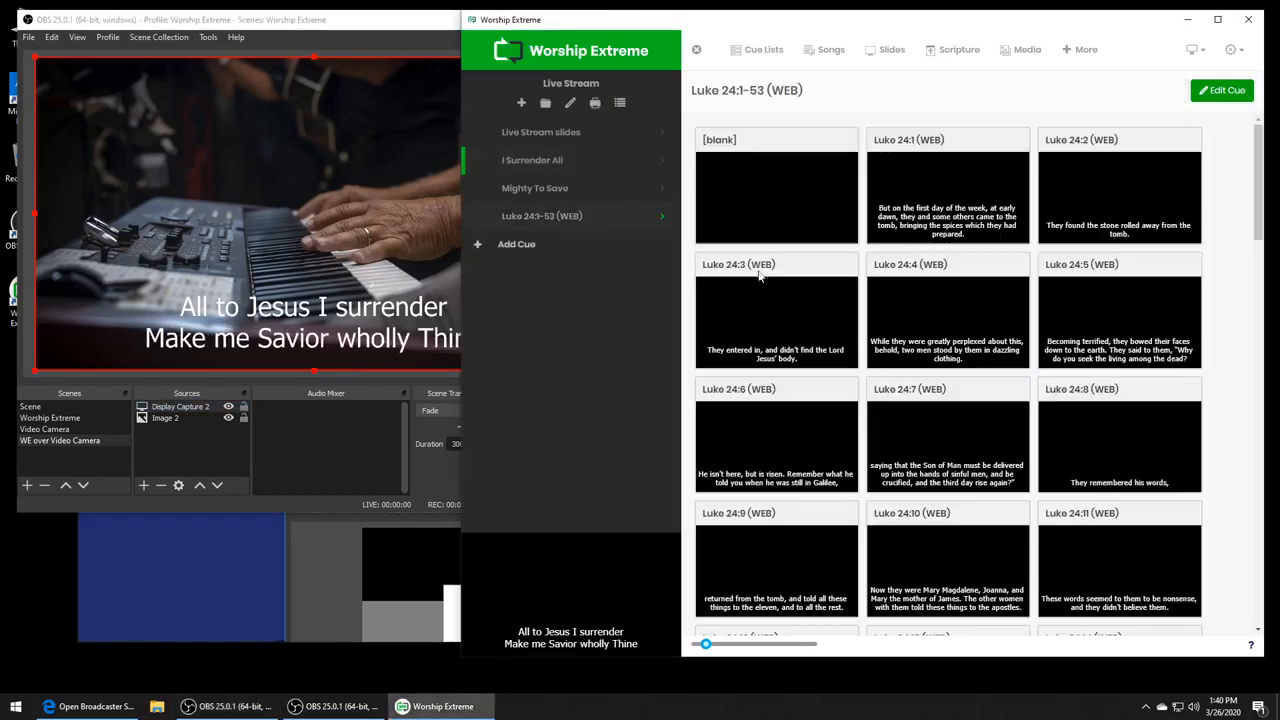
pyautogui.click(1110, 462)
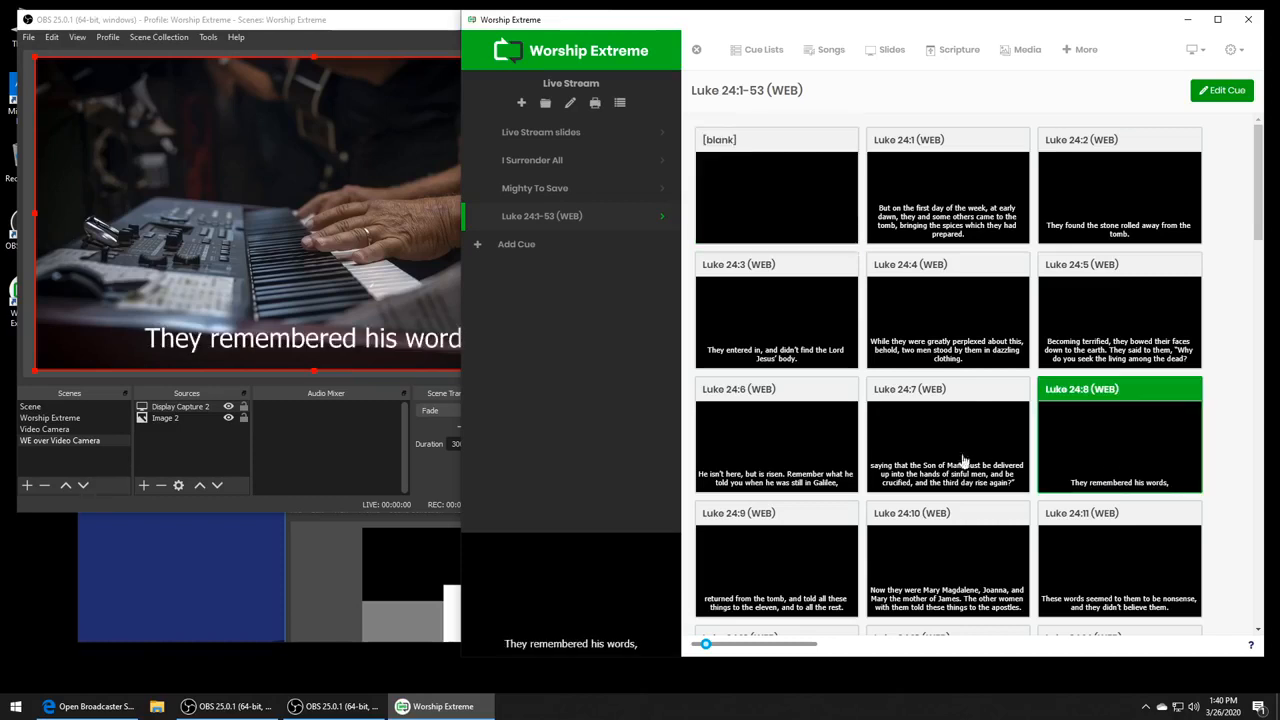
pyautogui.click(255, 12)
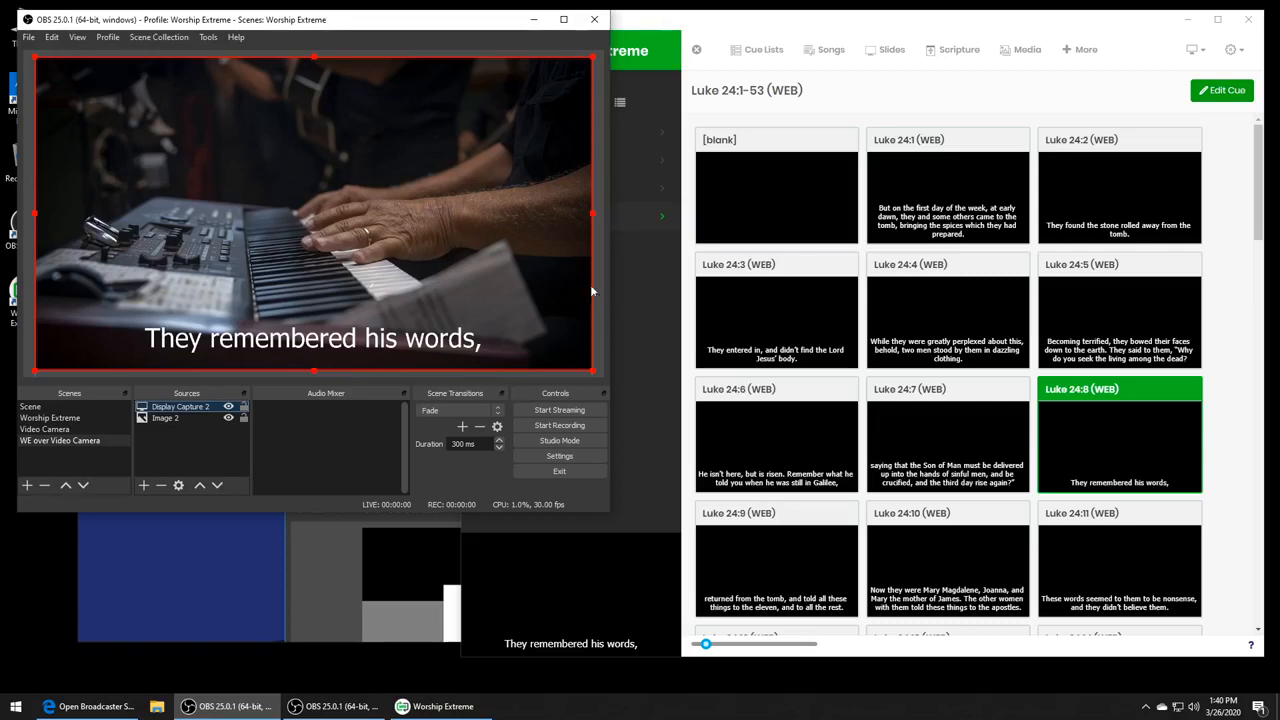
pyautogui.click(650, 306)
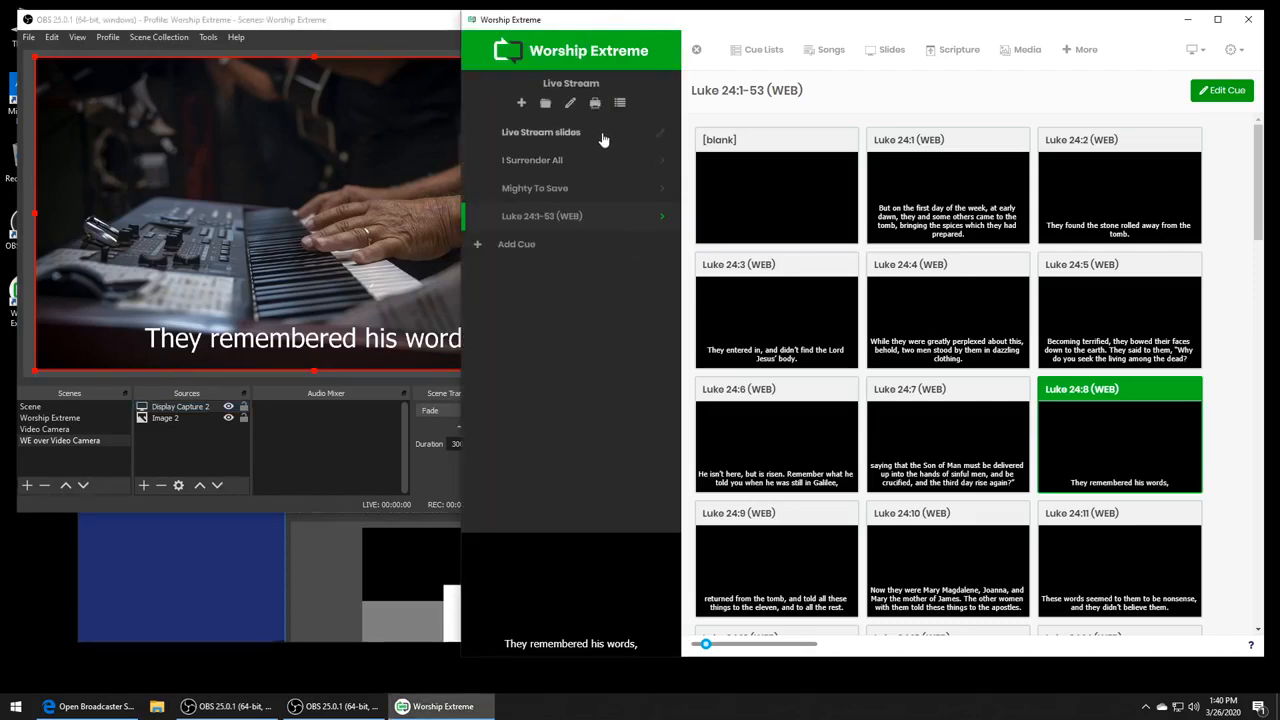
# - Switch OBS to the Worship Extreme scene and present Slide 2, followed by Slide 1, from the Live Stream slides cue
pyautogui.click(279, 20)
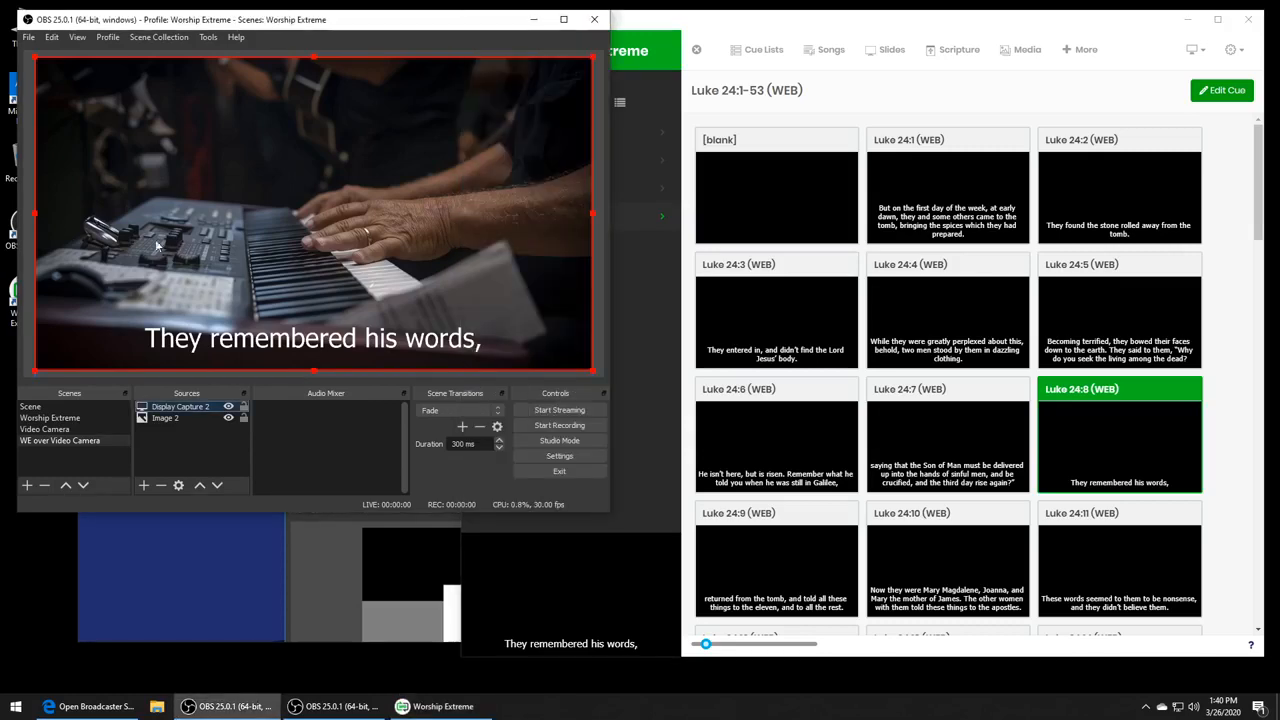
pyautogui.click(82, 418)
pyautogui.click(669, 274)
pyautogui.click(627, 147)
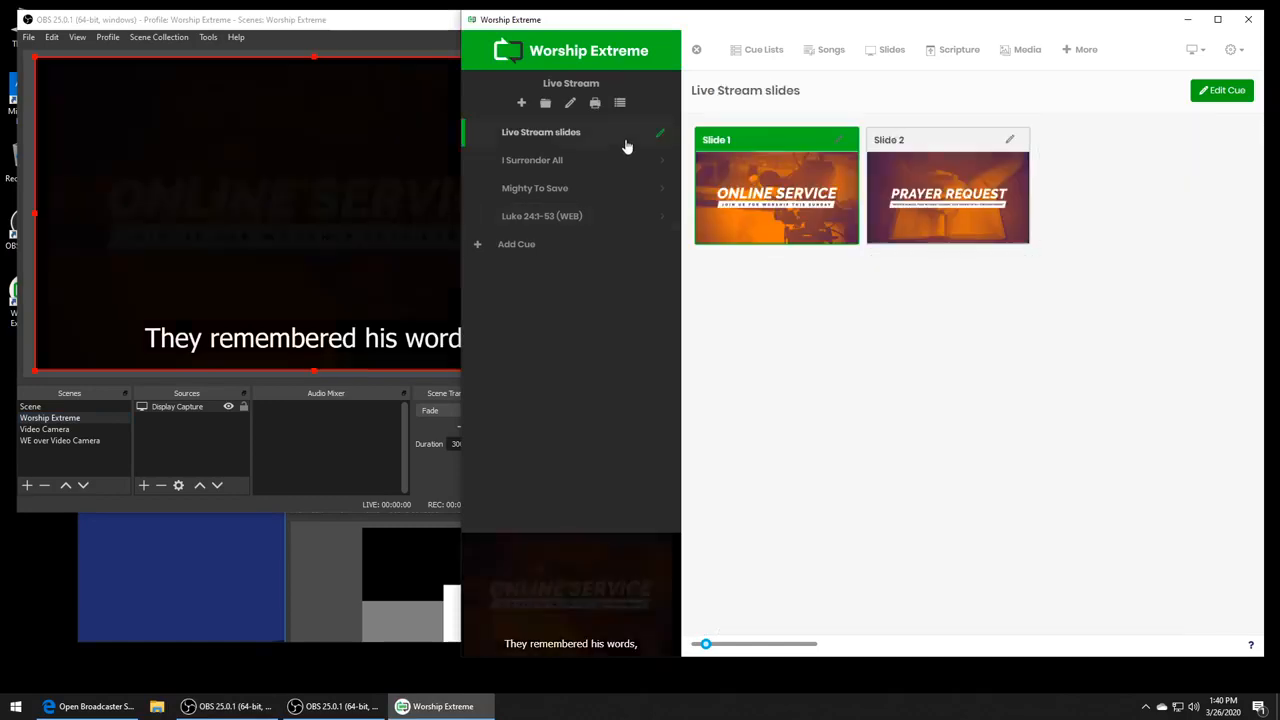
pyautogui.click(915, 200)
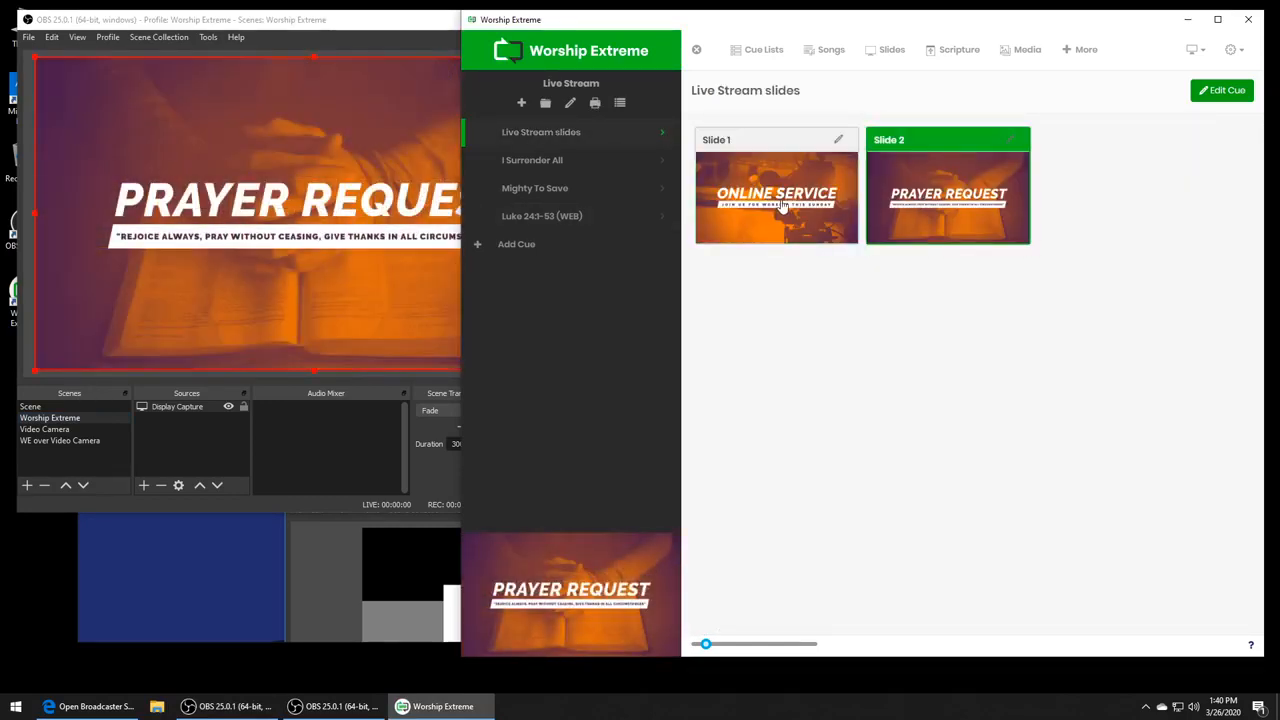
pyautogui.click(754, 172)
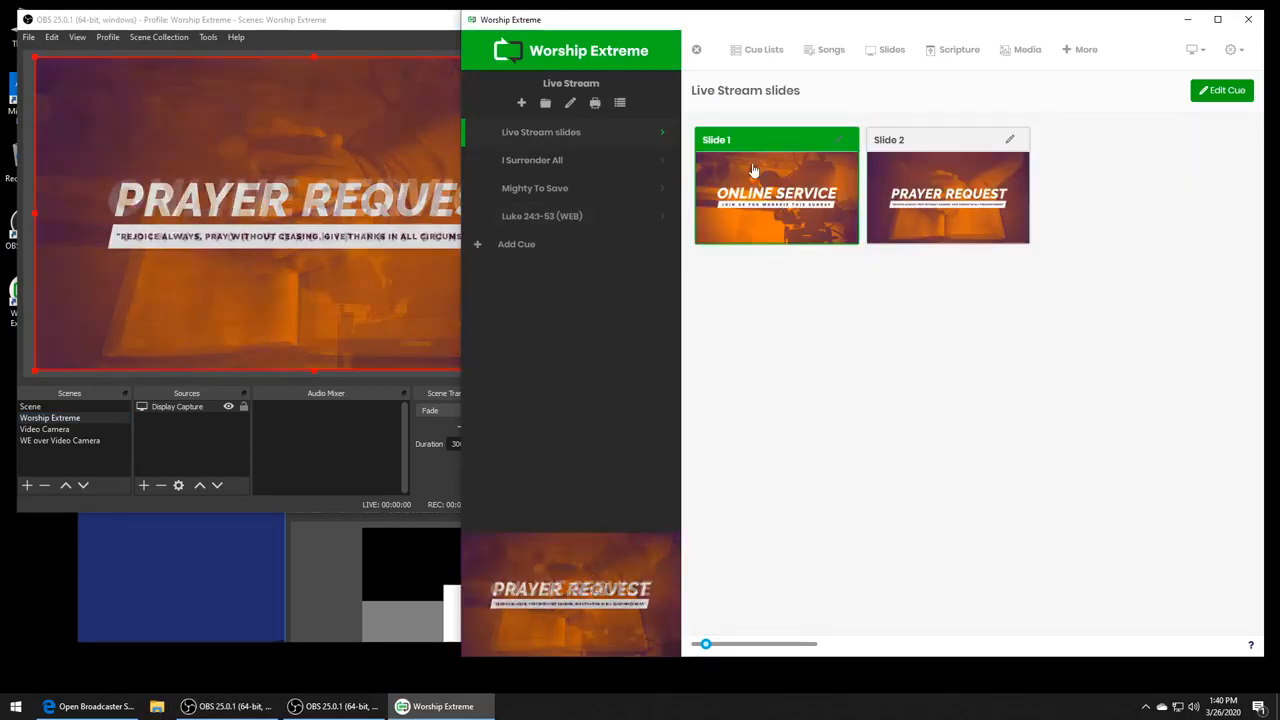
# - Switch OBS to the Video Camera scene, present Mighty To Save Verse 2, and switch OBS to the WE over Video Camera scene
pyautogui.click(110, 469)
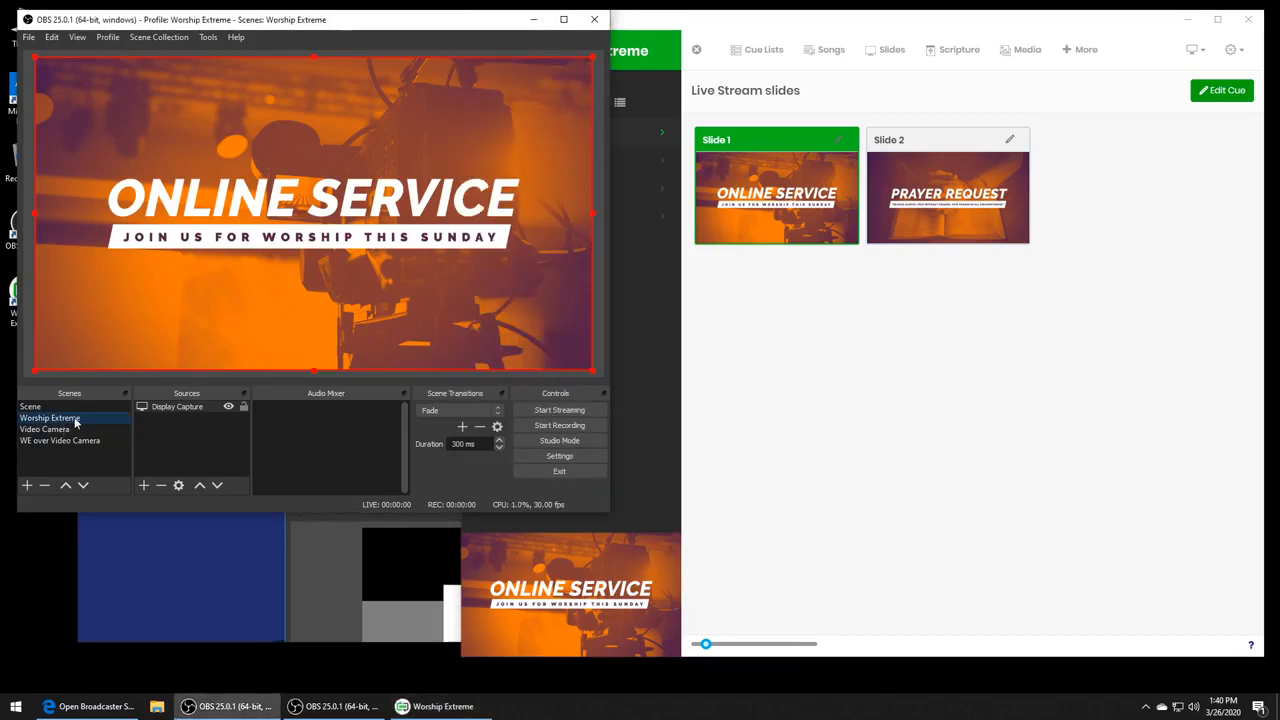
pyautogui.click(76, 430)
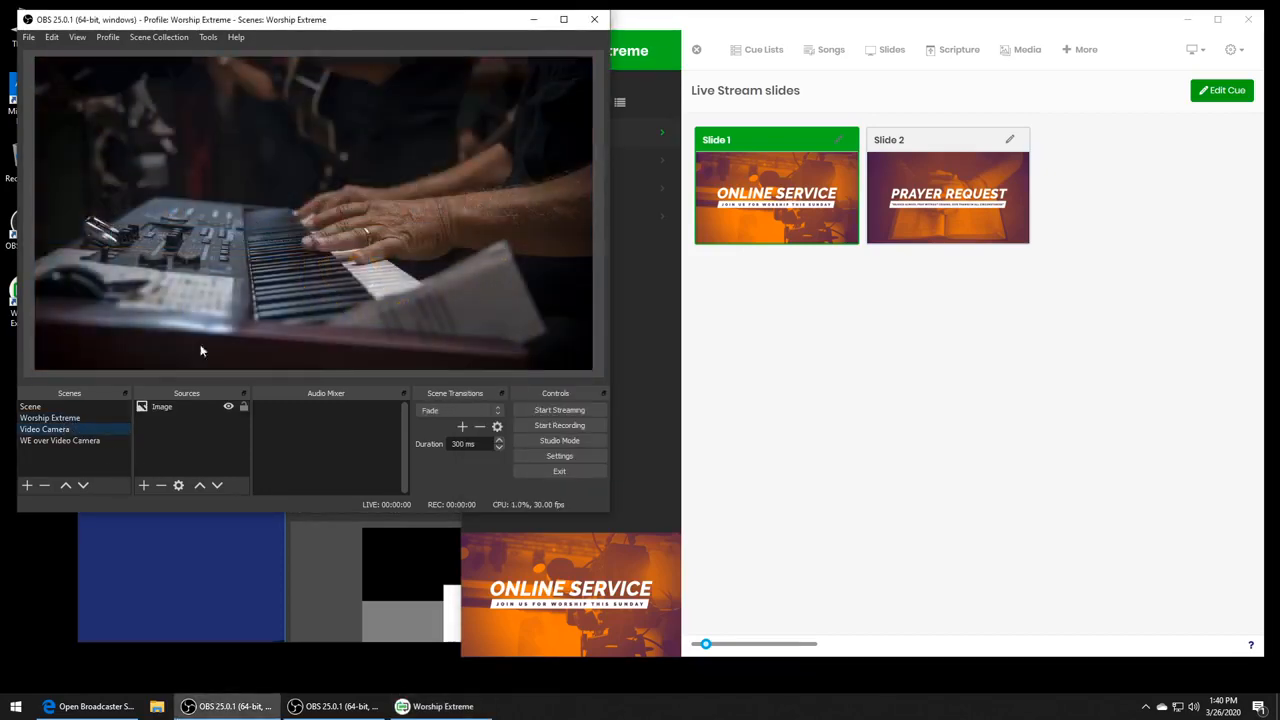
pyautogui.click(948, 371)
pyautogui.click(568, 192)
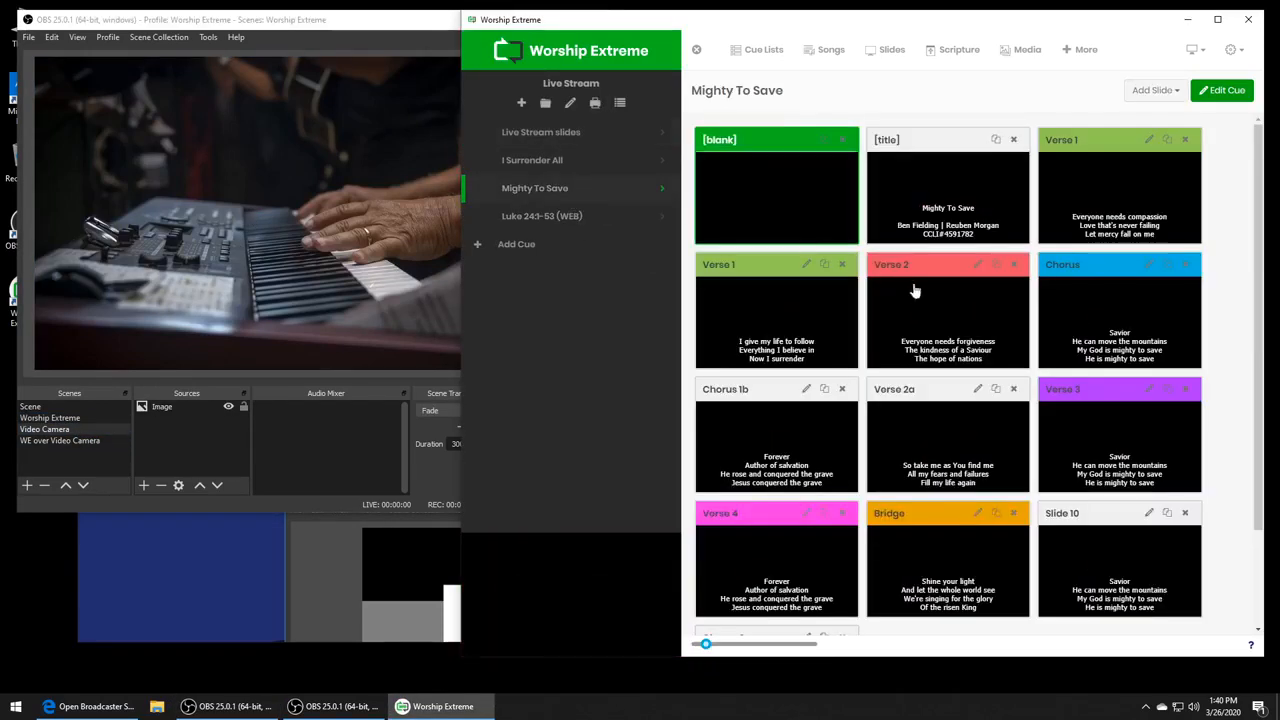
pyautogui.click(916, 300)
pyautogui.click(95, 441)
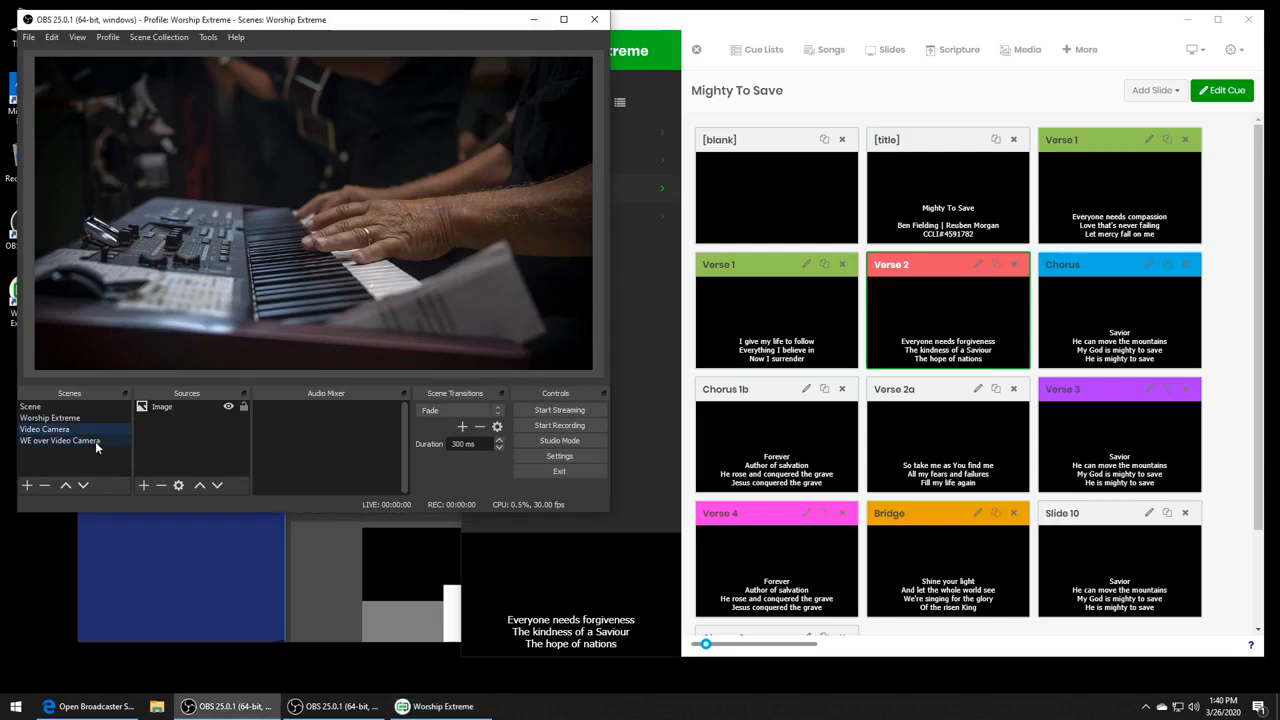
pyautogui.click(646, 338)
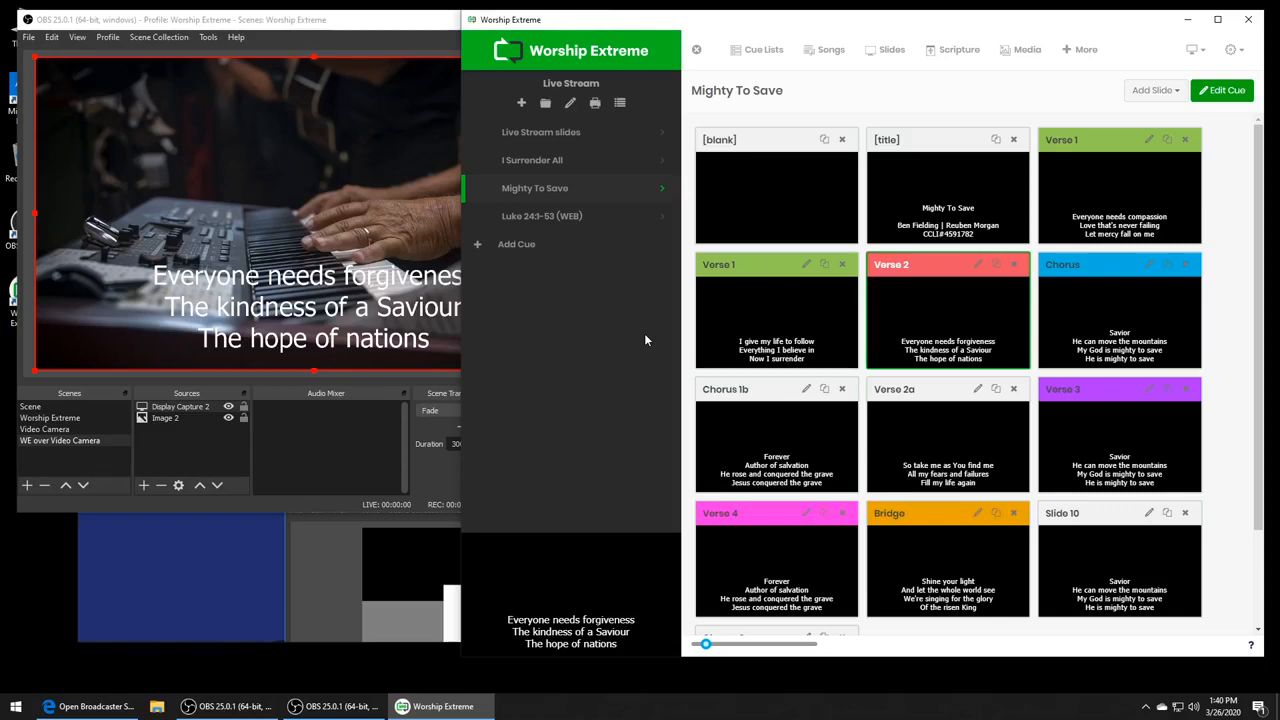
# - Show the empty Scene in OBS, present the Live Stream slides cue, and switch OBS to the Worship Extreme scene
pyautogui.click(386, 28)
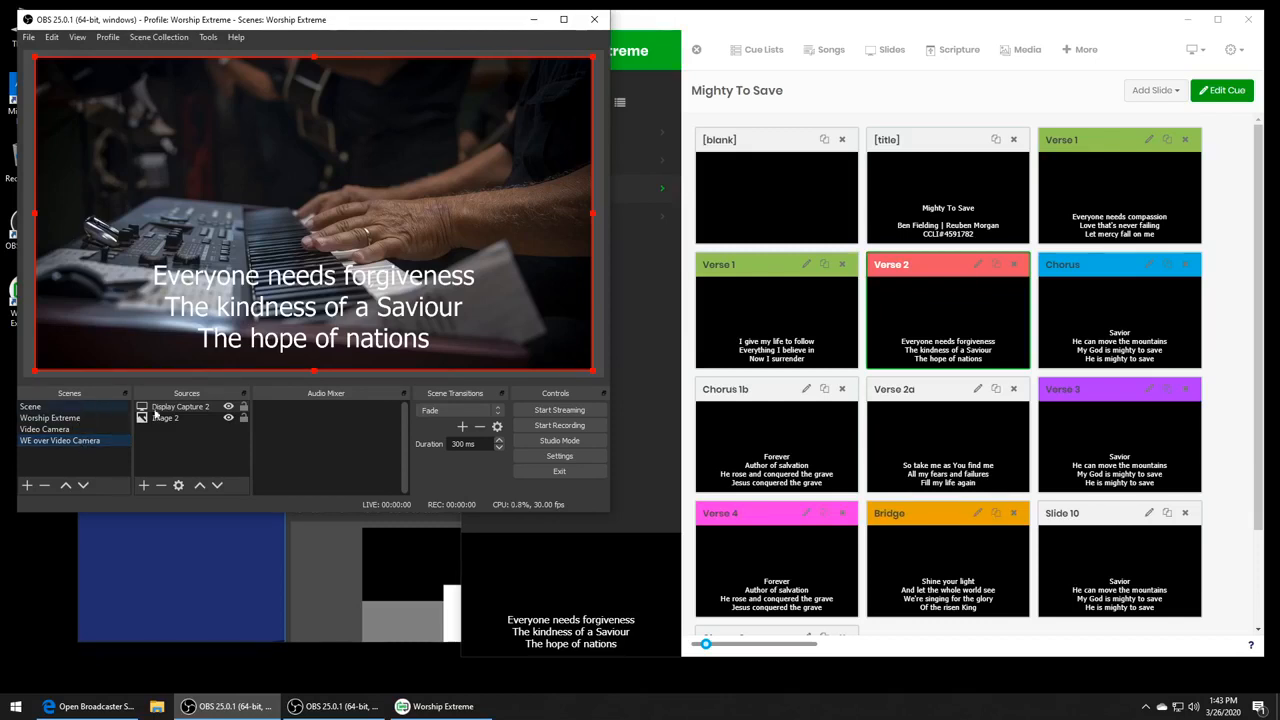
pyautogui.click(78, 408)
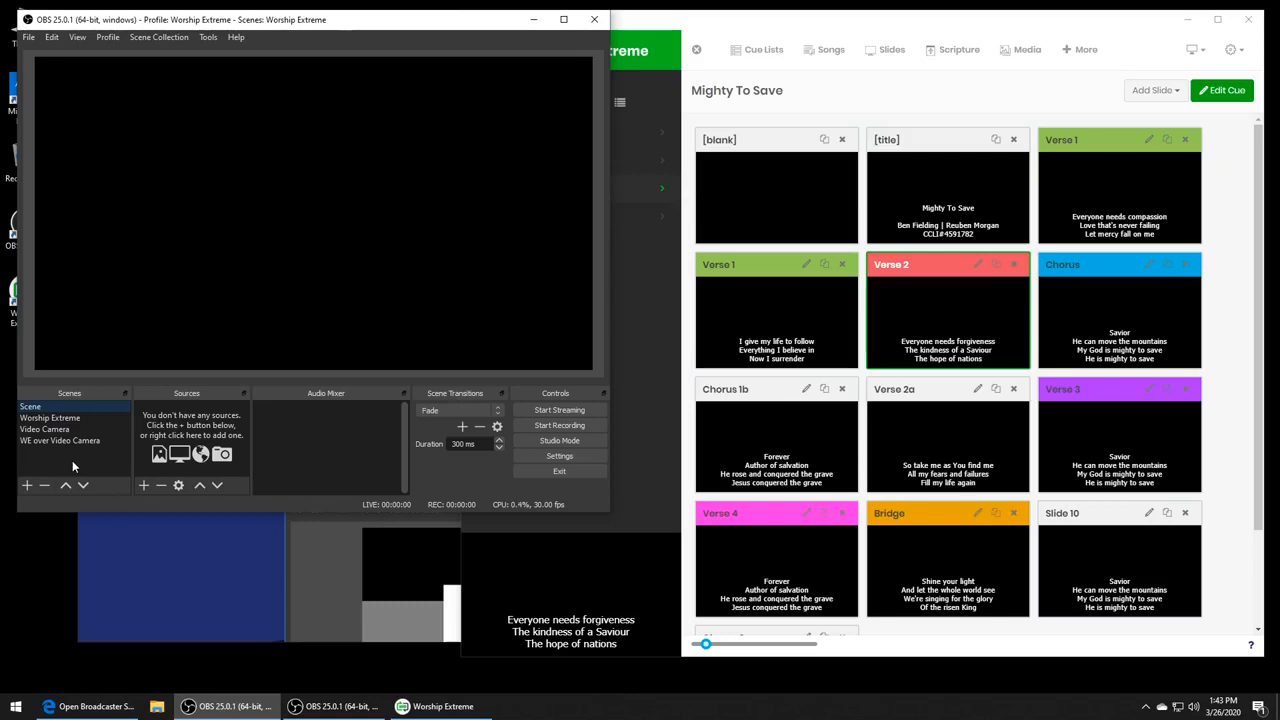
pyautogui.click(623, 350)
pyautogui.click(566, 134)
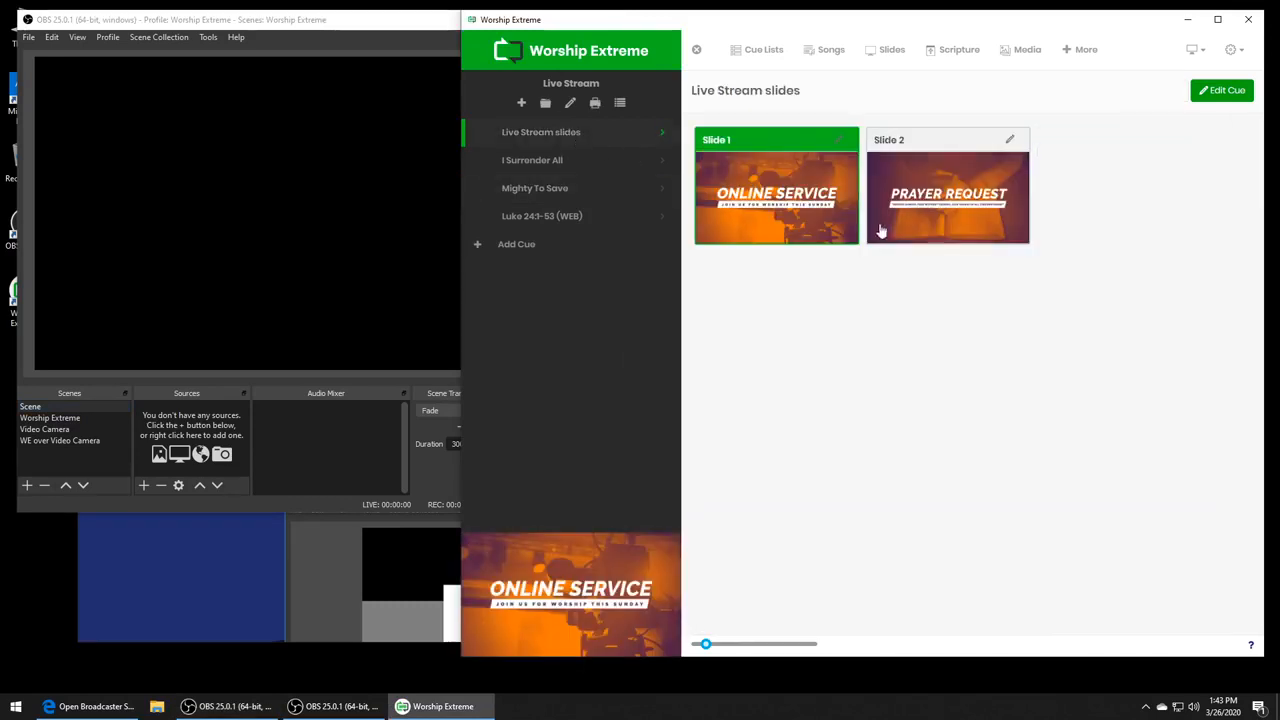
pyautogui.click(50, 418)
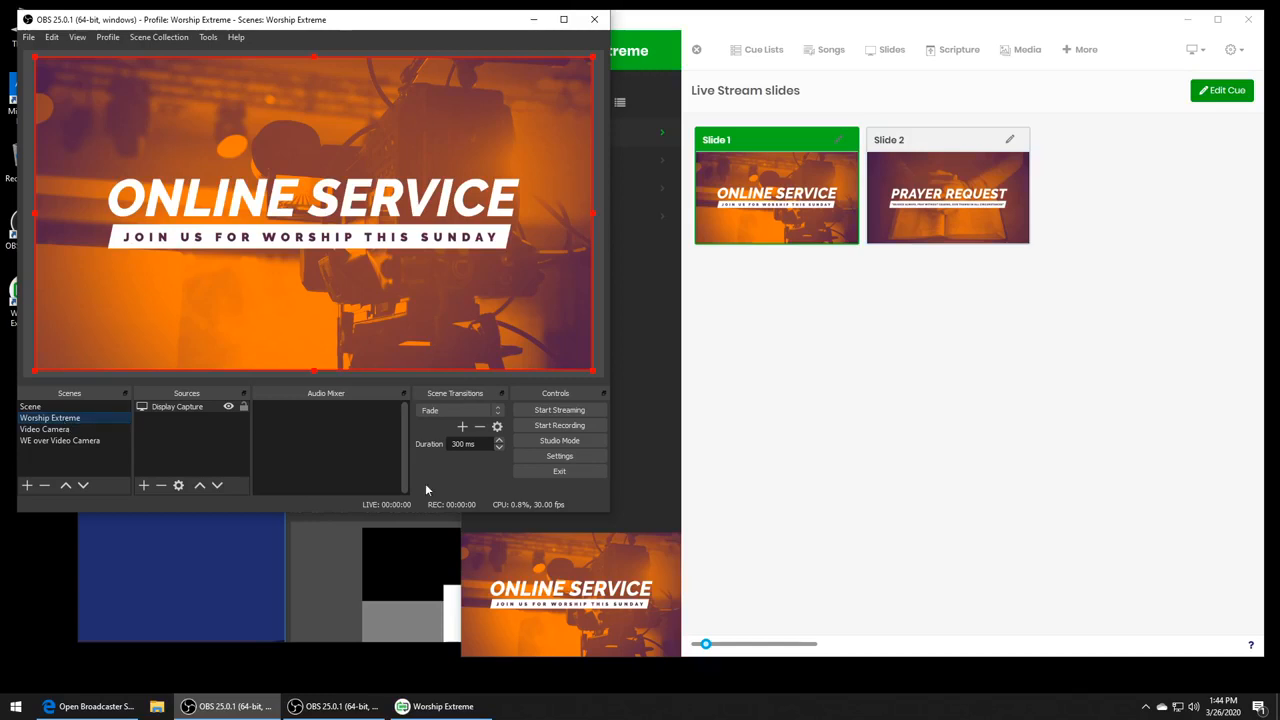
# - Check the display output options in Worship Extreme and close them without changing anything
pyautogui.click(953, 398)
pyautogui.click(1192, 52)
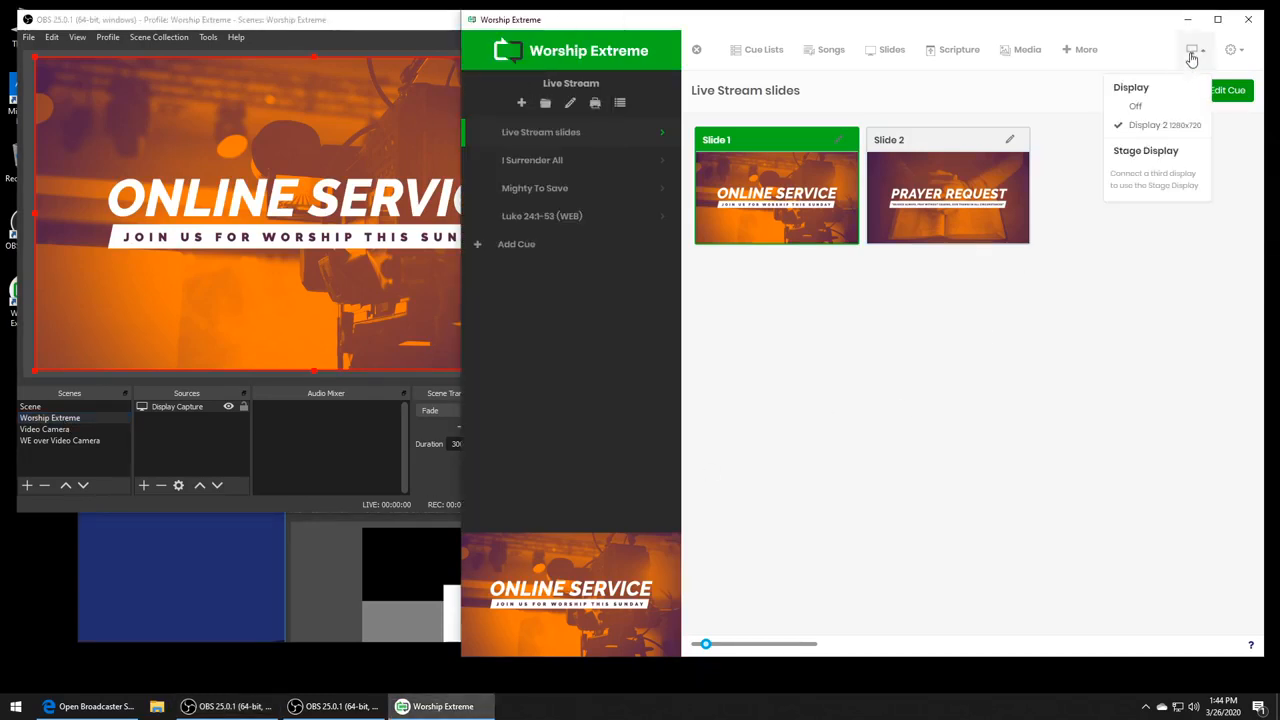
pyautogui.click(1192, 55)
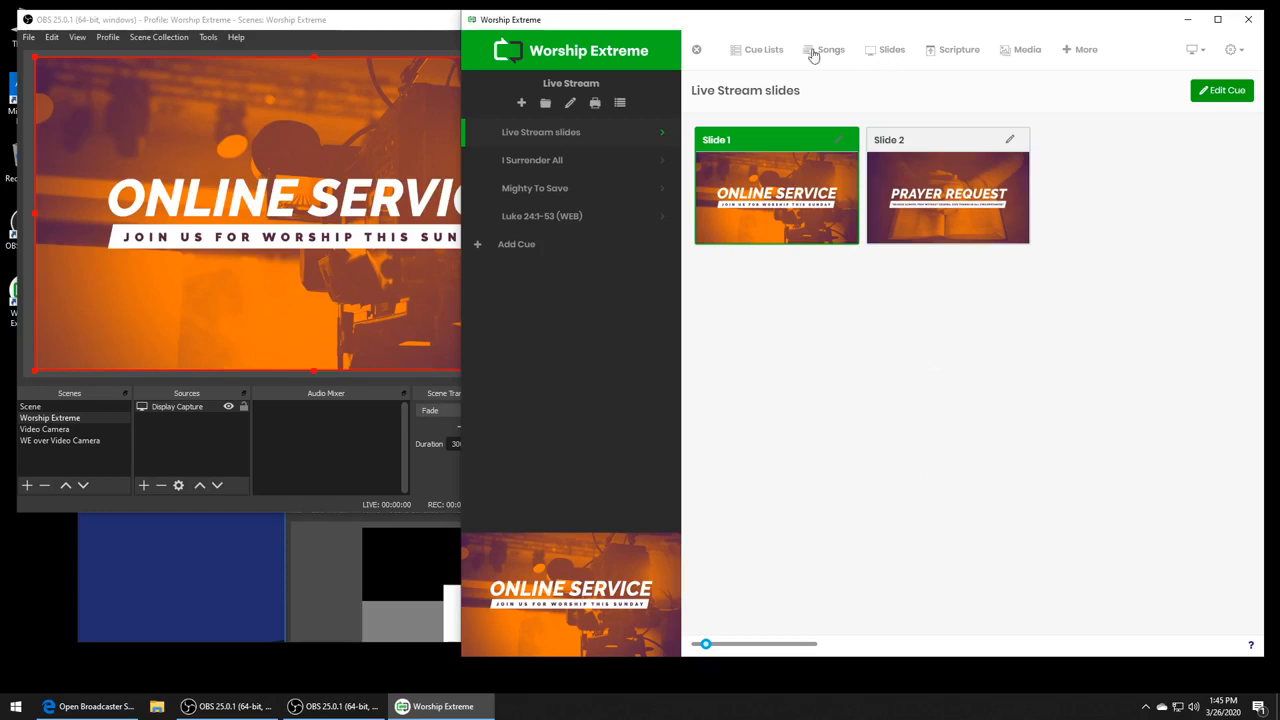
# - Widen the Worship Extreme window and browse the Pro Plus slide templates in the media library
pyautogui.click(1014, 55)
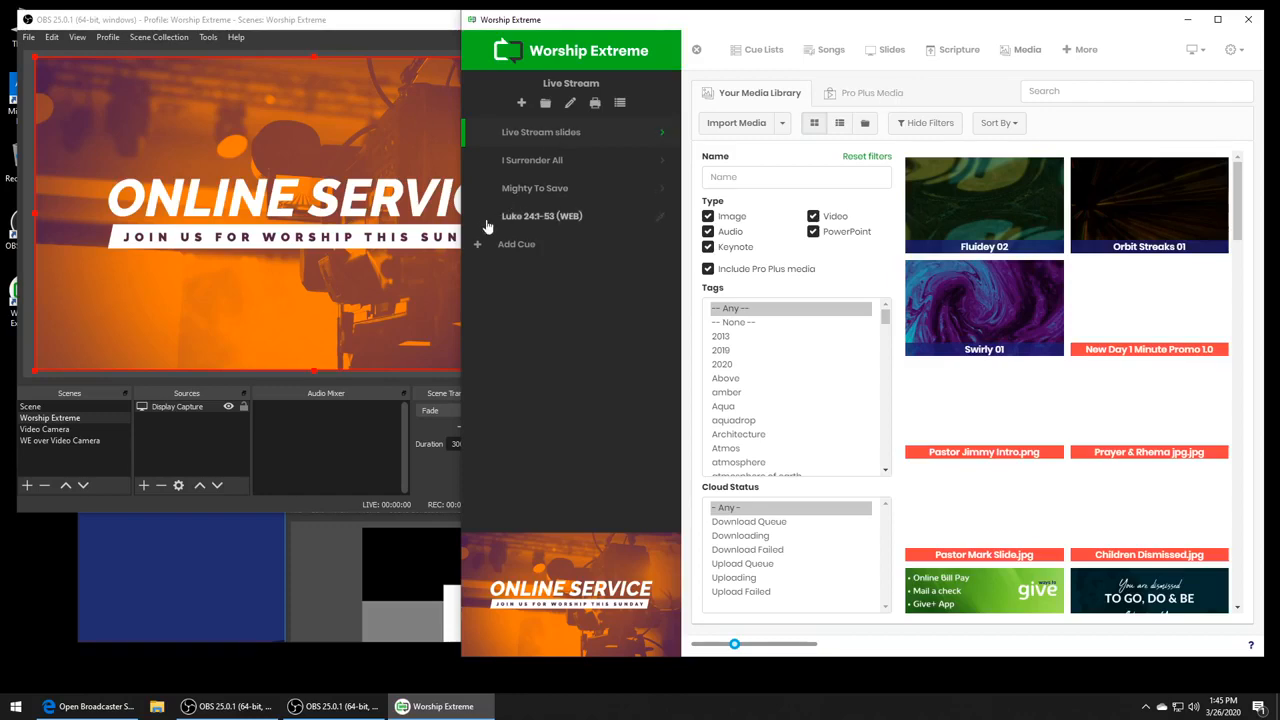
pyautogui.moveTo(463, 239); pyautogui.dragTo(290, 240)
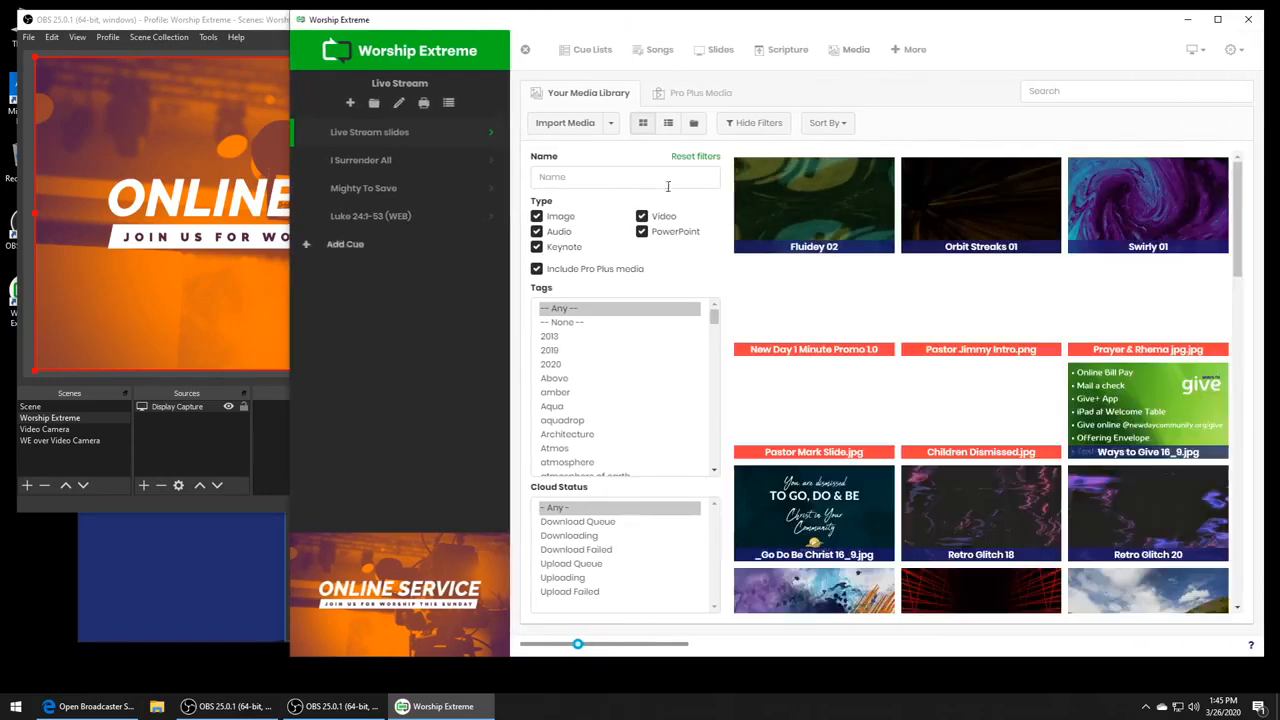
pyautogui.click(716, 97)
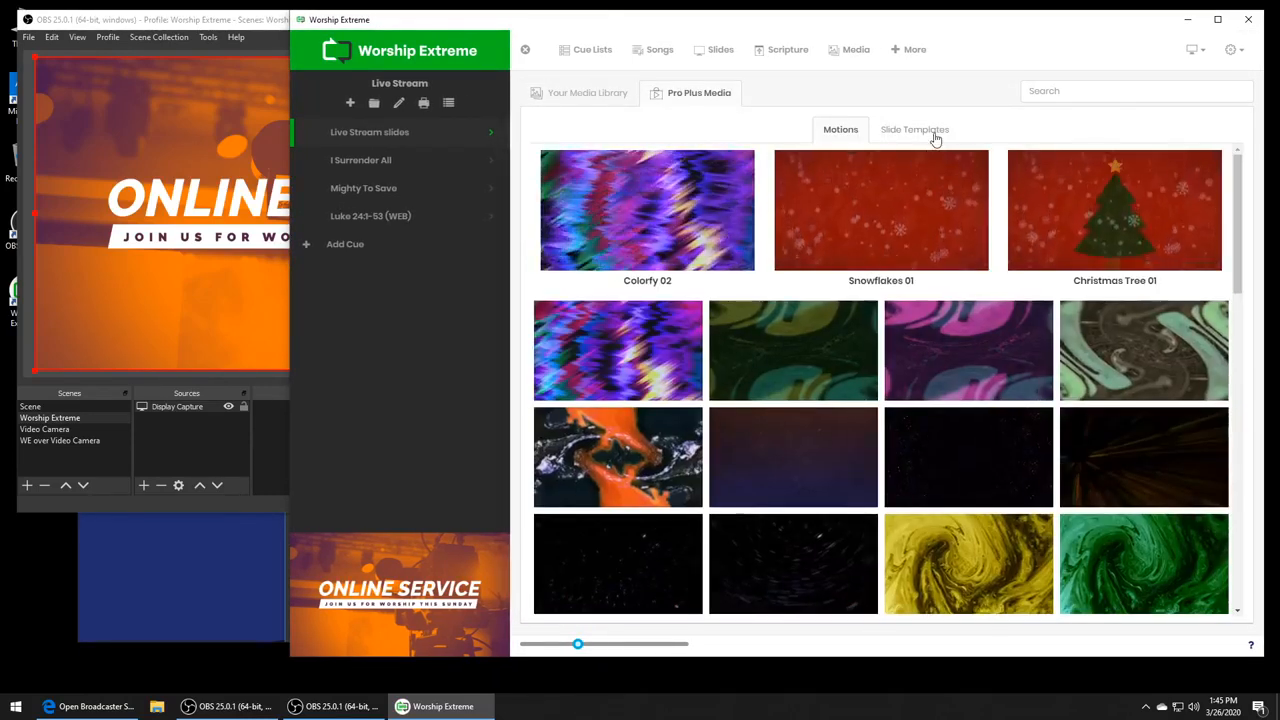
pyautogui.click(934, 134)
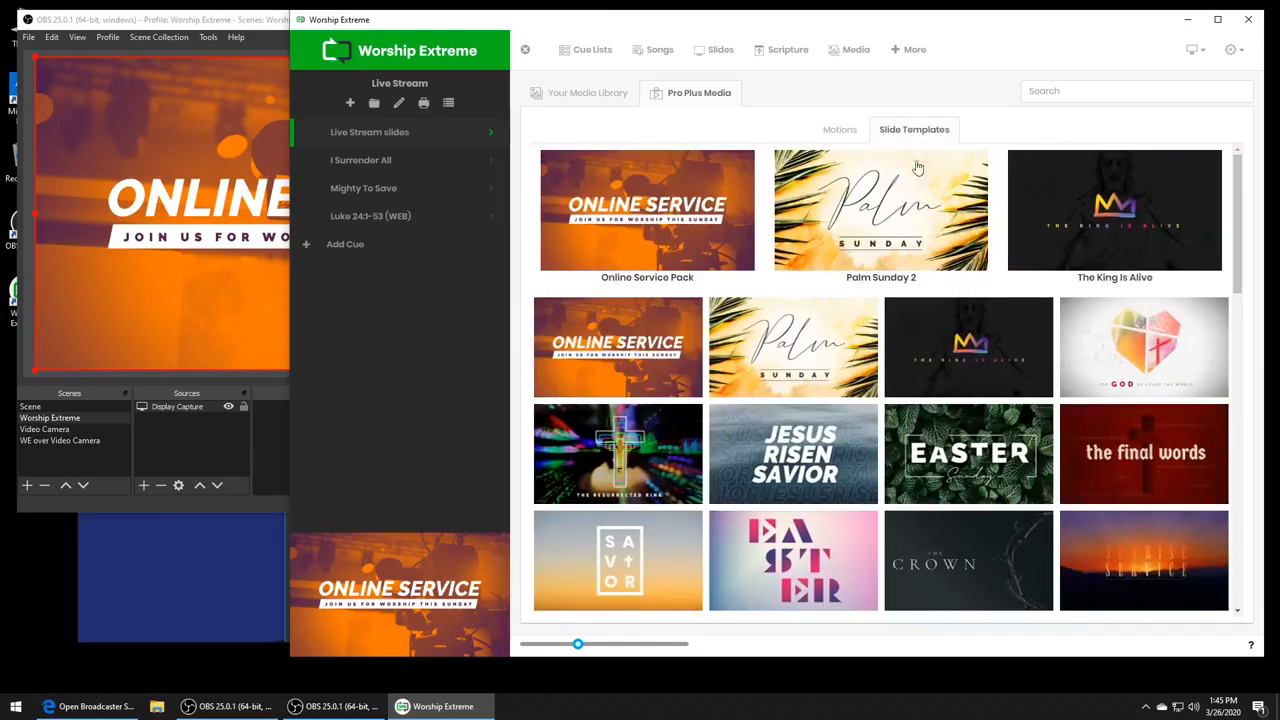
pyautogui.scroll(-1, 560, 430)
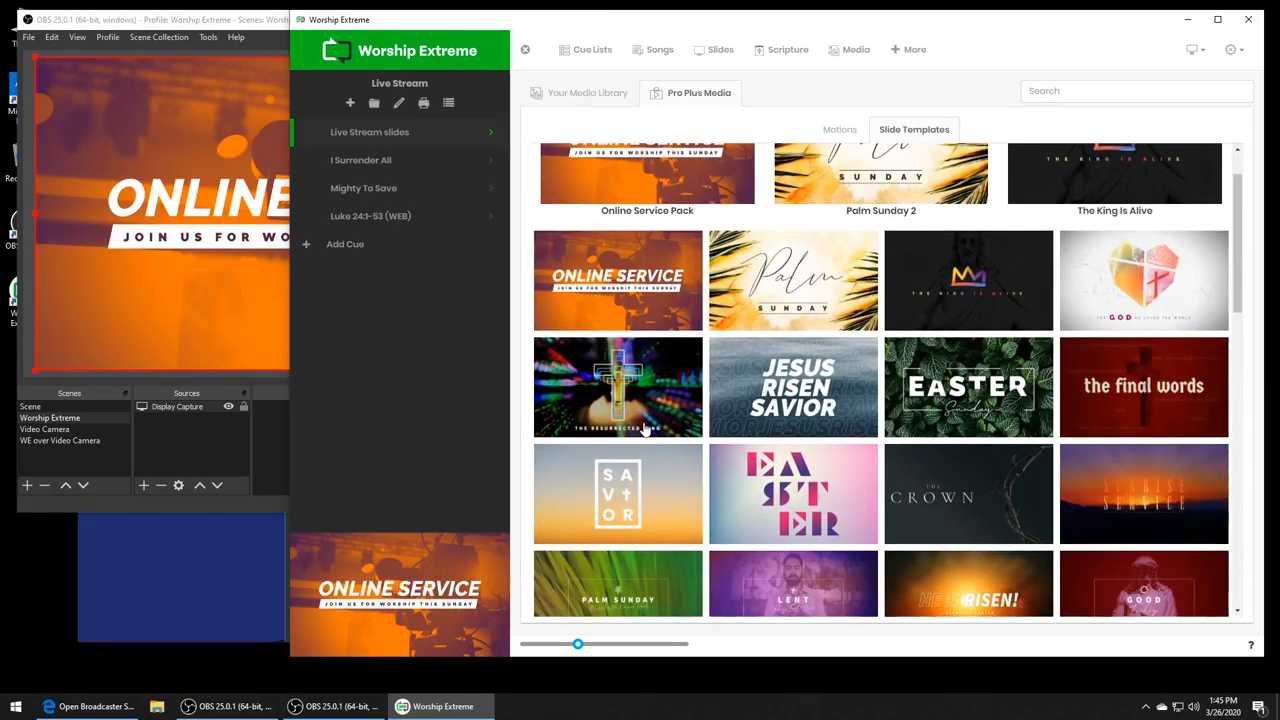
pyautogui.scroll(-3, 705, 422)
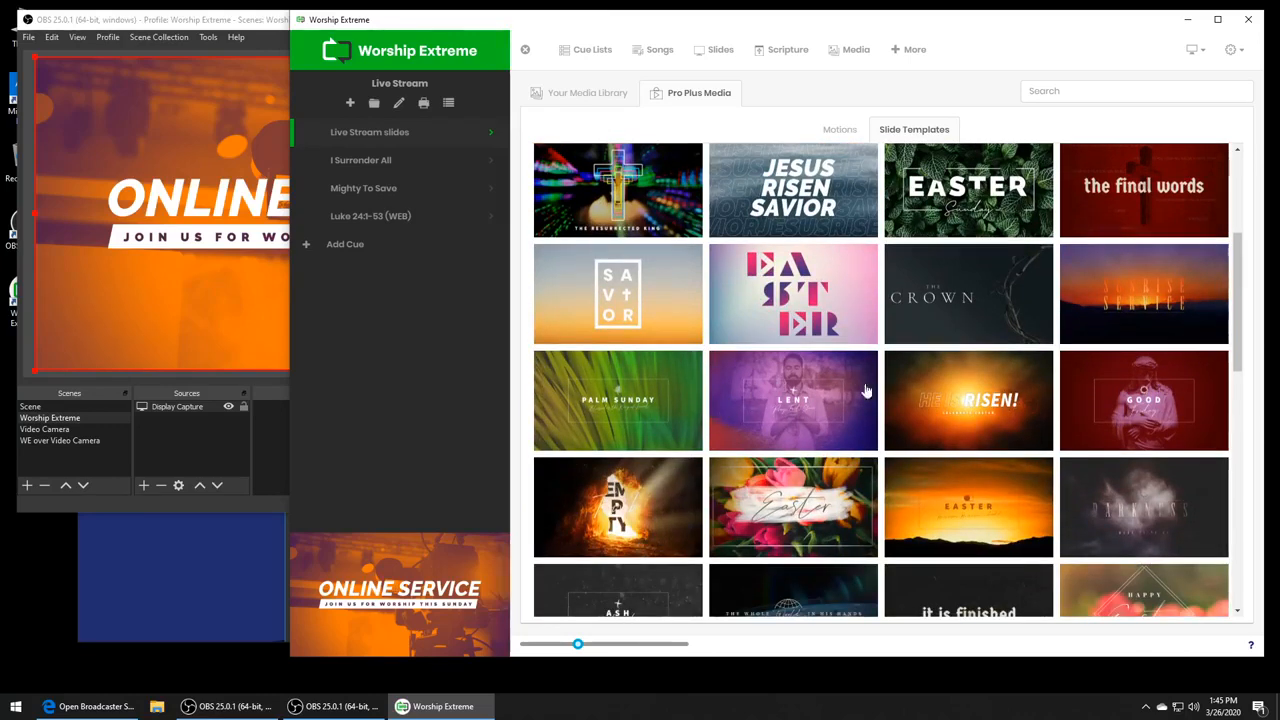
pyautogui.scroll(-5, 866, 390)
pyautogui.scroll(7, 886, 394)
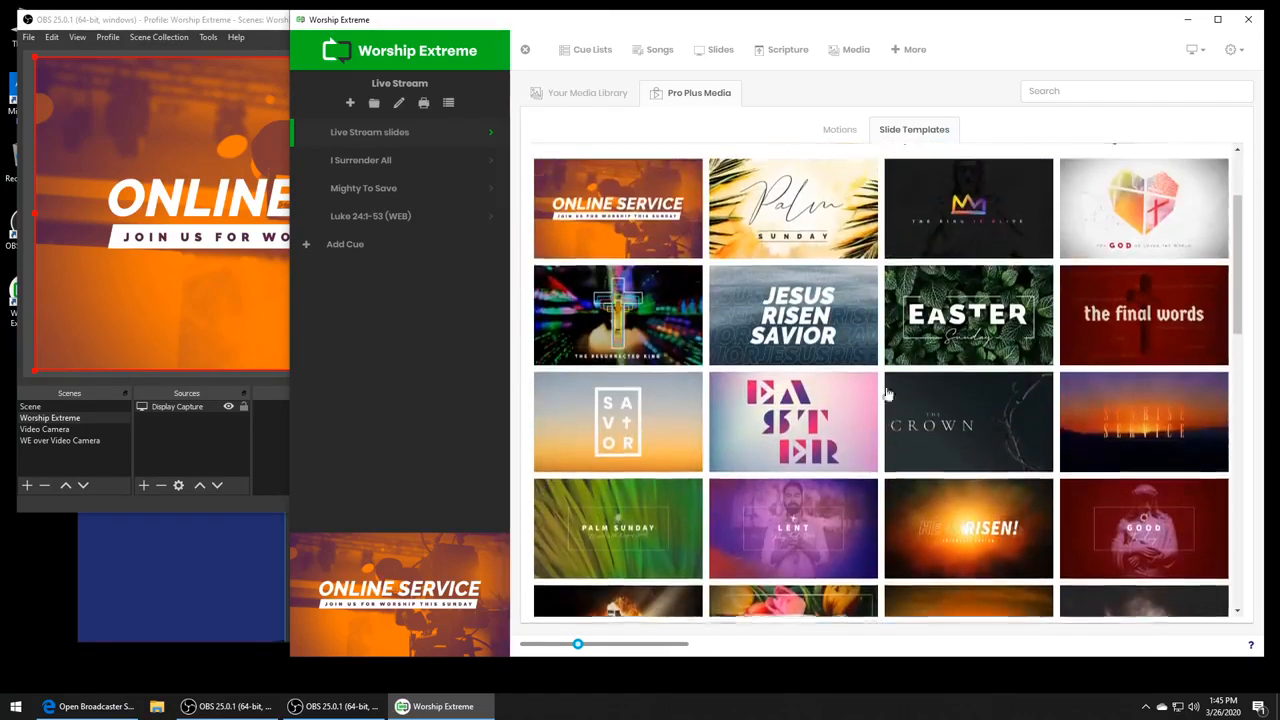
pyautogui.scroll(2, 886, 394)
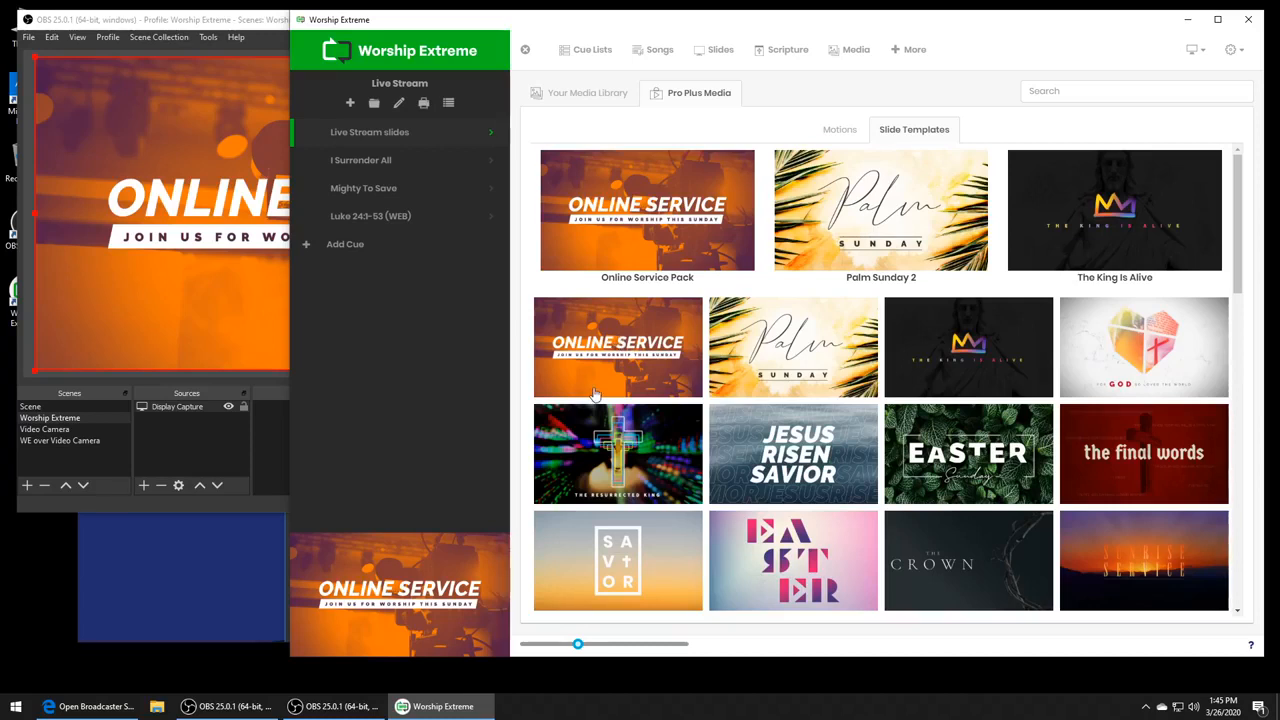